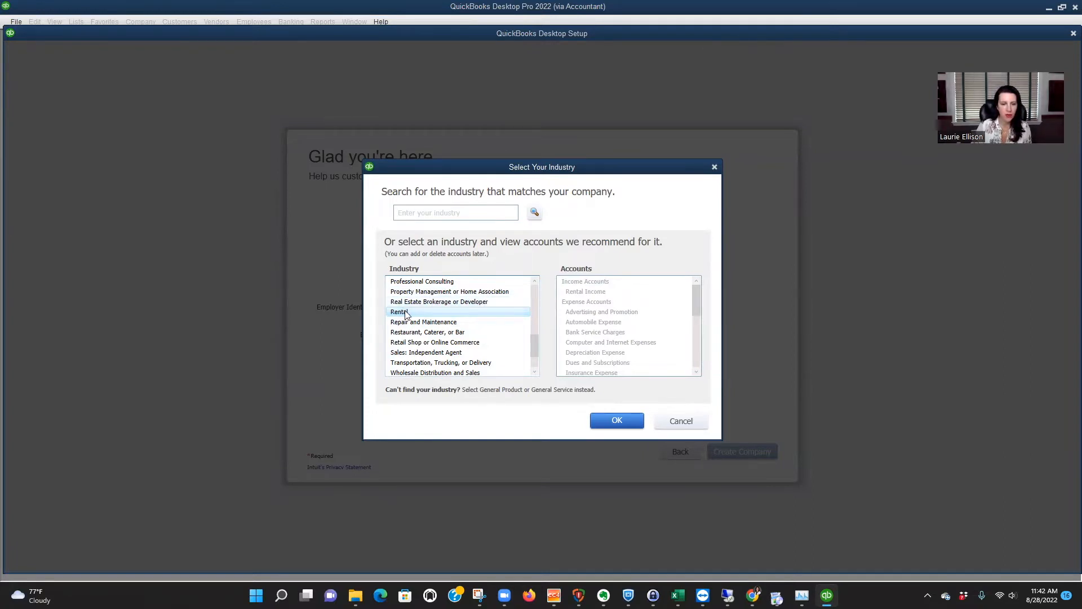
# Choose Rental as the industry and examine the full list of accounts recommended for it.
pyautogui.click(618, 422)
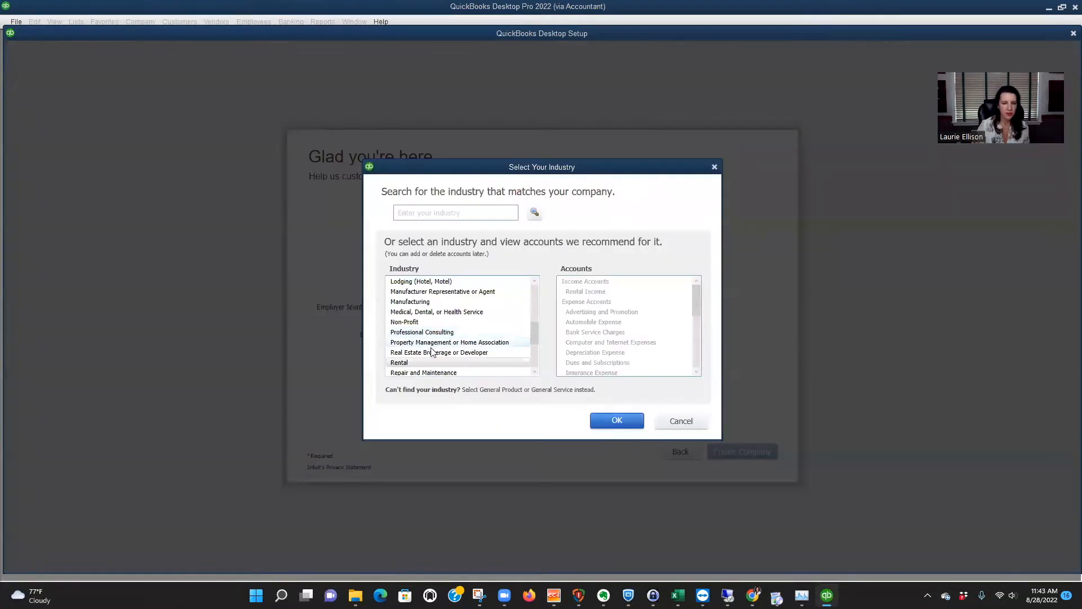
pyautogui.click(408, 361)
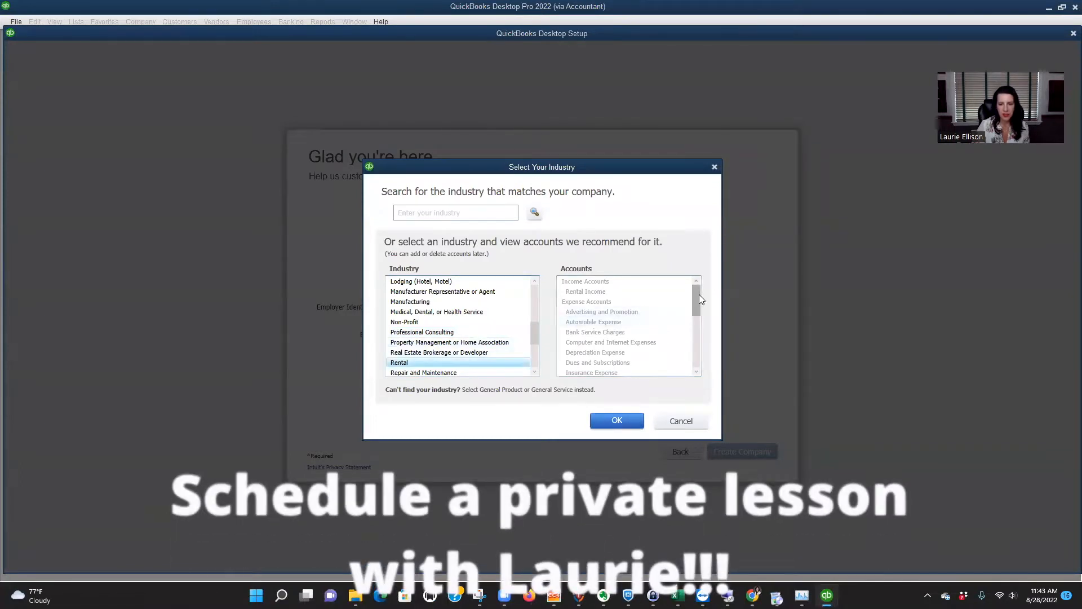
pyautogui.moveTo(698, 304); pyautogui.dragTo(697, 361)
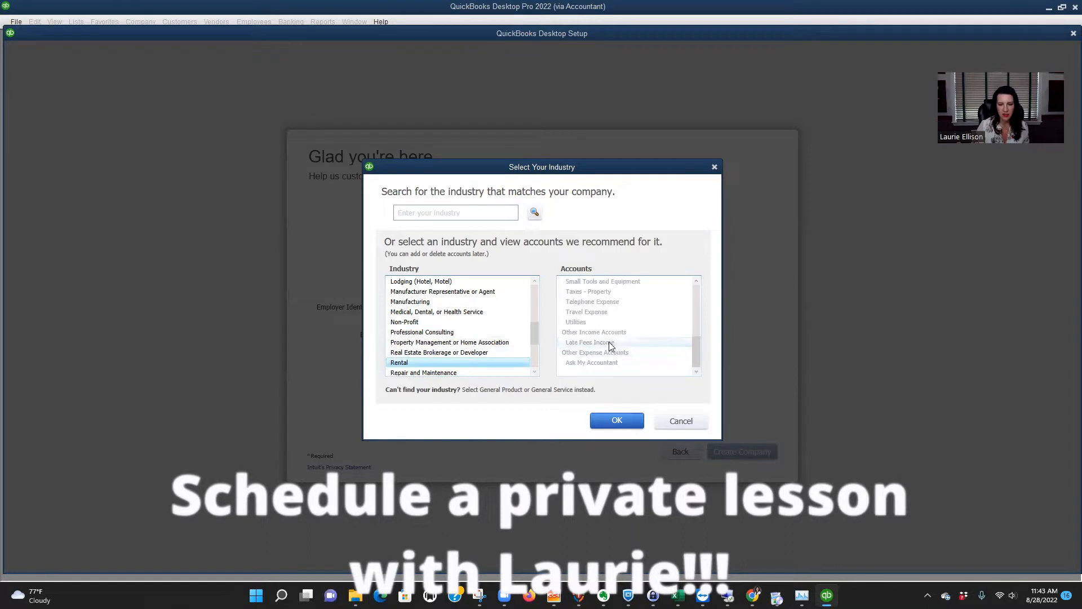
pyautogui.click(696, 281)
pyautogui.click(697, 281)
pyautogui.click(697, 281)
pyautogui.click(697, 280)
pyautogui.click(697, 281)
pyautogui.click(697, 280)
pyautogui.click(696, 280)
pyautogui.click(697, 281)
pyautogui.click(696, 281)
pyautogui.click(697, 280)
pyautogui.click(697, 281)
pyautogui.click(697, 281)
pyautogui.click(697, 280)
pyautogui.click(696, 281)
pyautogui.click(696, 280)
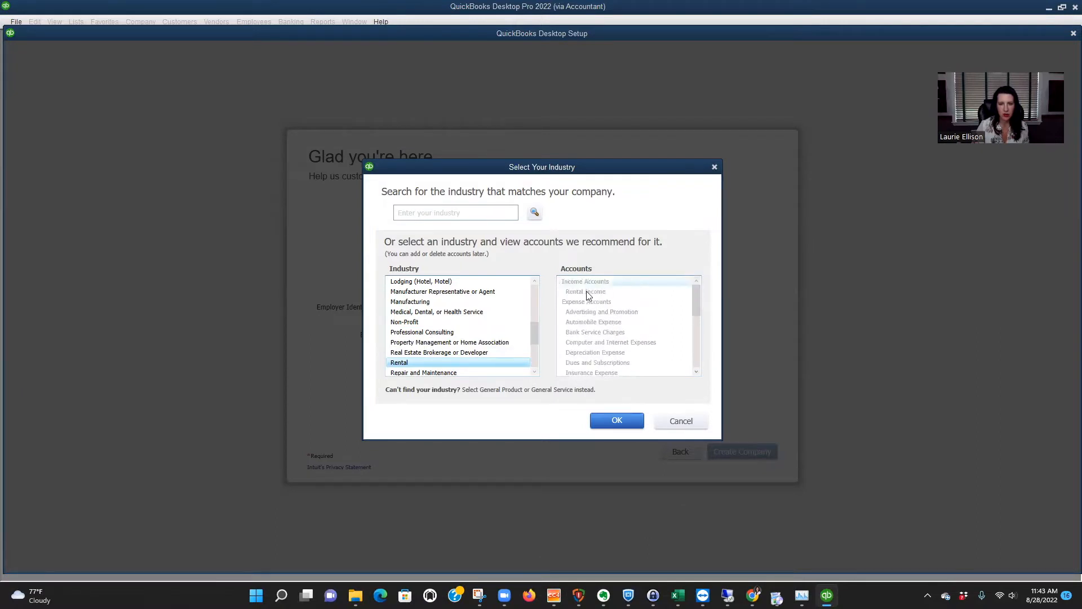
# Compare the recommended accounts for Real Estate Brokerage or Developer and for Property Management or Home Association.
pyautogui.click(437, 353)
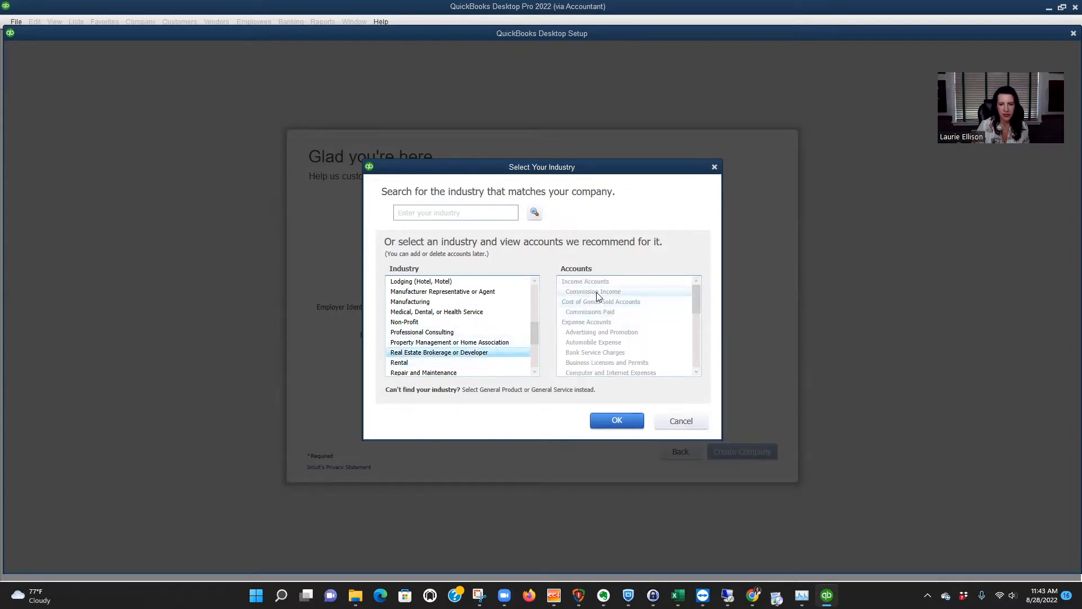
pyautogui.click(496, 343)
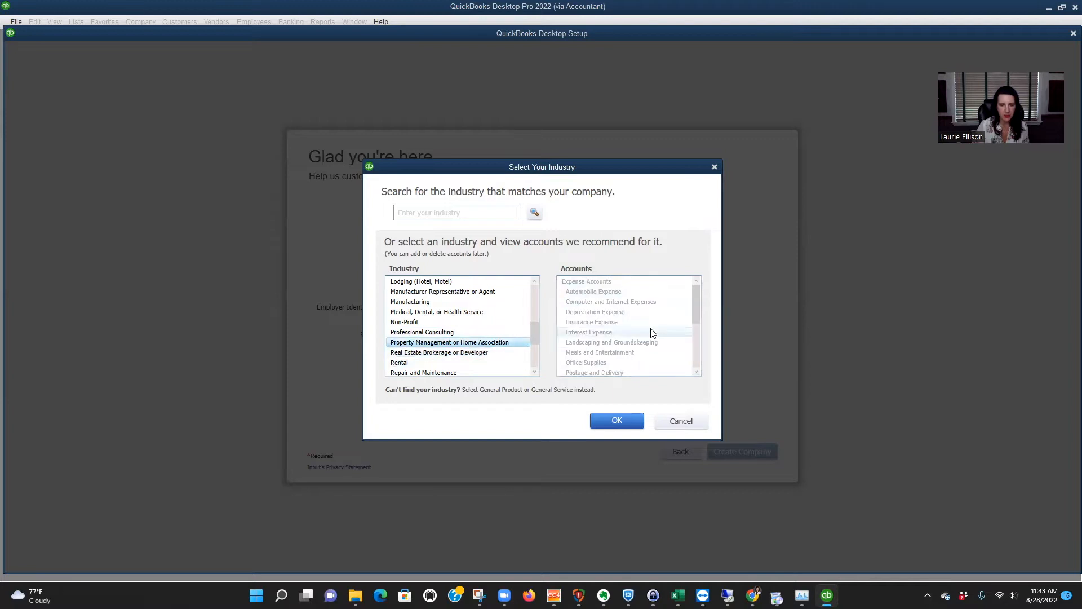
pyautogui.scroll(-4, 665, 349)
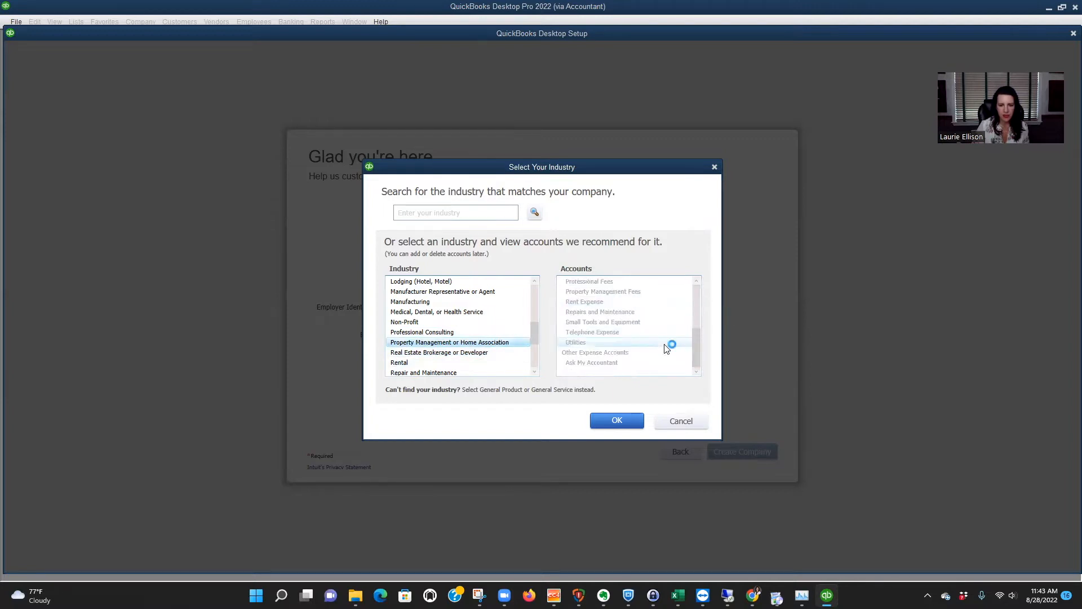
# Set the company's industry to Rental and its business type to Single-Member LLC (Form-1040).
pyautogui.click(403, 363)
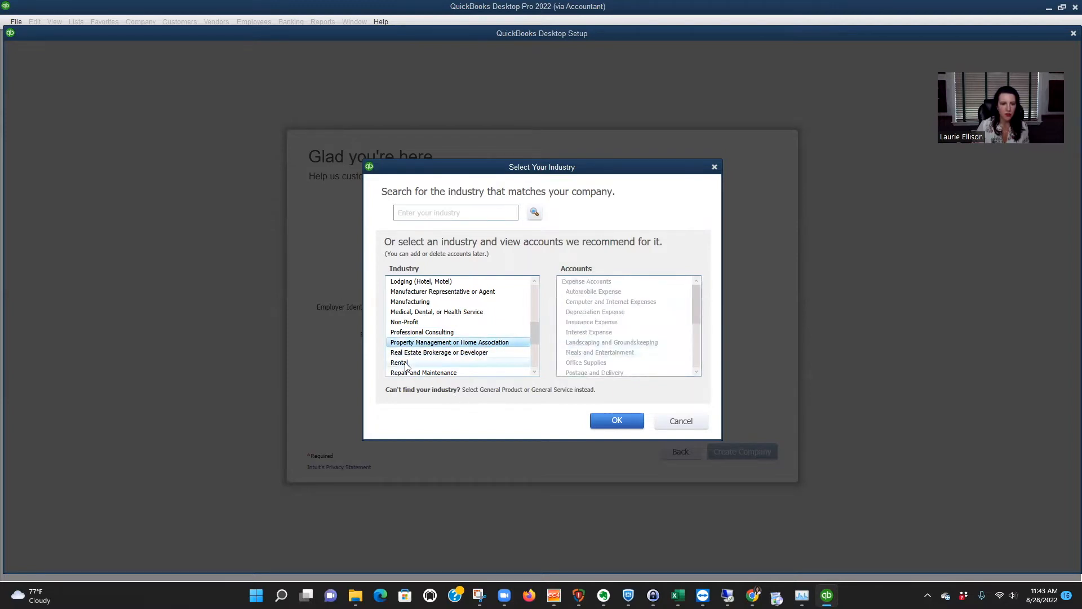
pyautogui.click(617, 423)
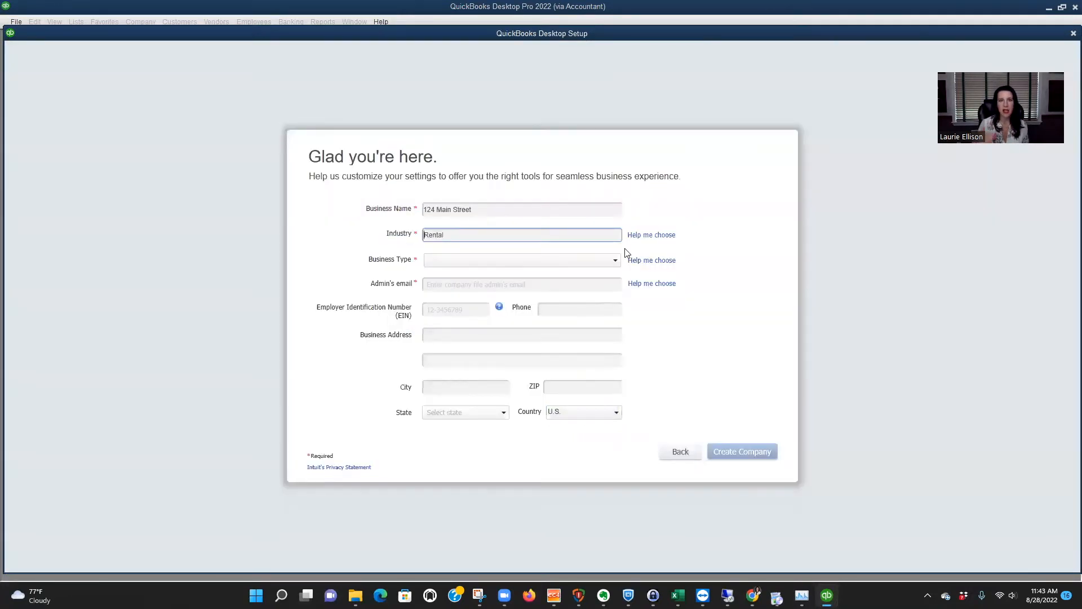
pyautogui.click(599, 263)
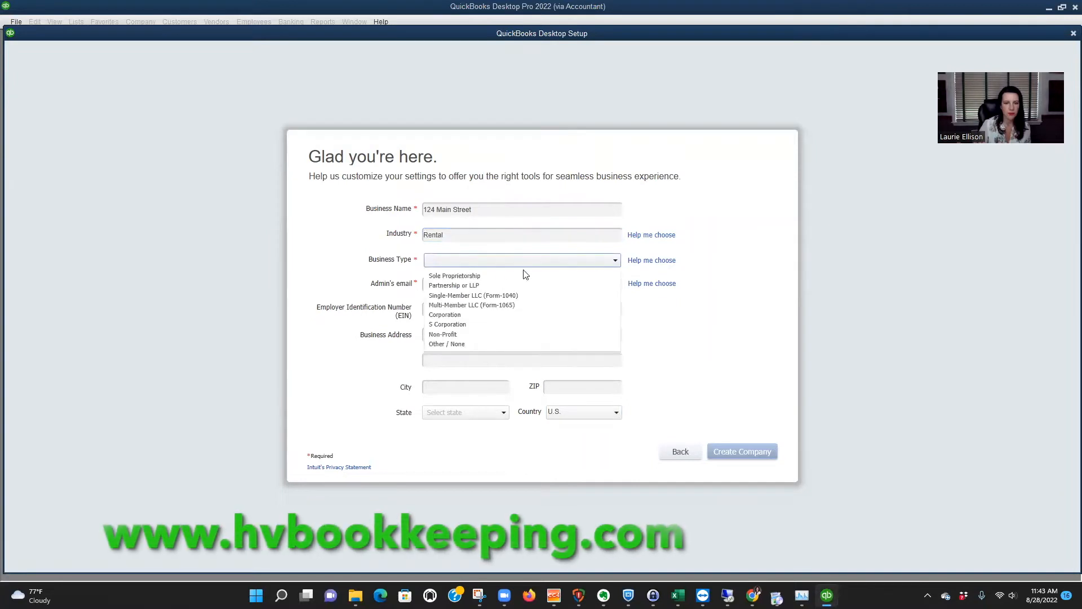
pyautogui.click(475, 296)
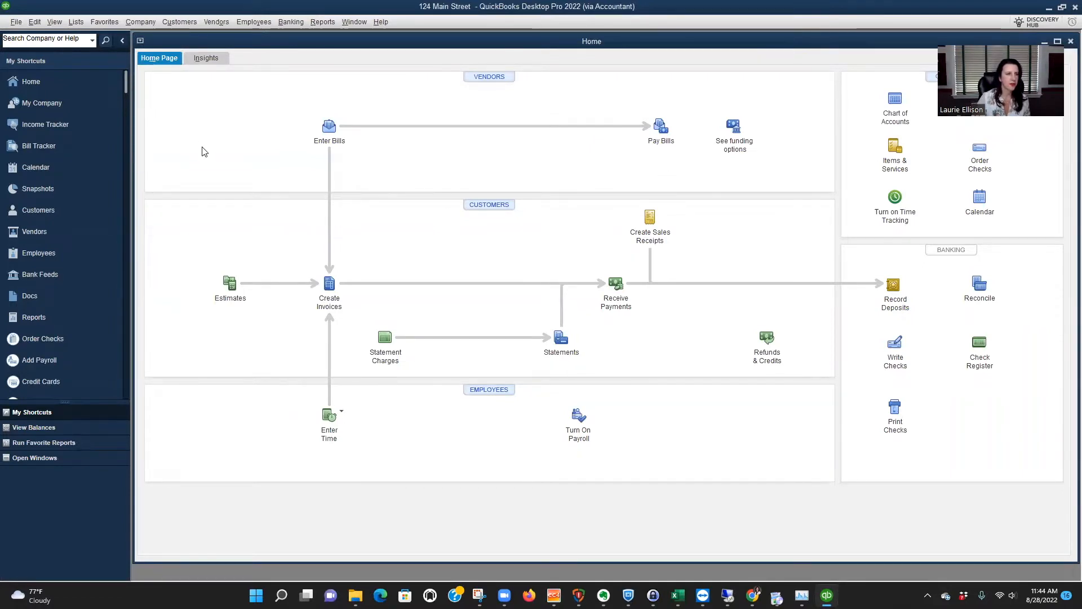
# Turn off the beep when recording a transaction in the General preferences and save that change.
pyautogui.click(35, 22)
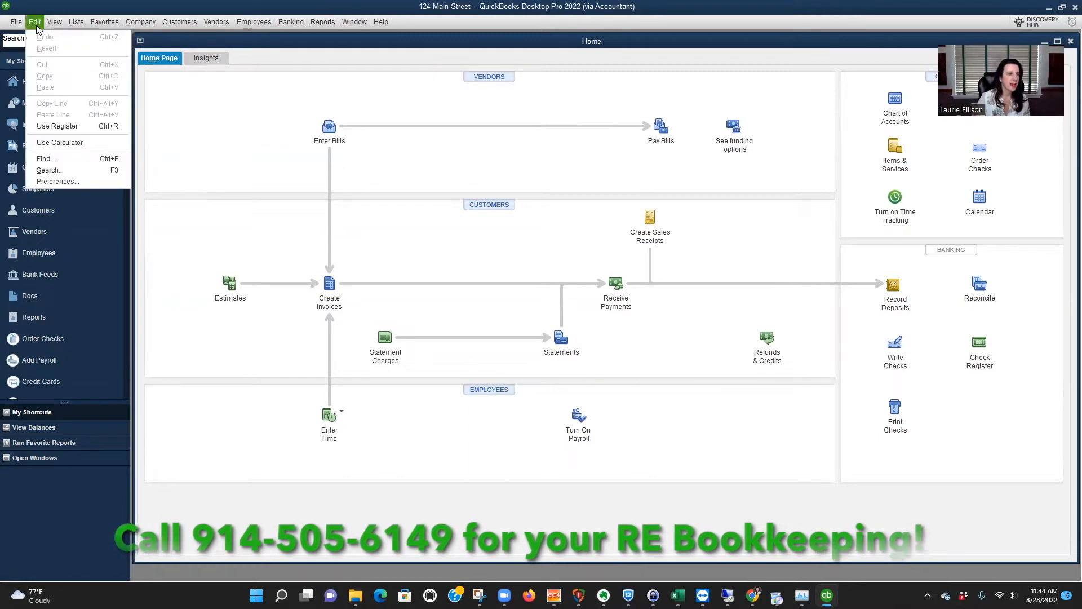
pyautogui.click(55, 181)
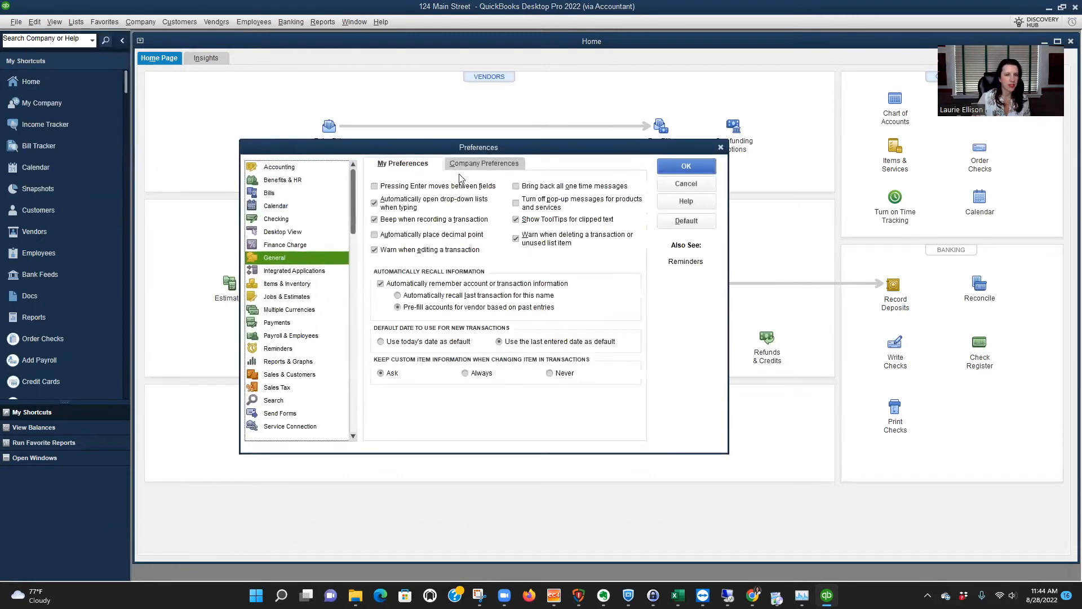
pyautogui.click(376, 219)
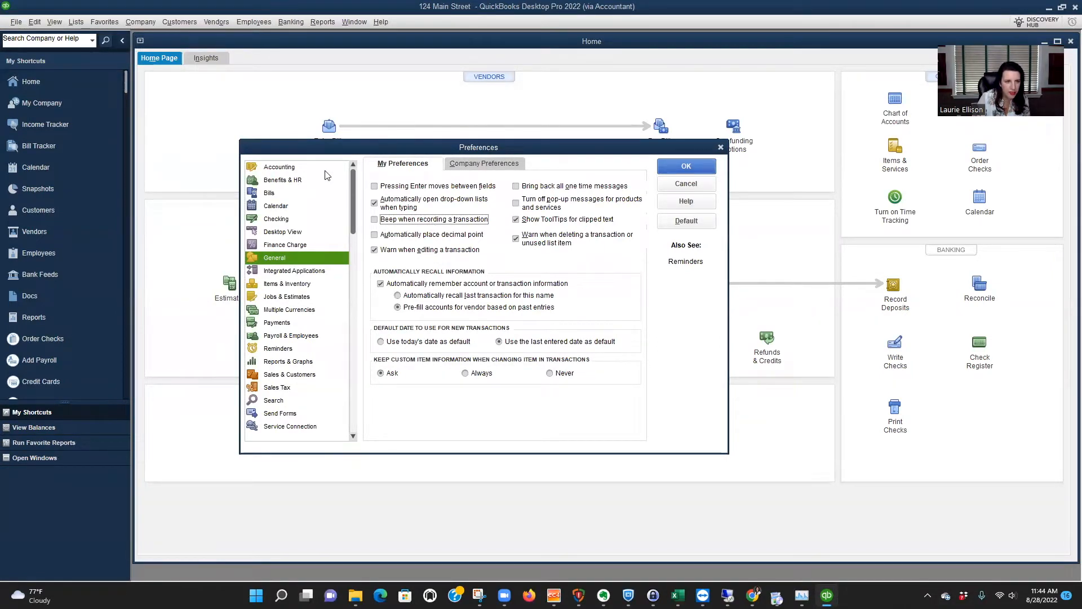
pyautogui.click(283, 168)
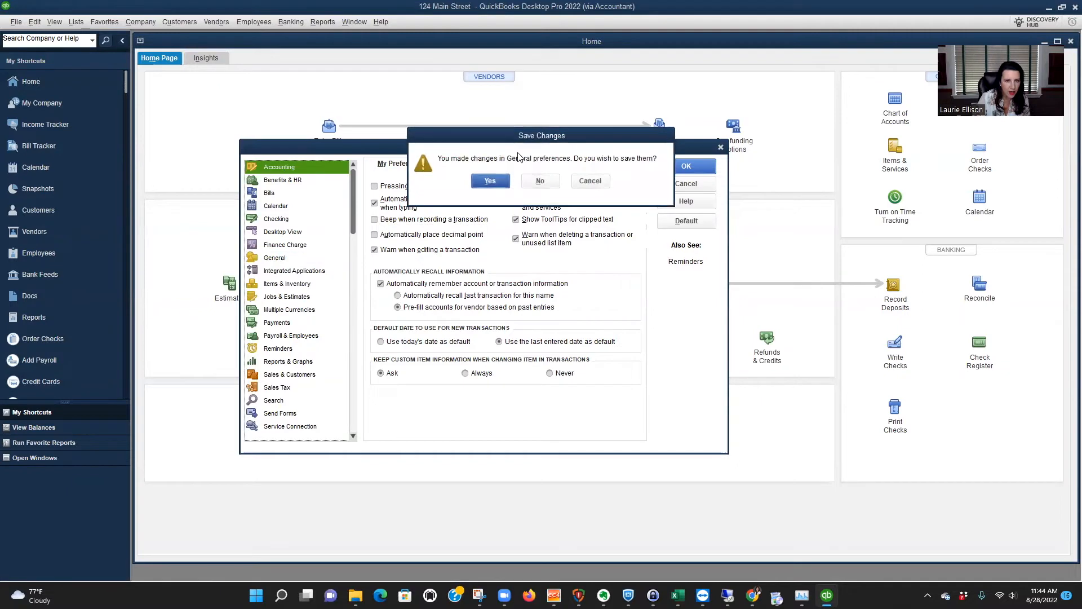
pyautogui.click(489, 181)
# Enable account numbers in the company-level Accounting preferences and apply the preferences.
pyautogui.click(487, 163)
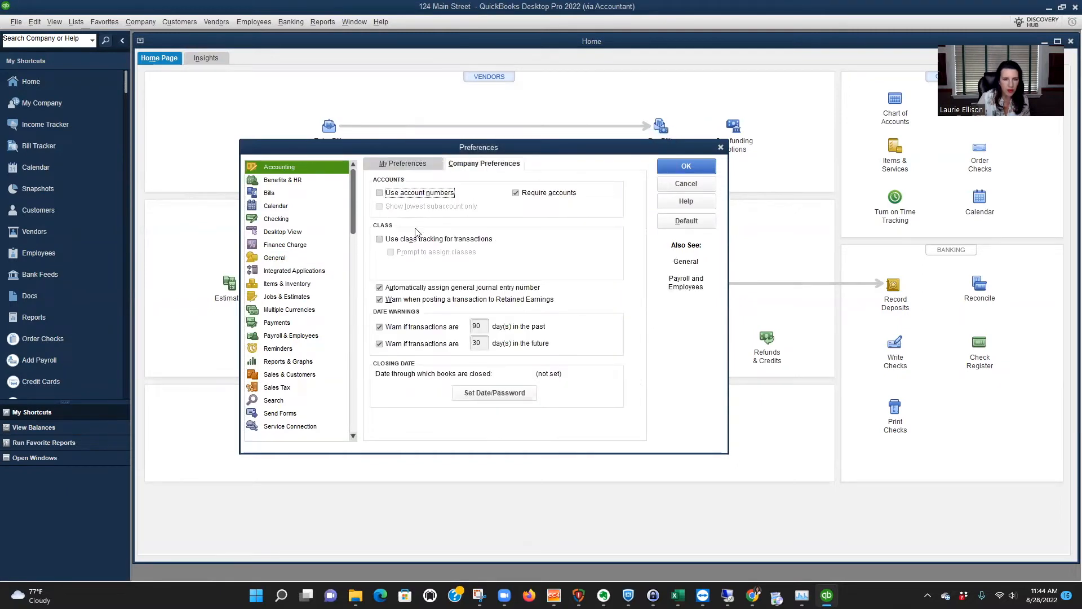
pyautogui.click(381, 193)
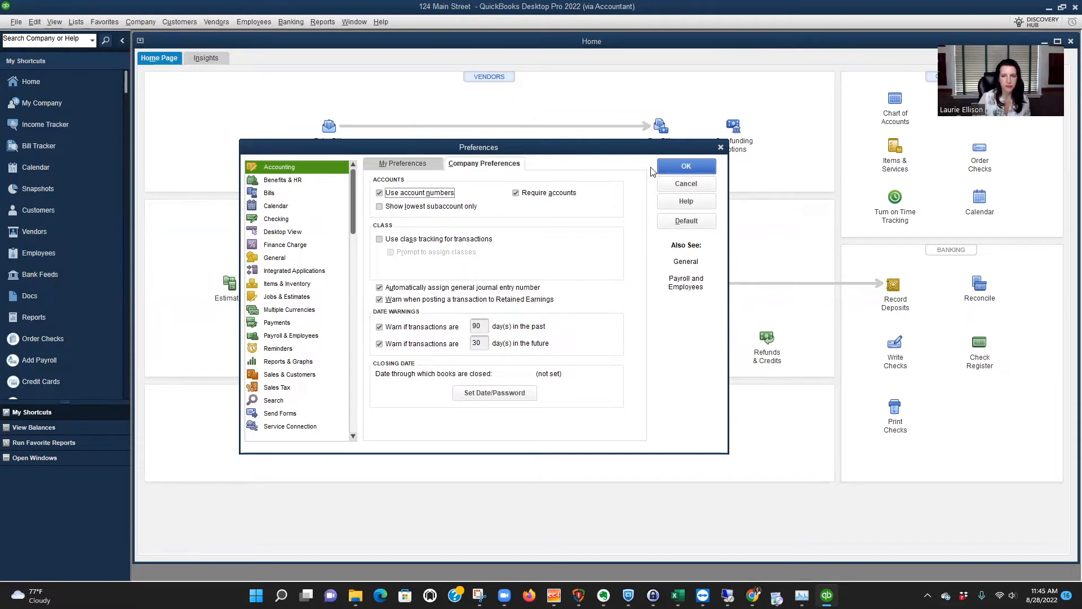
pyautogui.click(686, 165)
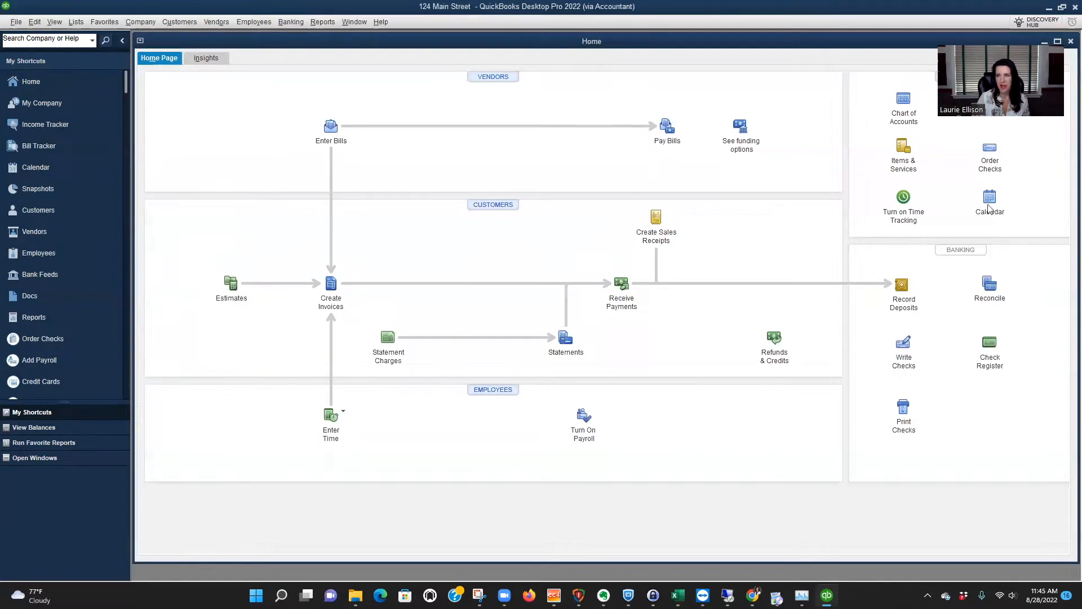
# Open the Chart of Accounts, maximize its window and select the Rental Income account.
pyautogui.click(902, 100)
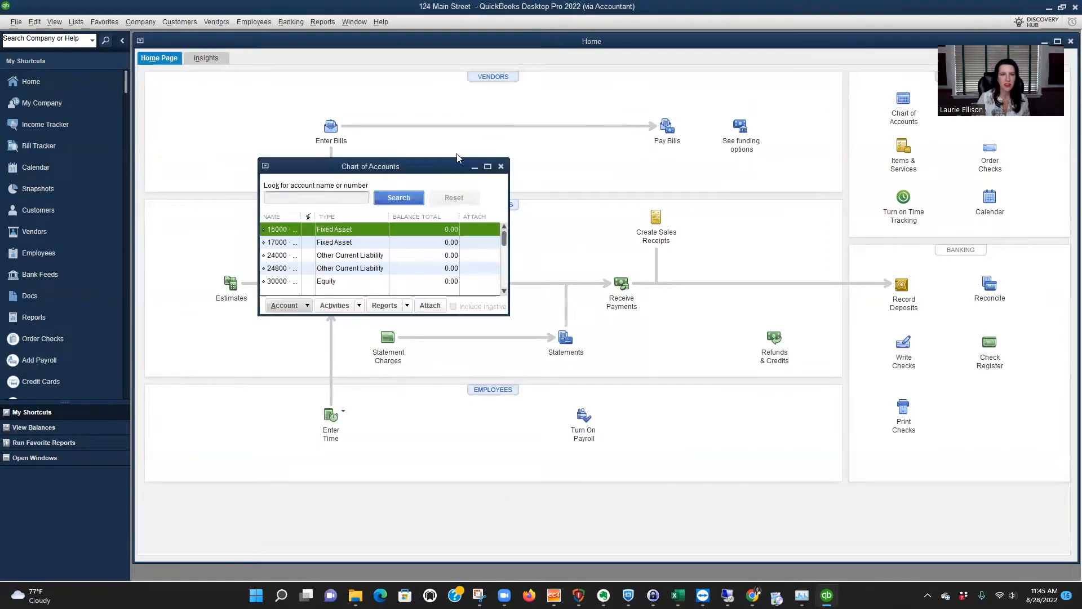
pyautogui.click(488, 166)
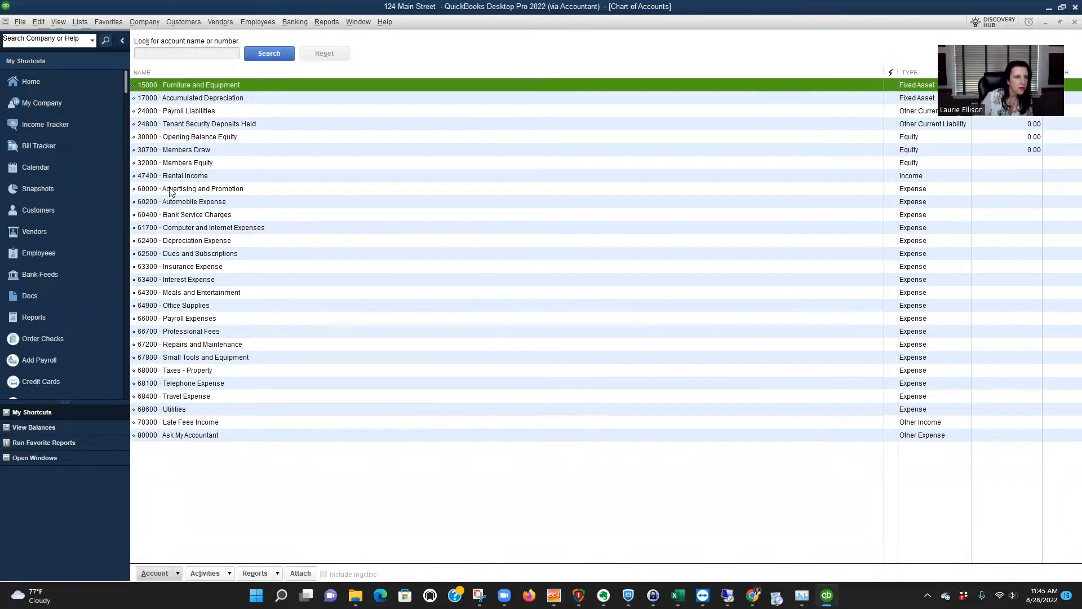
pyautogui.click(201, 176)
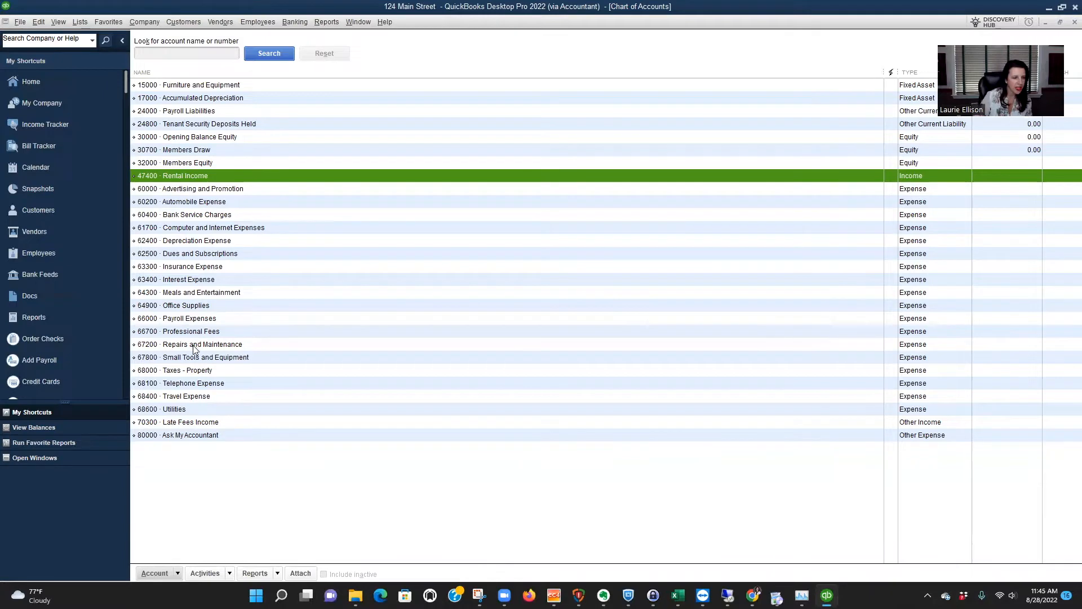
# Change the account number of Taxes - Property to 50000 and save the account.
pyautogui.click(194, 372)
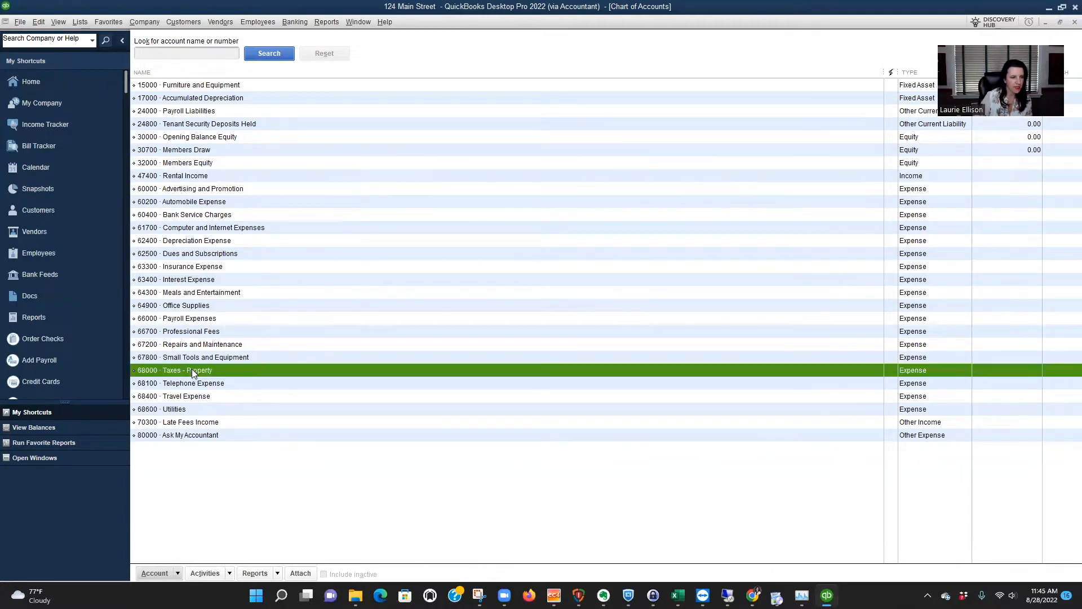
pyautogui.rightClick(192, 368)
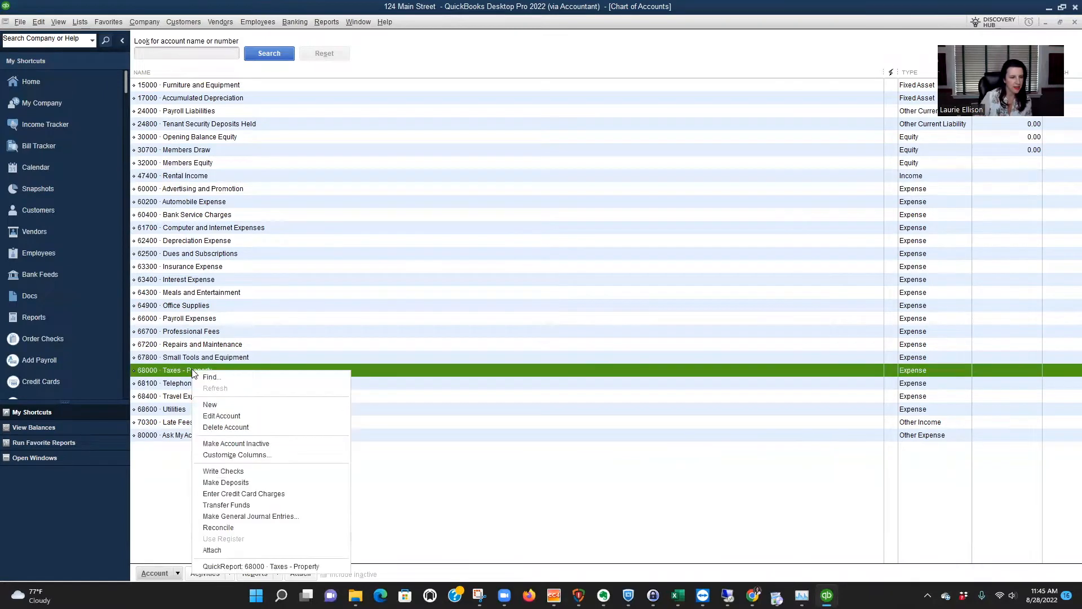
pyautogui.click(211, 422)
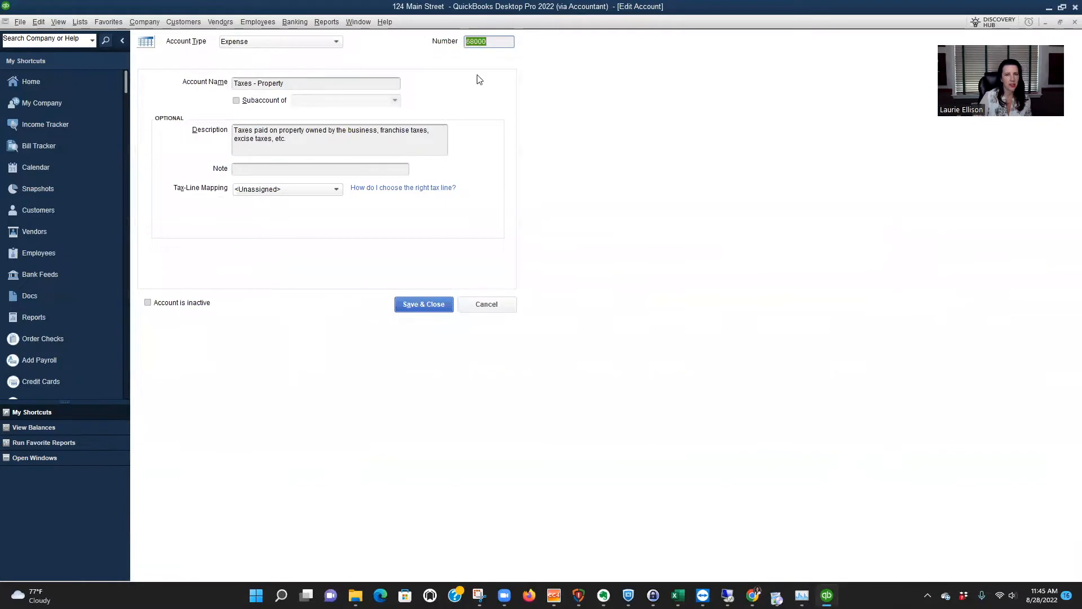
pyautogui.click(475, 42)
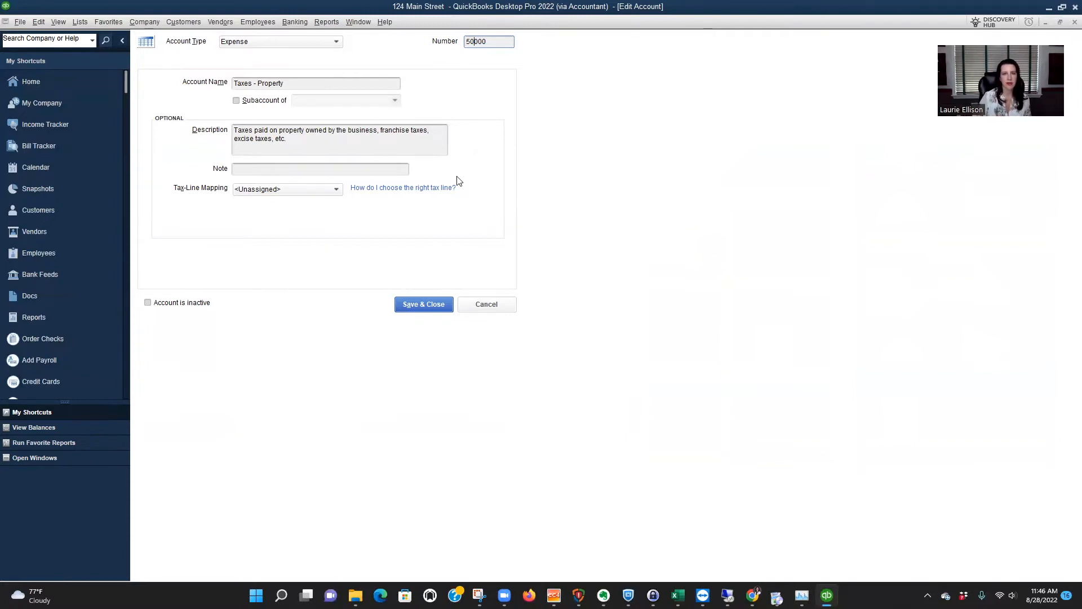
pyautogui.click(429, 305)
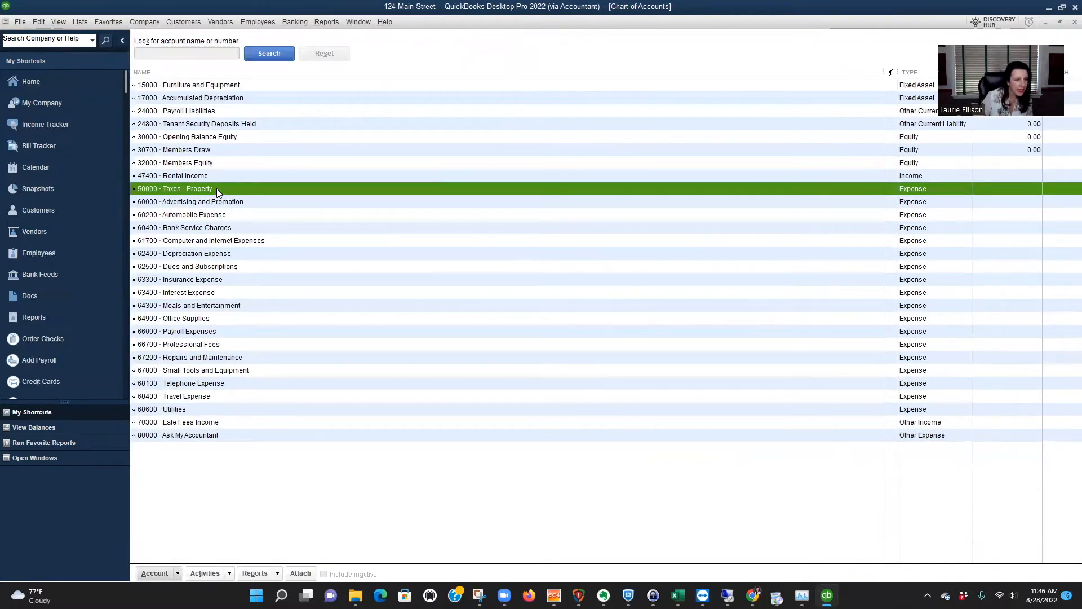
# Change the account number of Insurance Expense to 51000 and save the account.
pyautogui.click(216, 279)
pyautogui.rightClick(216, 277)
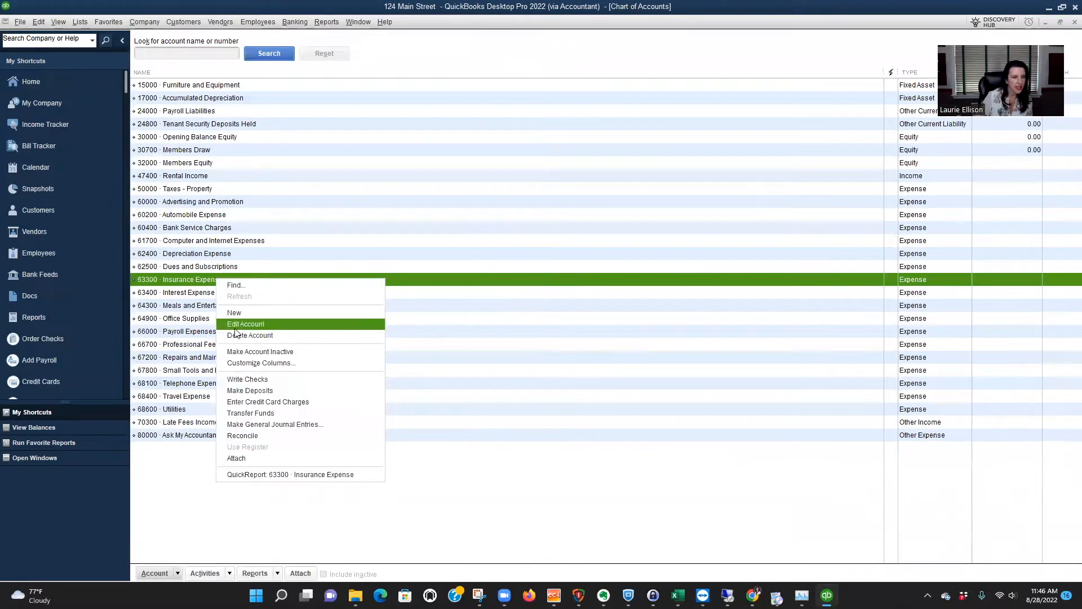
pyautogui.click(237, 324)
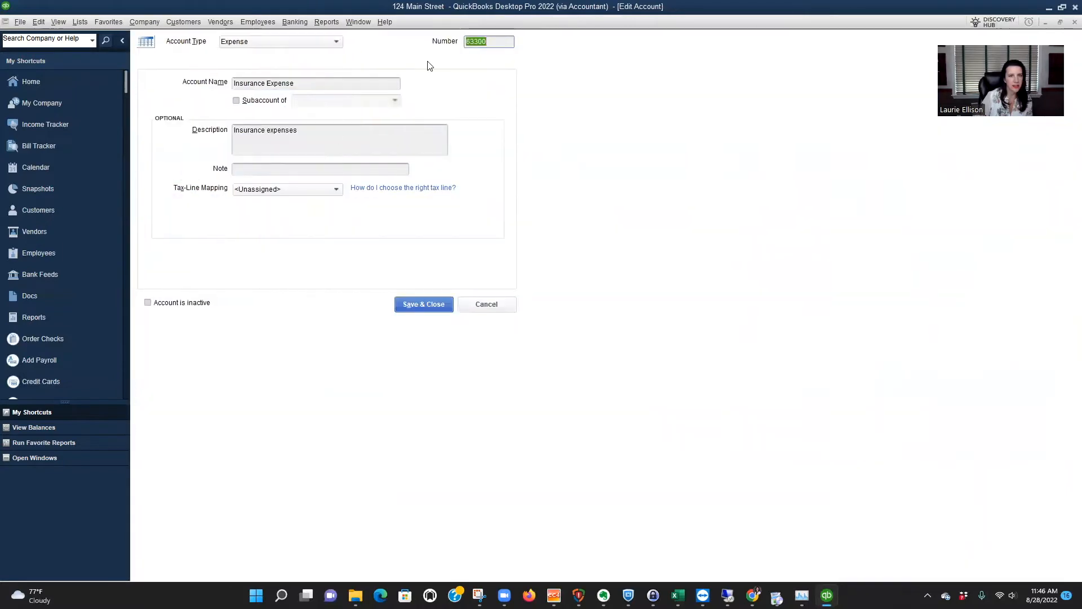
pyautogui.click(477, 42)
pyautogui.press('BackSpace')
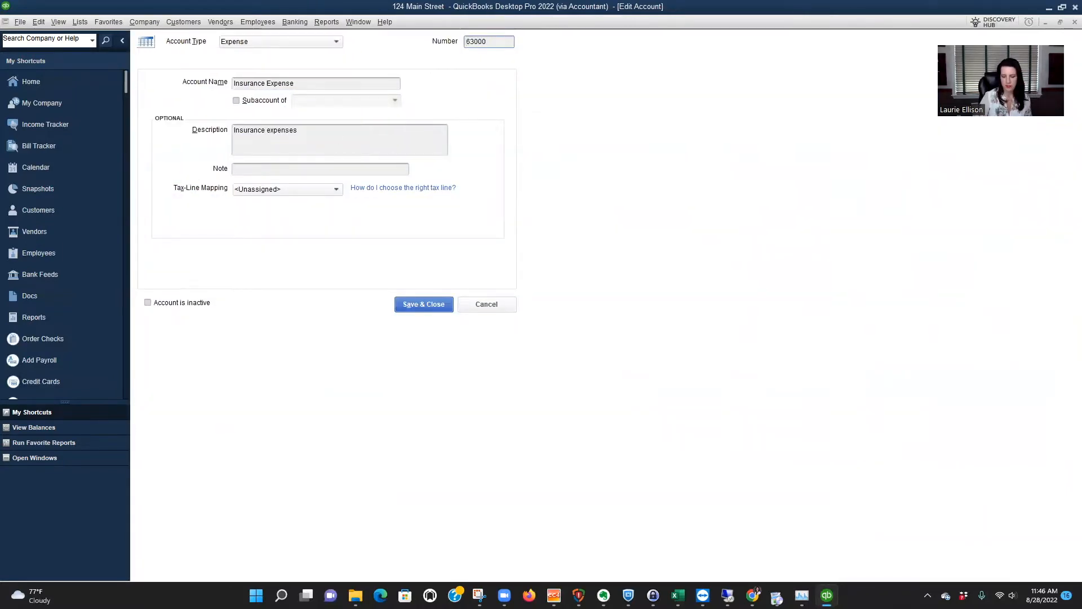
pyautogui.write('0100')
pyautogui.press('BackSpace')
pyautogui.click(510, 41)
pyautogui.write('0')
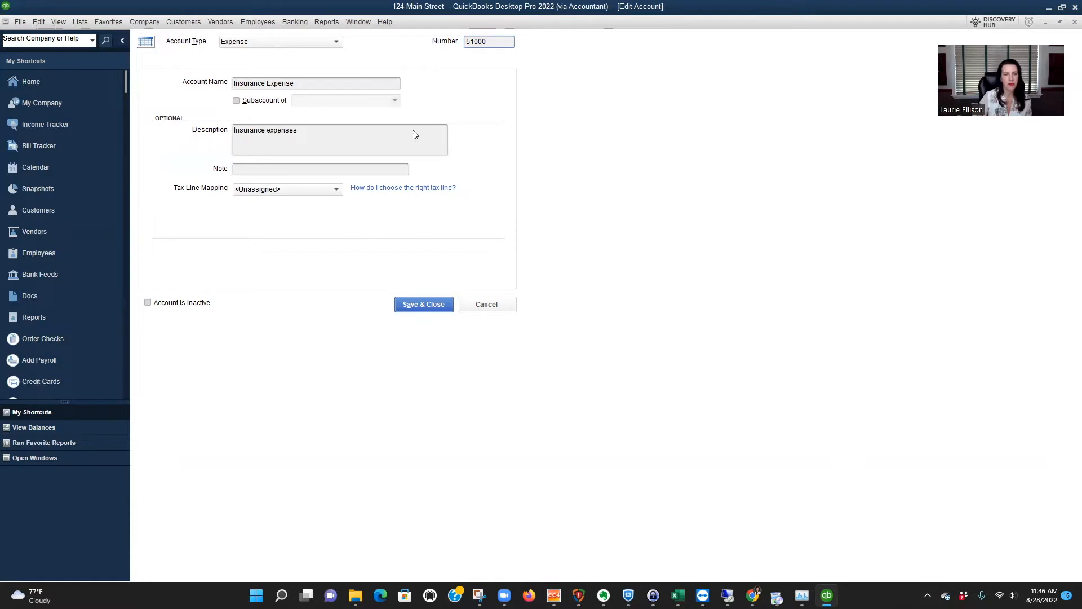
pyautogui.click(434, 308)
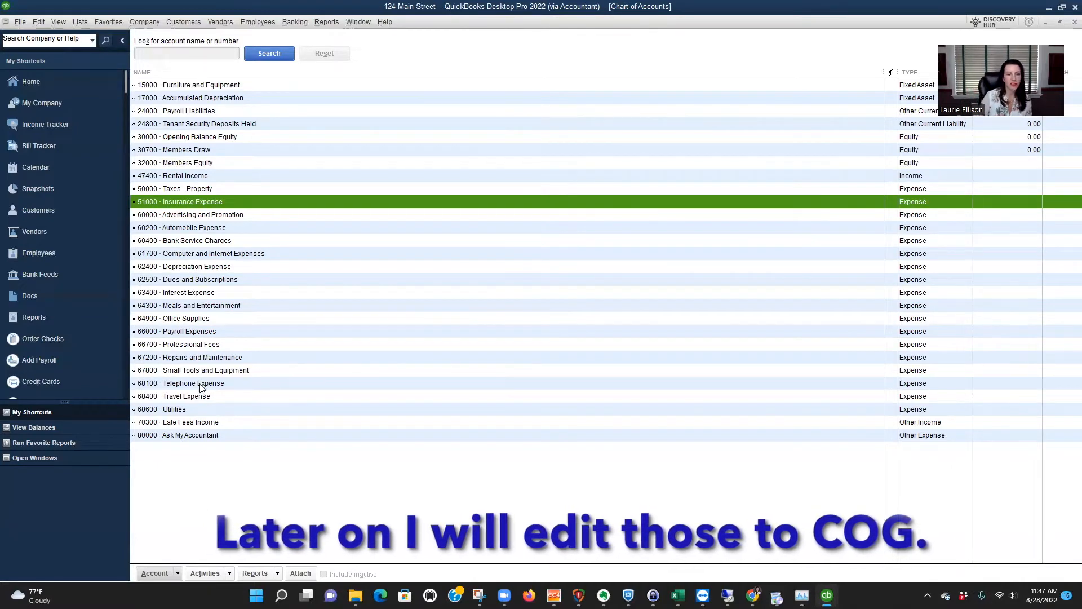
# Change the account number of Utilities to 52000 and save the account.
pyautogui.click(189, 410)
pyautogui.rightClick(189, 410)
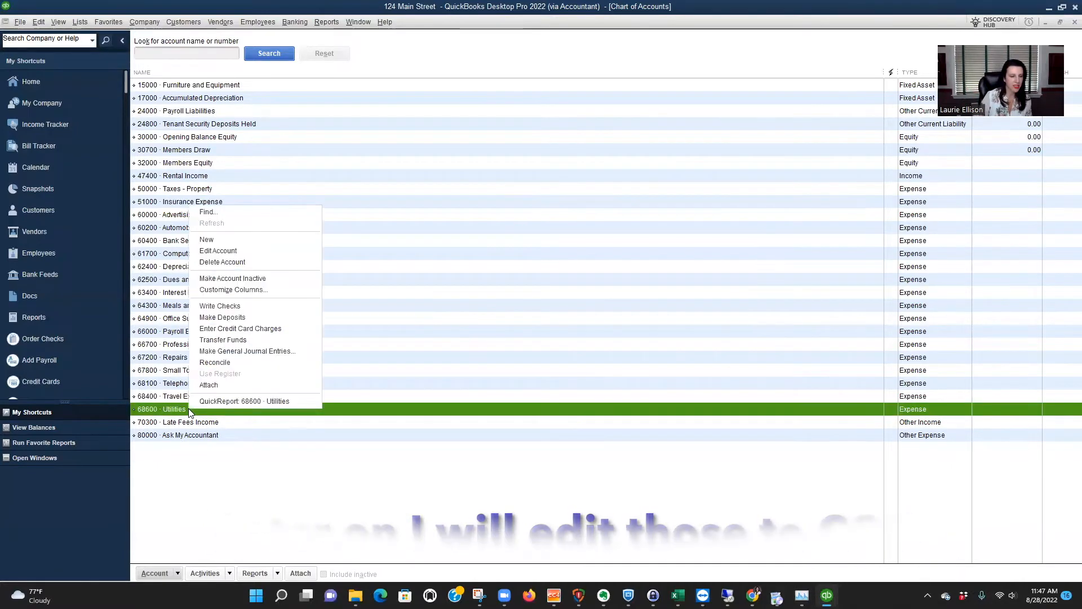
pyautogui.click(225, 256)
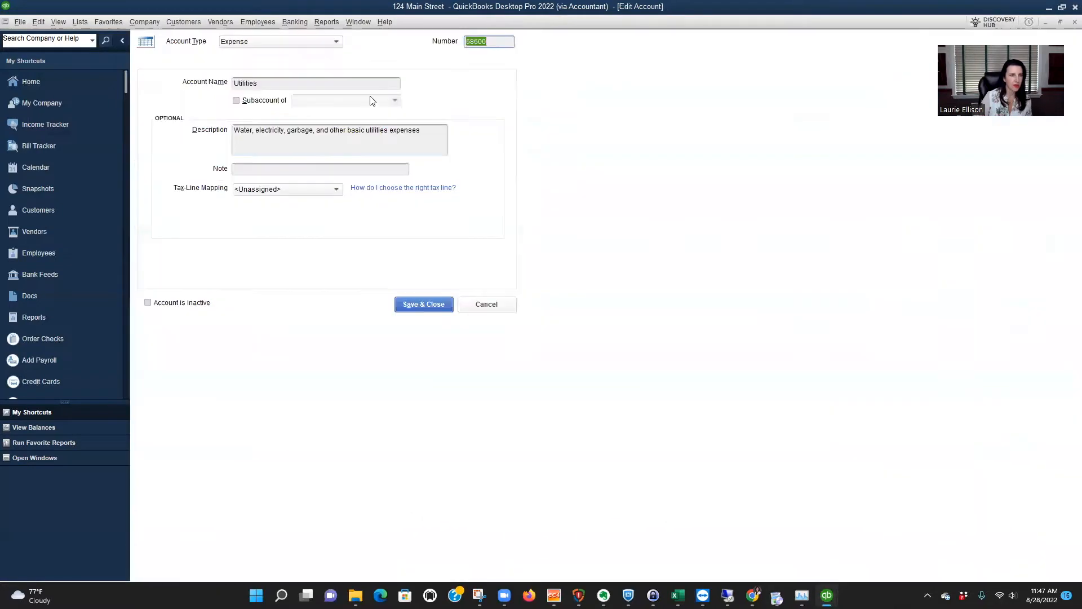
pyautogui.click(475, 41)
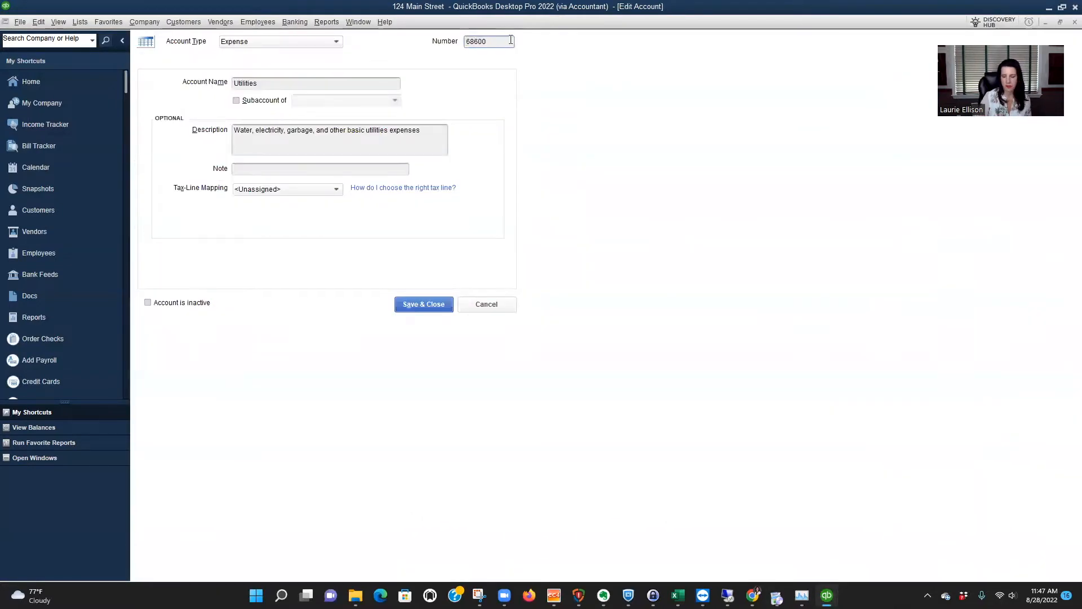
pyautogui.press('BackSpace')
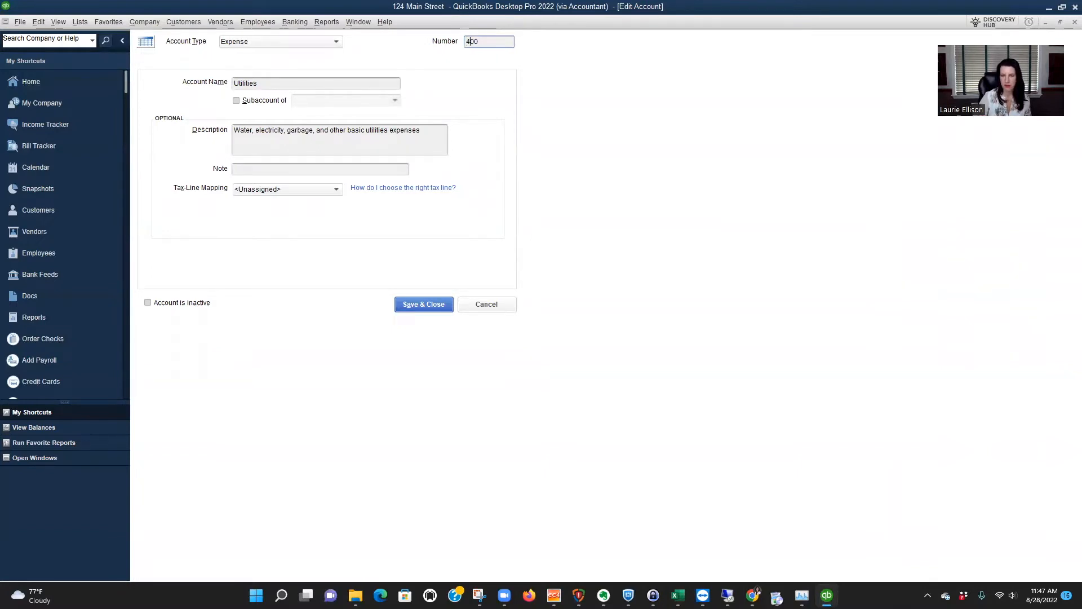
pyautogui.press('BackSpace')
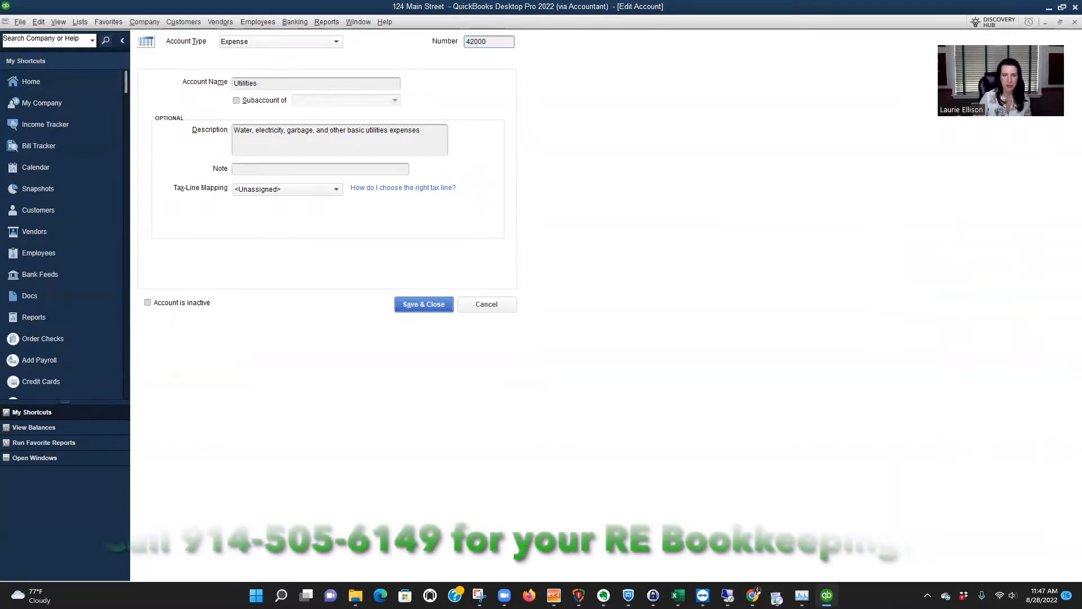
pyautogui.write('5')
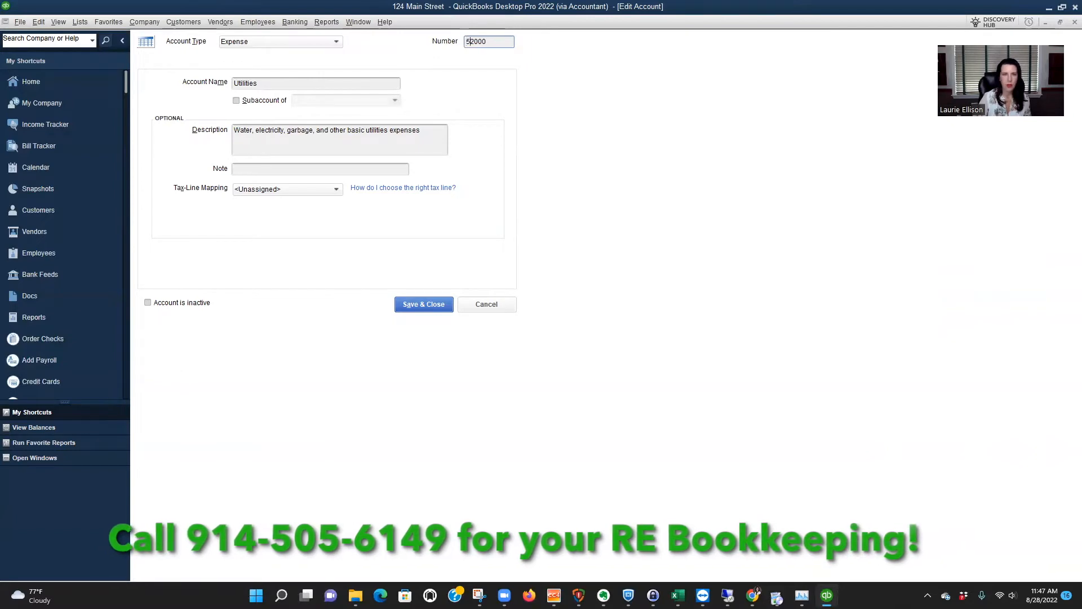
pyautogui.click(420, 303)
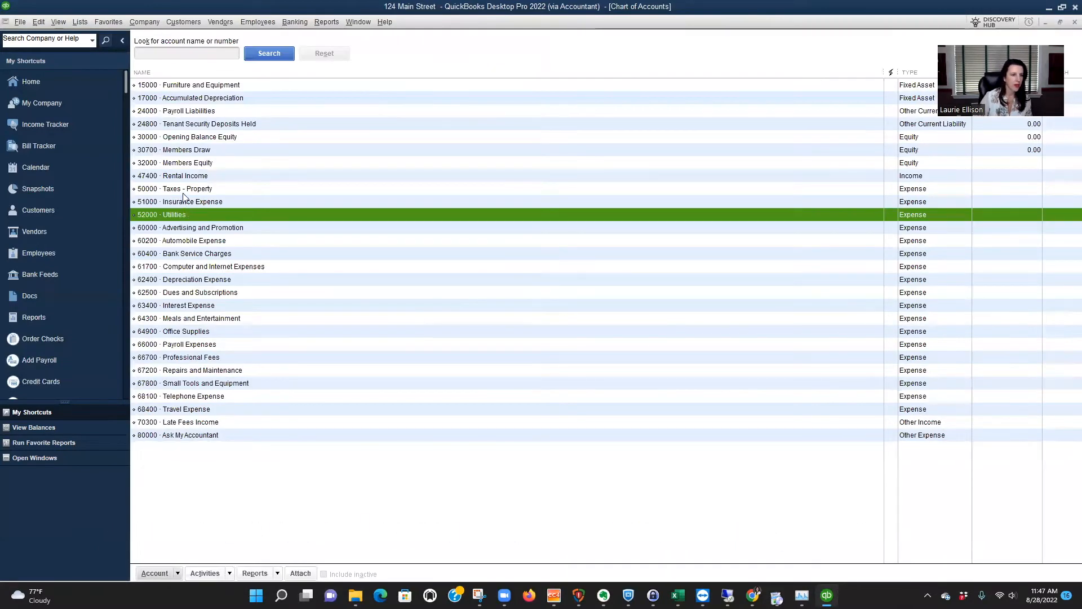
# Change the account number of Repairs and Maintenance to 53000 and save the account.
pyautogui.press('Up')
pyautogui.press('Up')
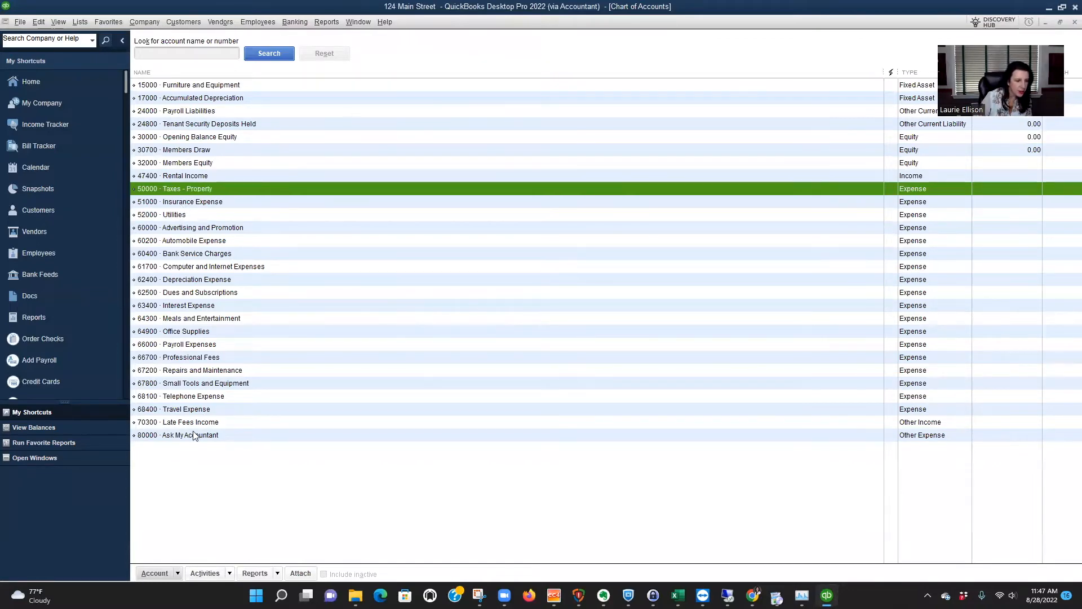
pyautogui.click(181, 372)
pyautogui.rightClick(179, 372)
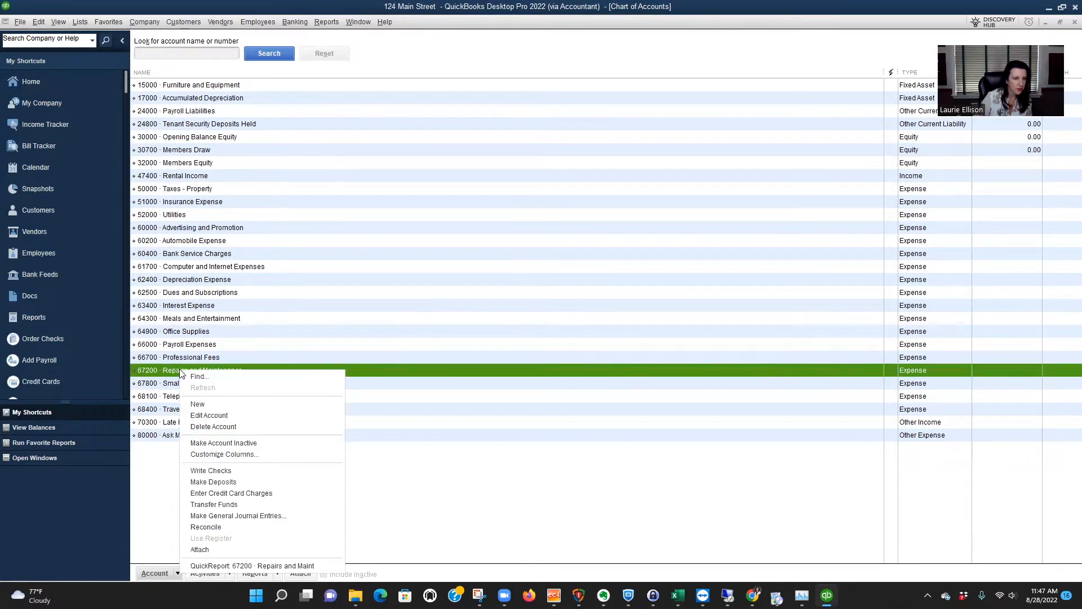
pyautogui.click(201, 419)
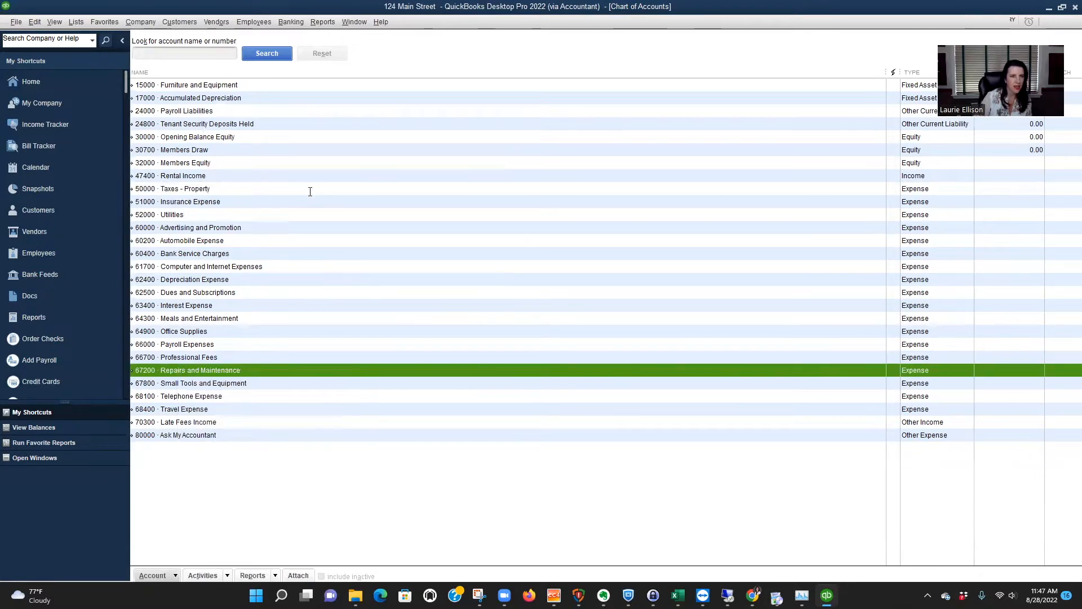
pyautogui.click(493, 41)
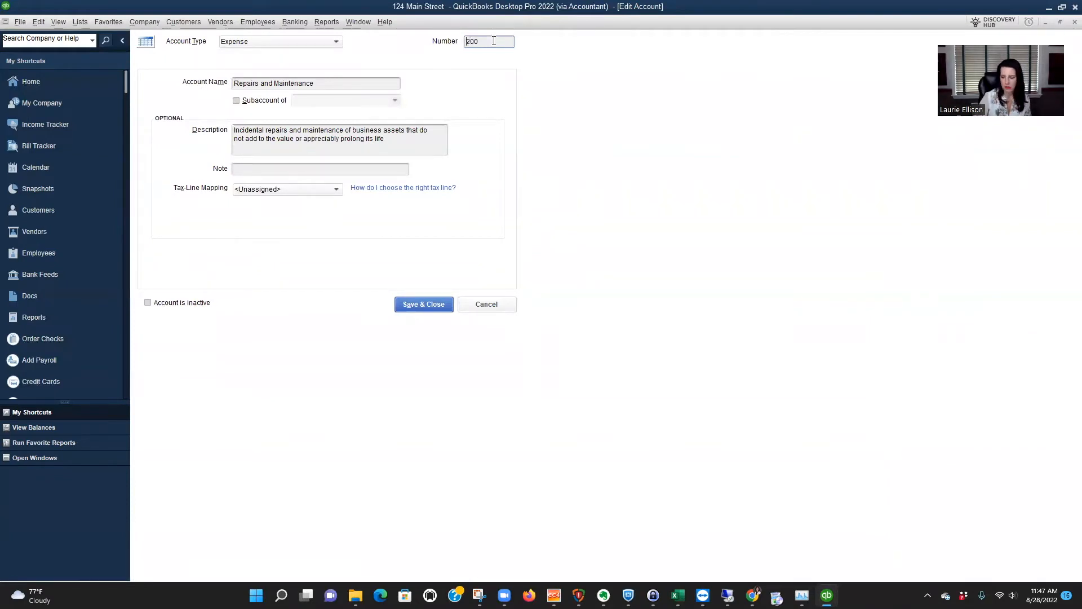
pyautogui.write('53')
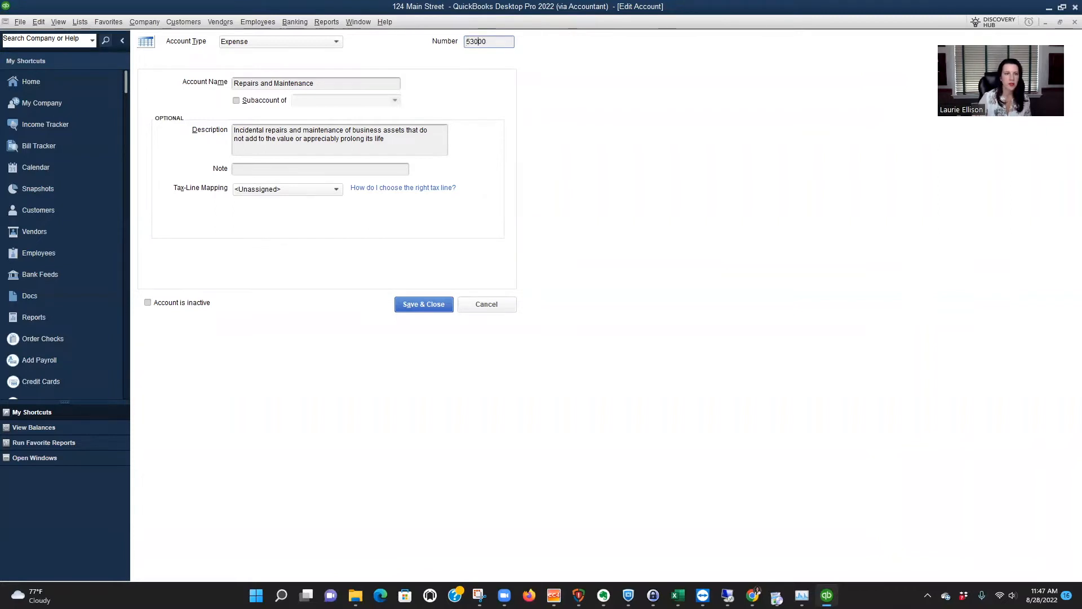
pyautogui.click(422, 305)
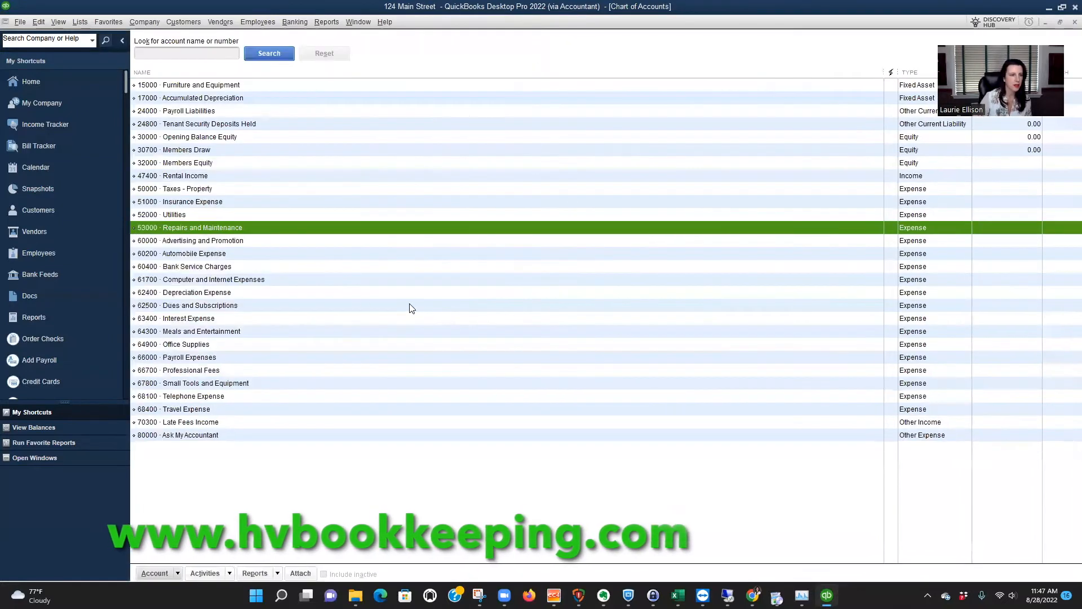
# Change the account number of Rental Income to 40000 and save the account.
pyautogui.click(183, 175)
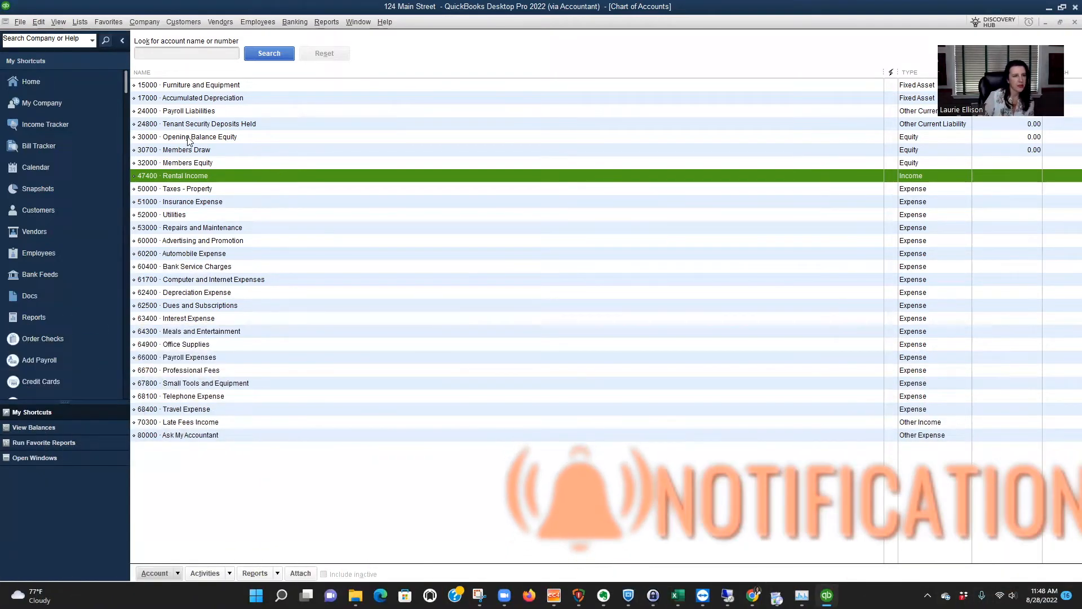
pyautogui.rightClick(173, 177)
pyautogui.click(195, 224)
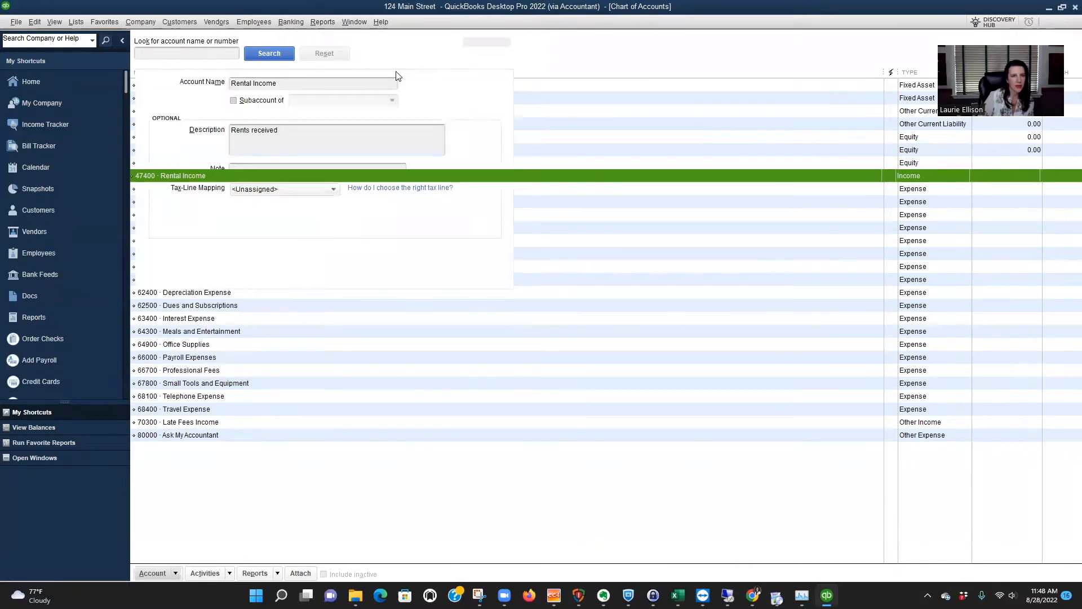
pyautogui.click(474, 41)
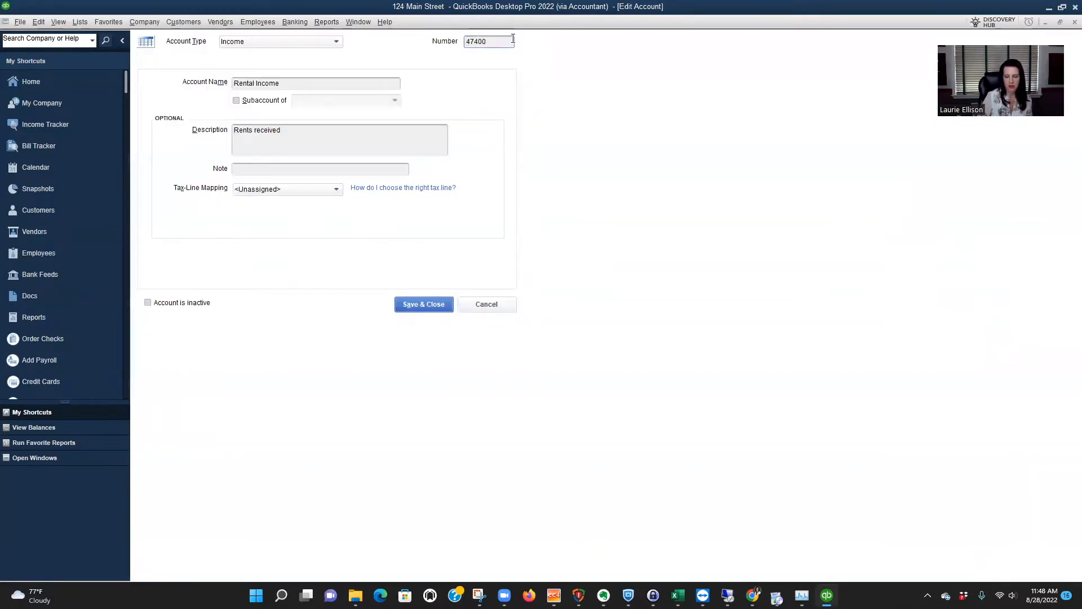
pyautogui.press('BackSpace')
pyautogui.write('00')
pyautogui.click(434, 304)
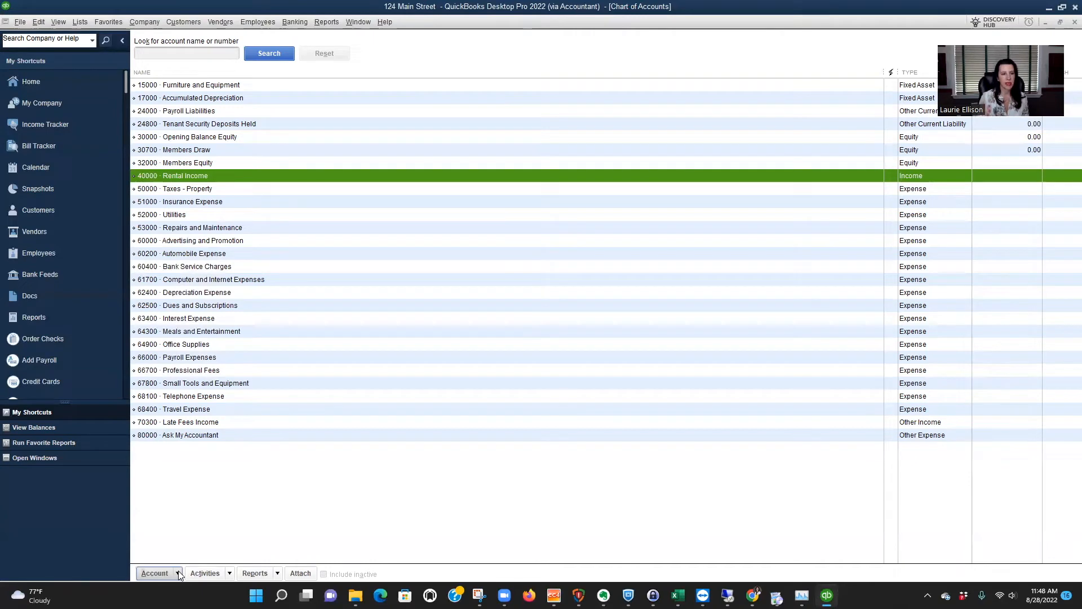
# Start a new Income account and make it a subaccount of 40000 Rental Income.
pyautogui.click(179, 575)
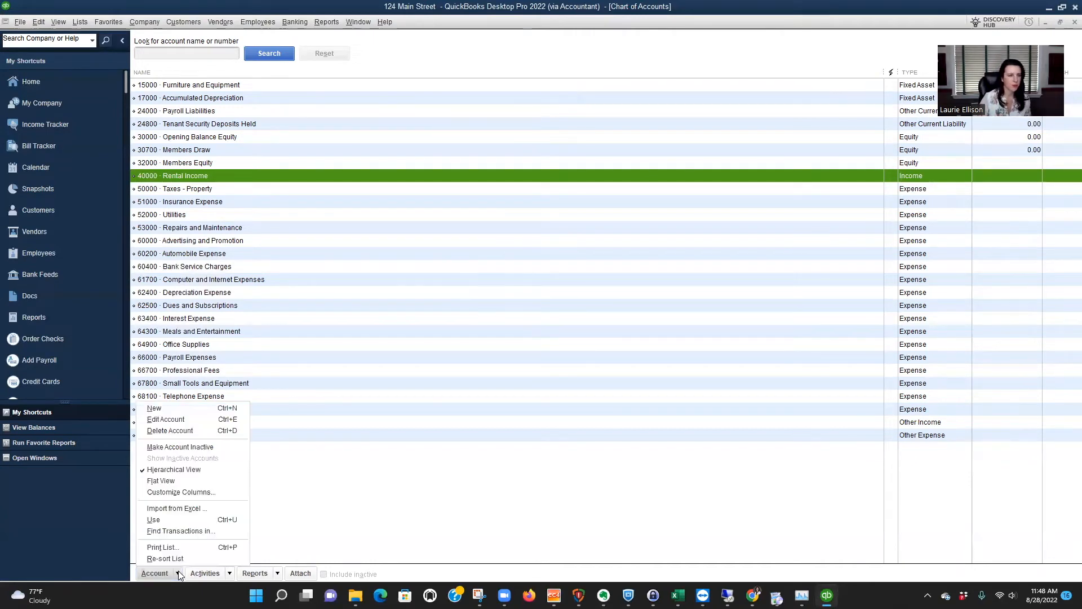
pyautogui.click(194, 410)
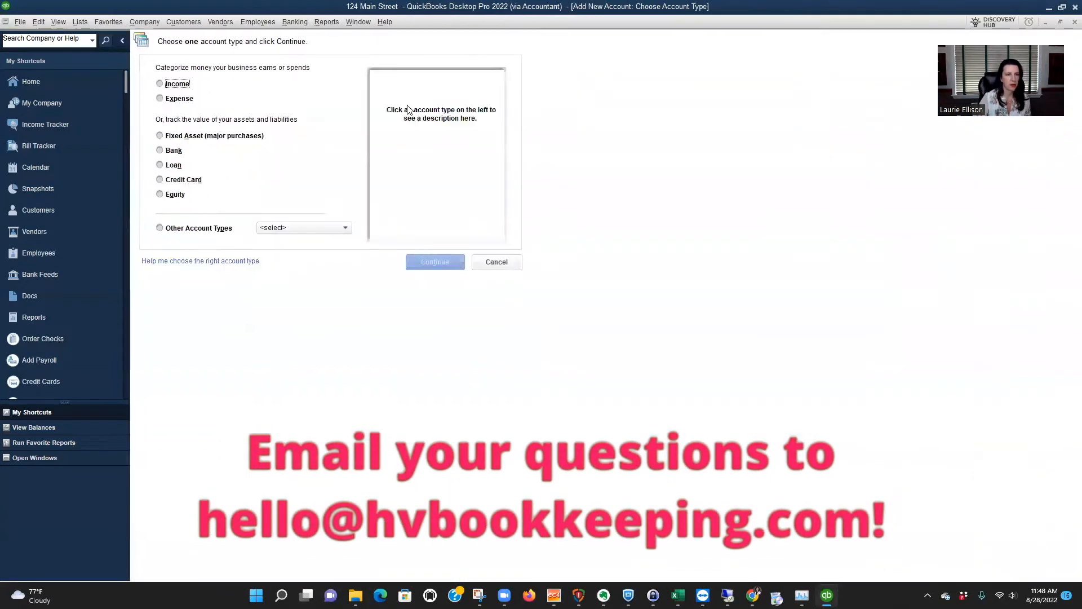
pyautogui.click(189, 85)
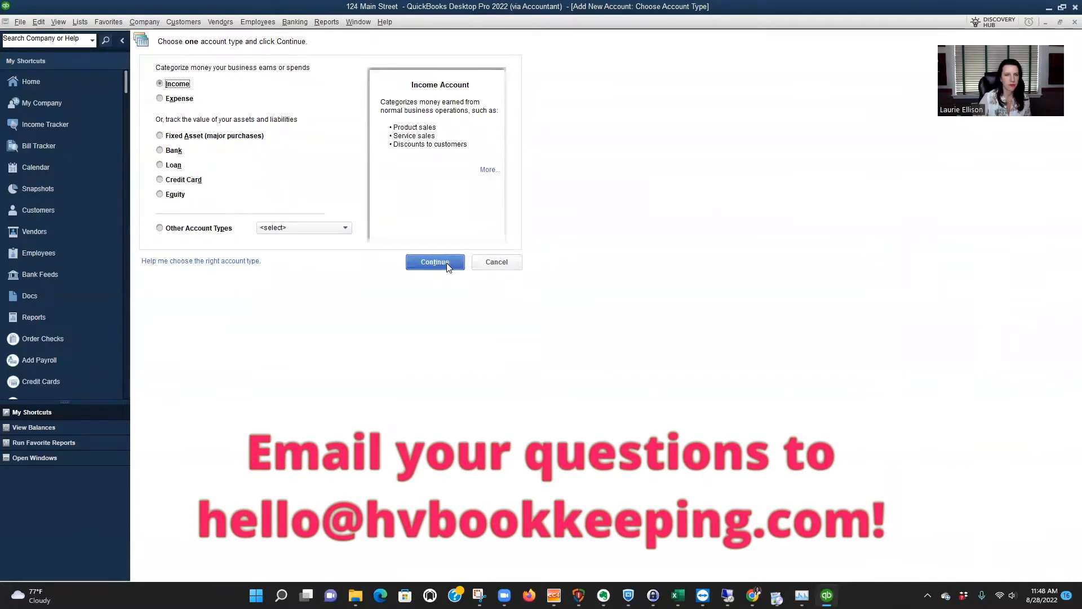
pyautogui.click(447, 262)
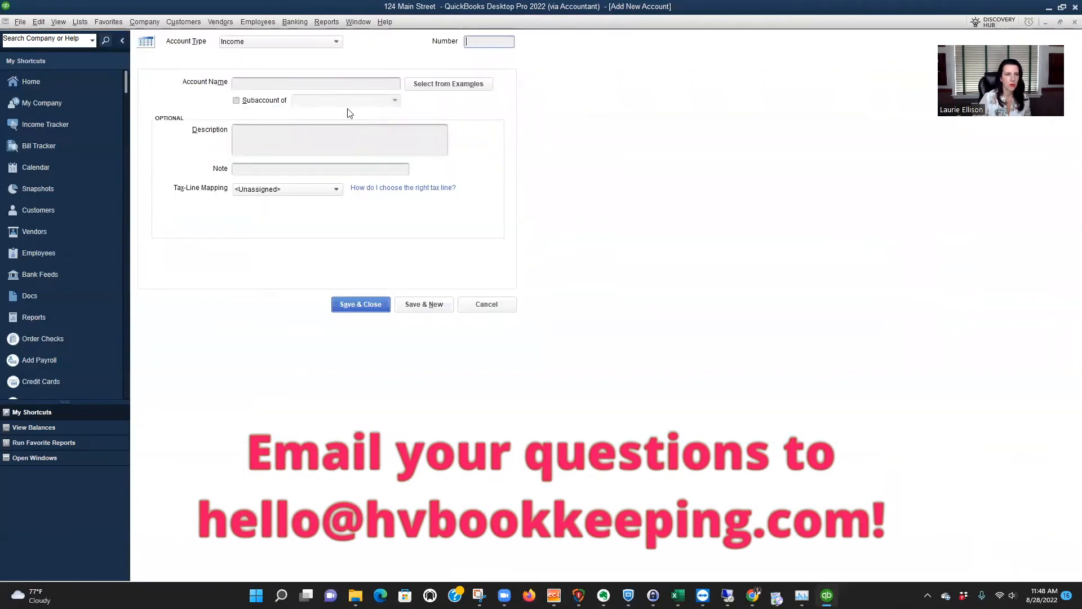
pyautogui.click(236, 100)
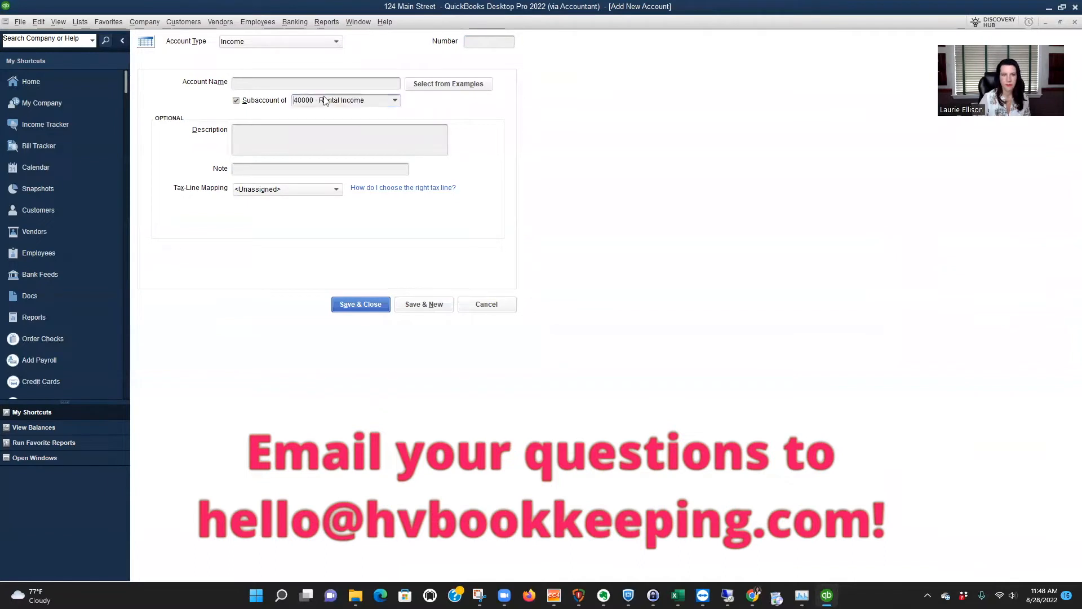
pyautogui.click(324, 99)
pyautogui.click(391, 142)
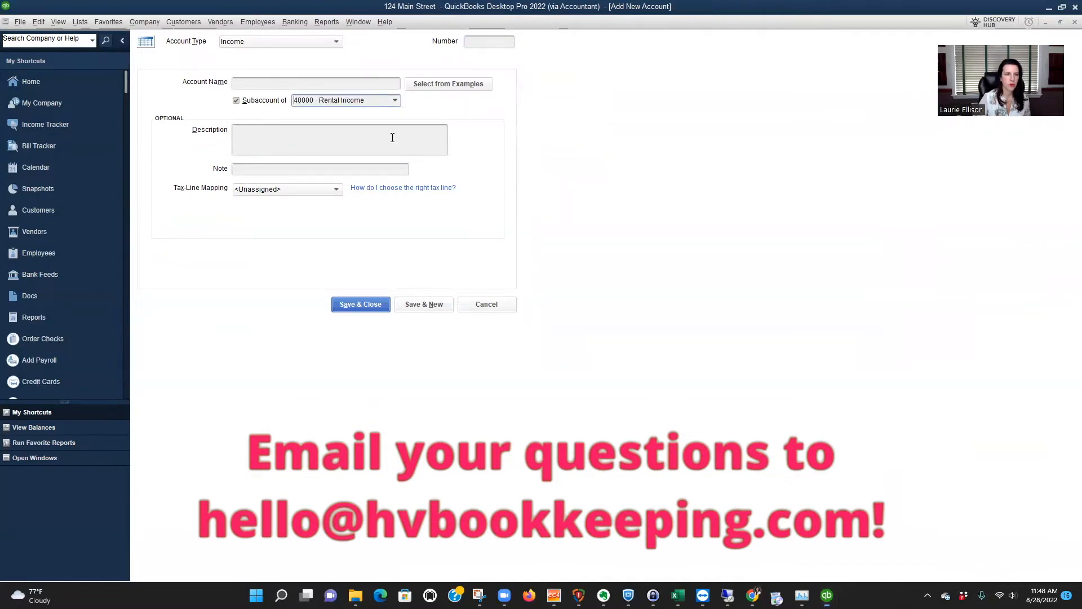
# Give the new subaccount the number 40010 and the name Unit A, and save it to begin another account.
pyautogui.click(335, 82)
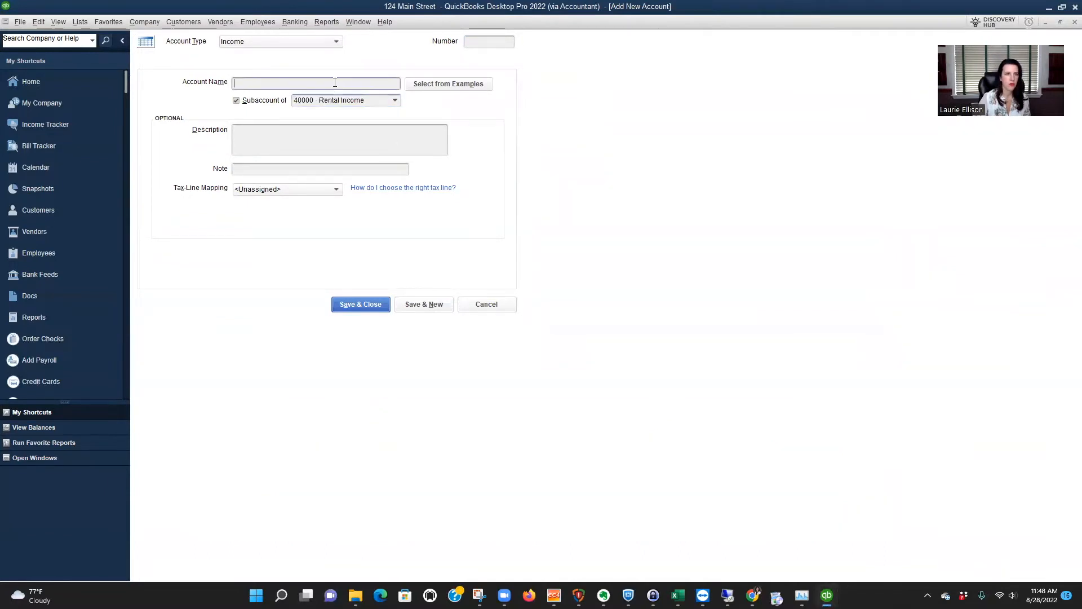
pyautogui.click(482, 40)
pyautogui.write('4')
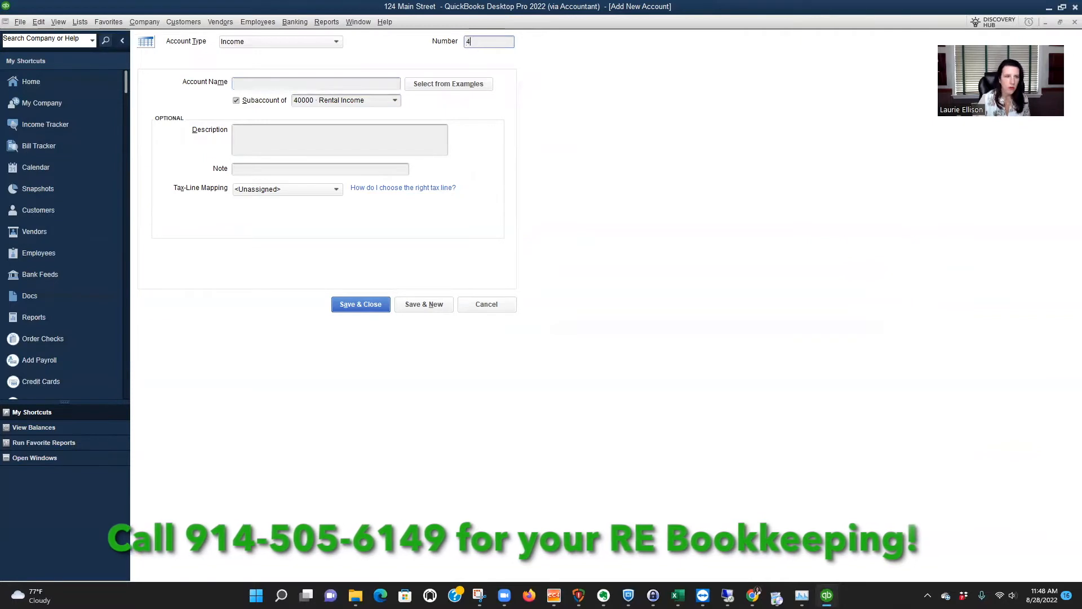
pyautogui.write('001')
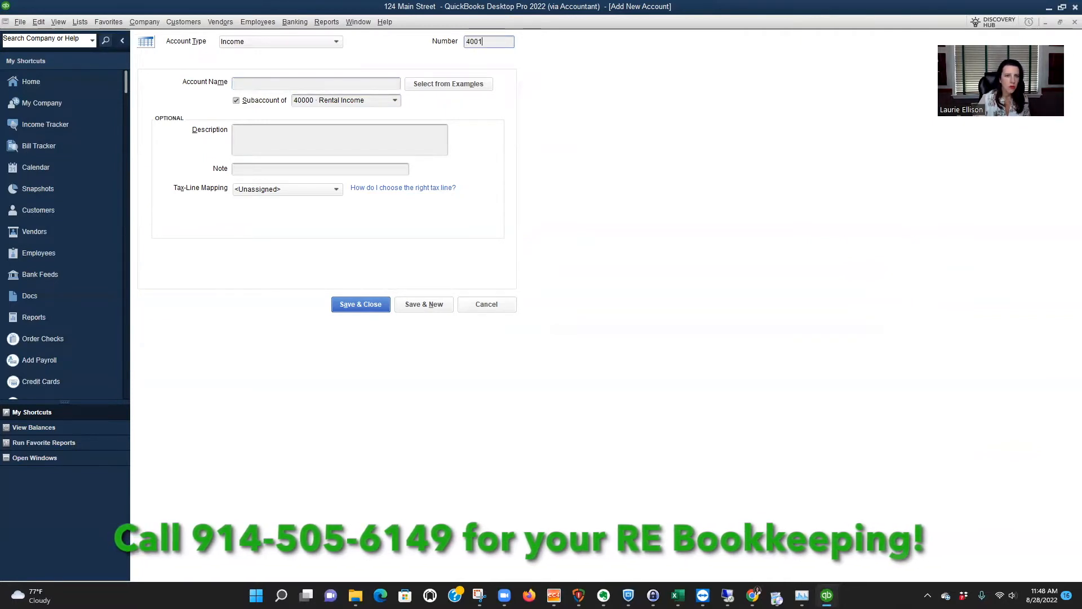
pyautogui.write('0')
pyautogui.click(347, 83)
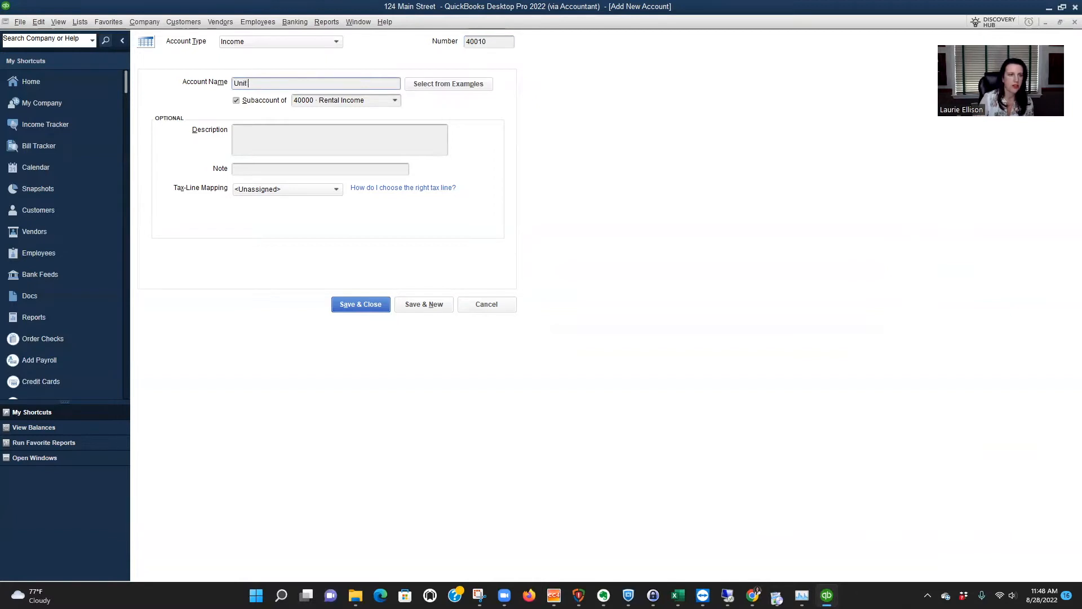
pyautogui.write('Unit A')
pyautogui.click(434, 304)
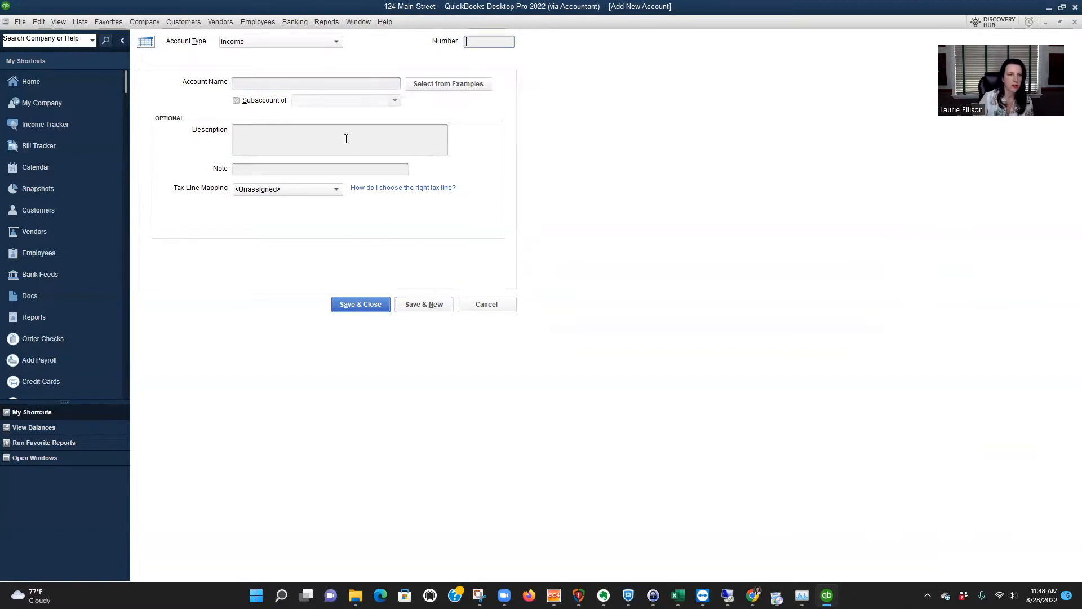
# Create the income account 40015 Unit B as a subaccount of Rental Income, save it and close the form.
pyautogui.click(235, 101)
pyautogui.write('40000 · Rental Income')
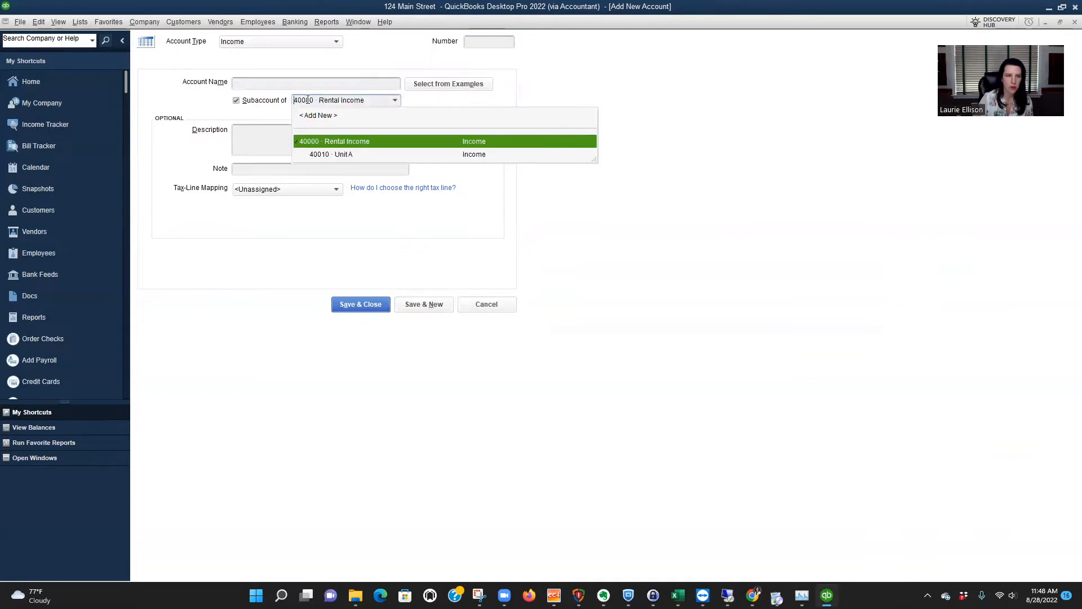
pyautogui.click(368, 145)
pyautogui.click(488, 42)
pyautogui.write('40015')
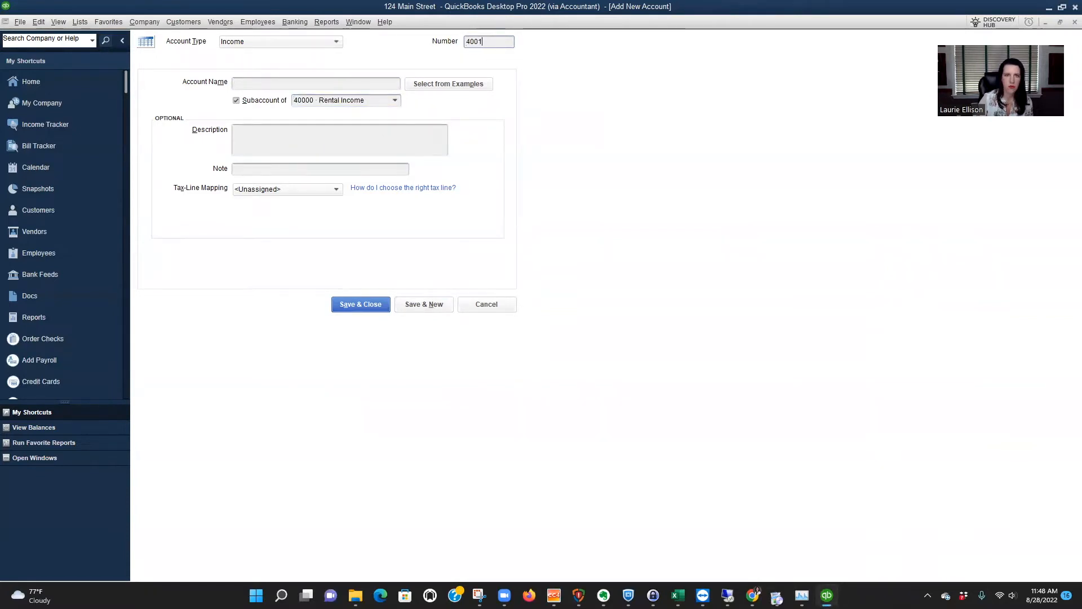
pyautogui.click(338, 82)
pyautogui.write('Un')
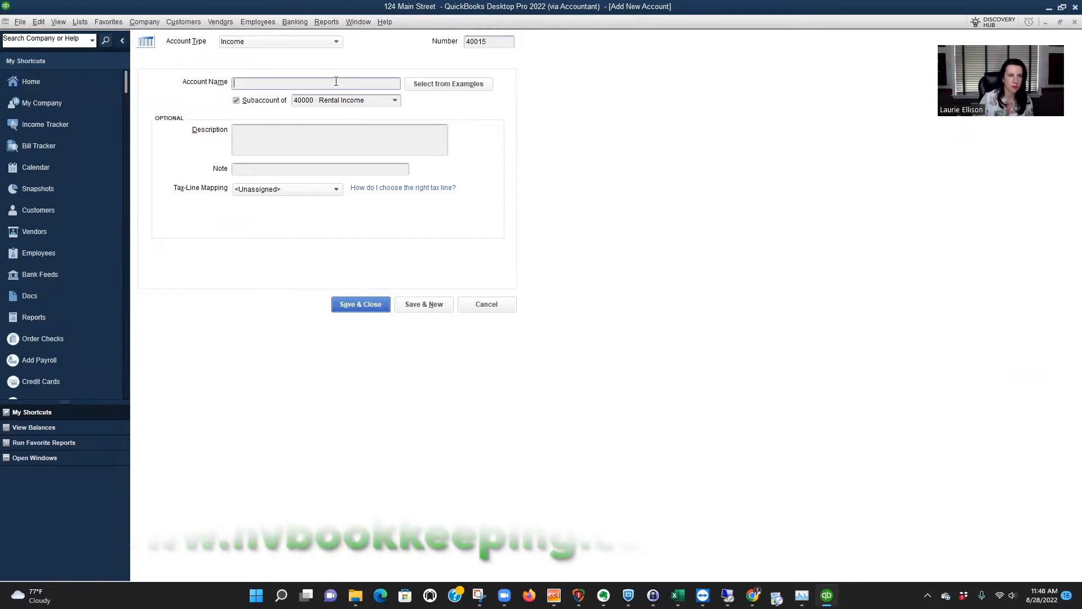
pyautogui.write('it B')
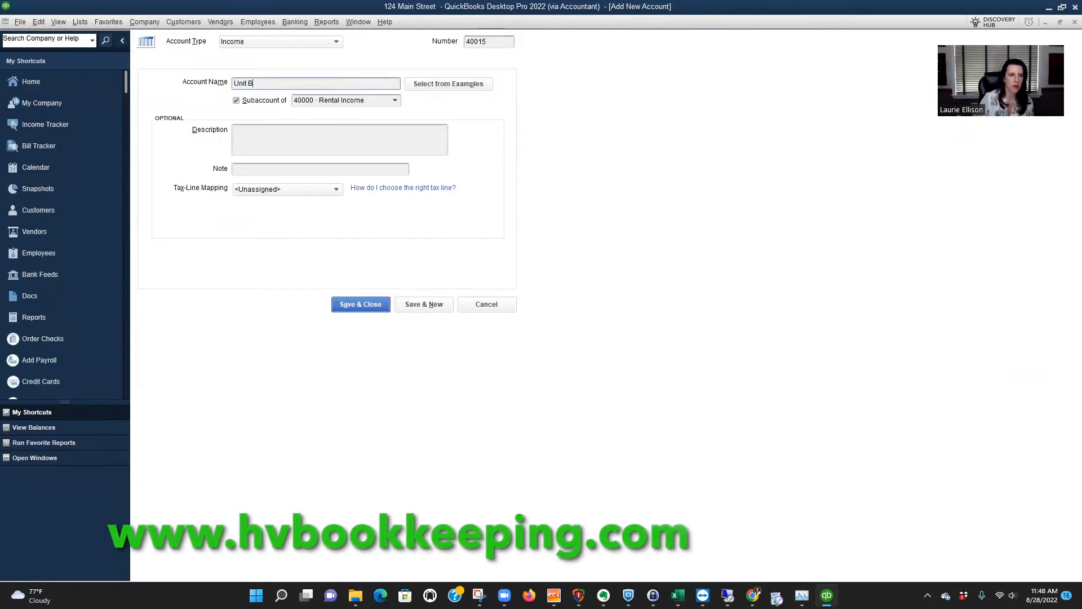
pyautogui.click(354, 307)
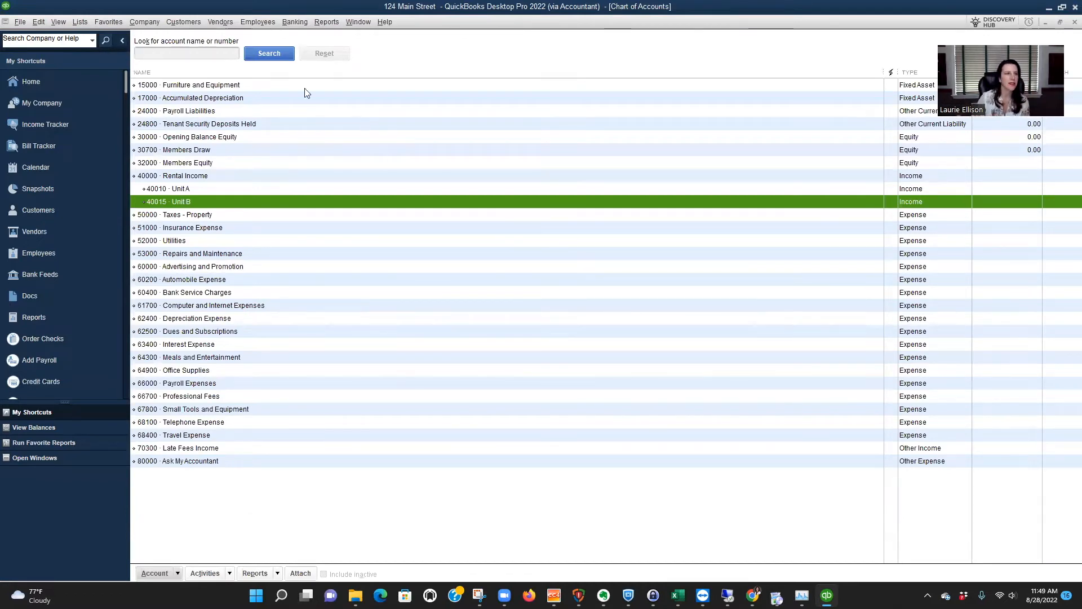
# Turn on class tracking for transactions in the company accounting preferences, without the prompt to assign classes, and save.
pyautogui.click(37, 22)
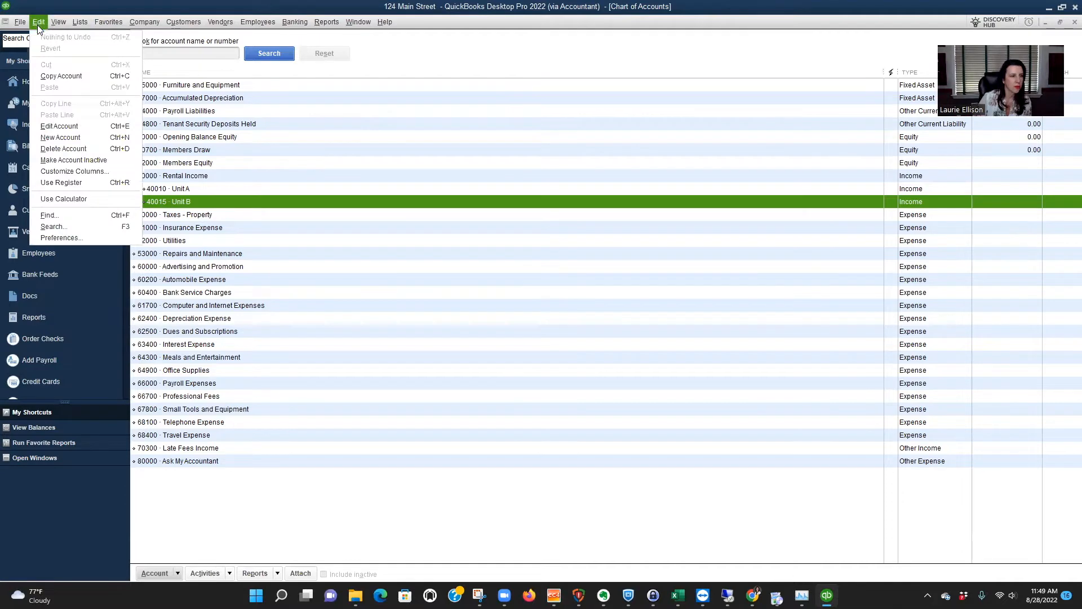
pyautogui.click(54, 238)
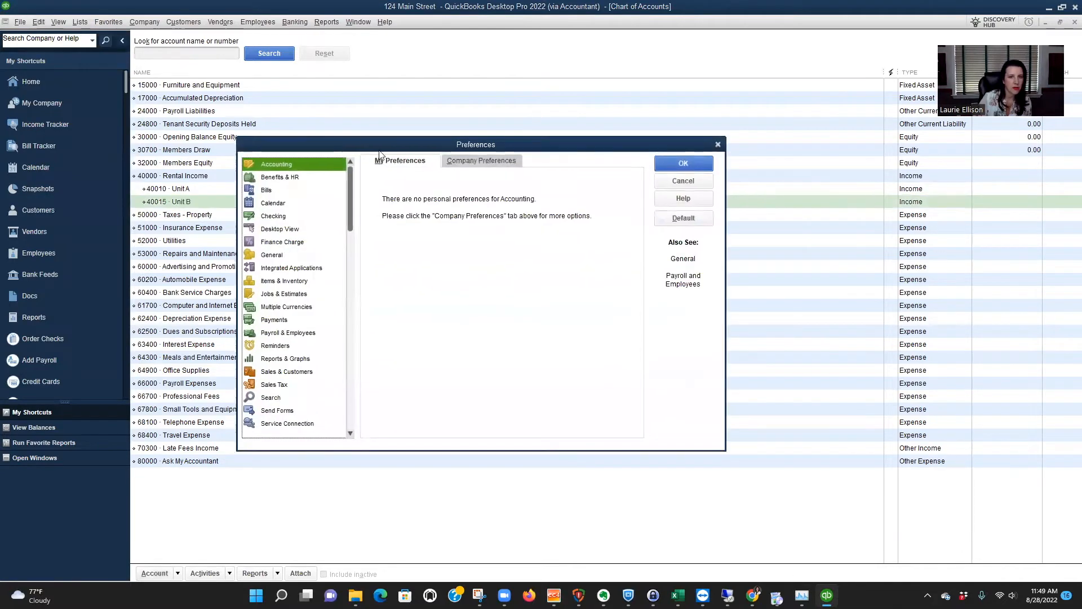
pyautogui.click(480, 162)
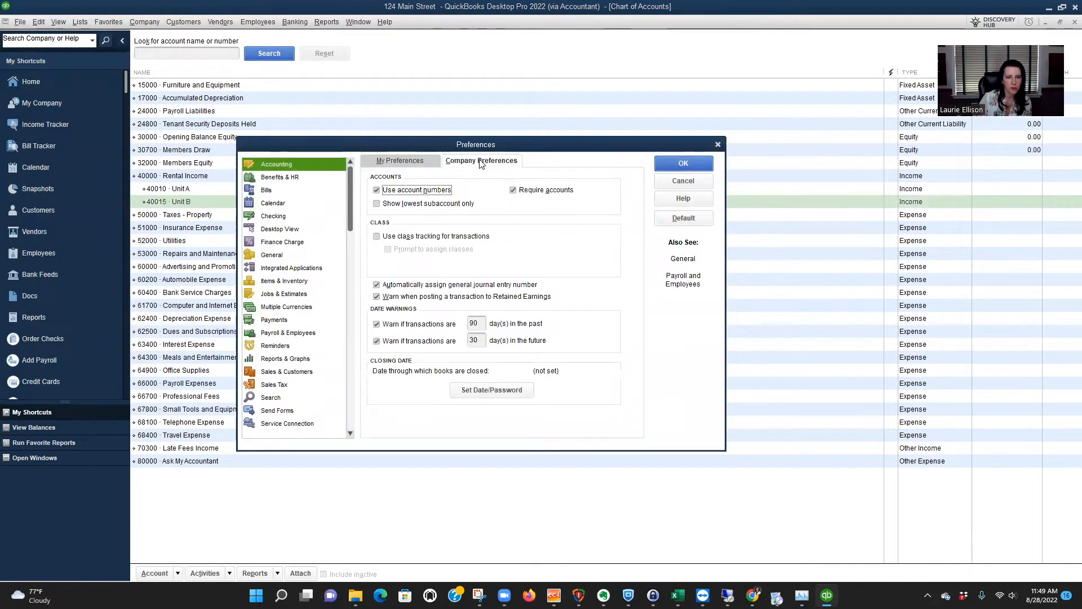
pyautogui.click(387, 236)
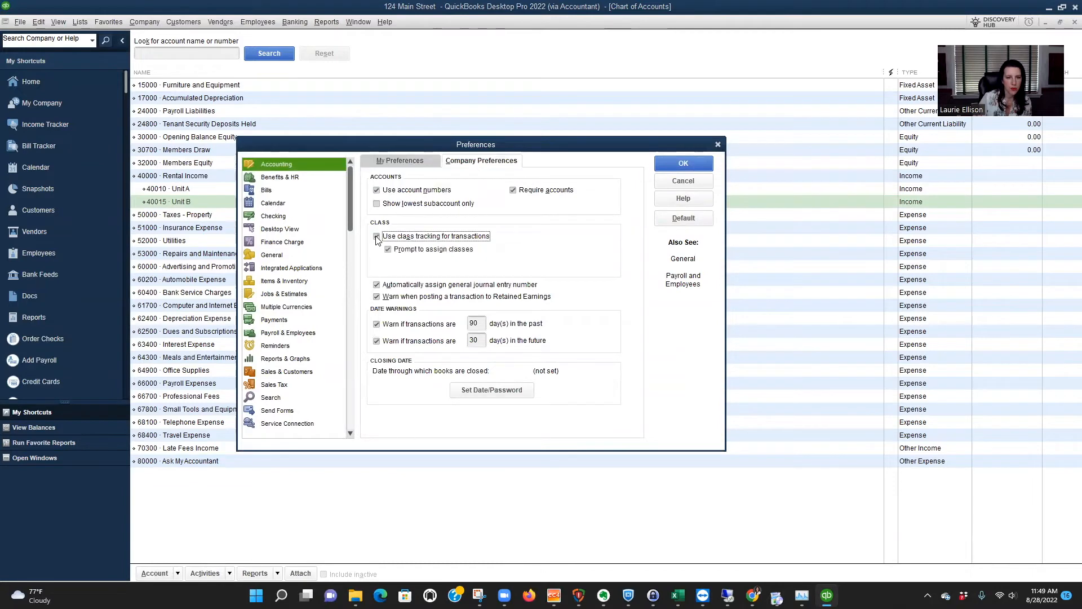
pyautogui.click(388, 250)
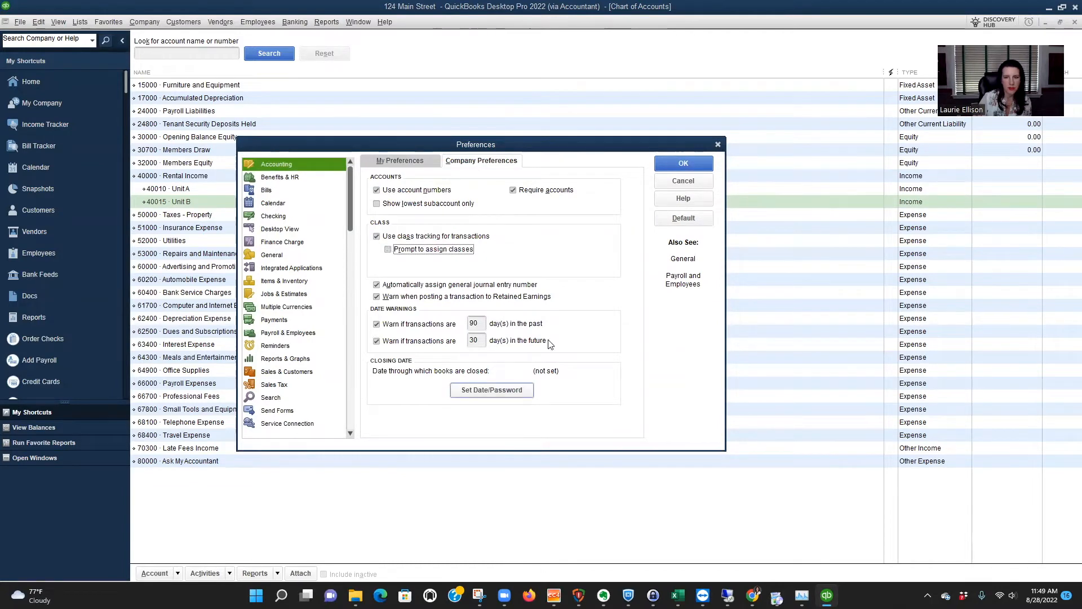
pyautogui.click(680, 165)
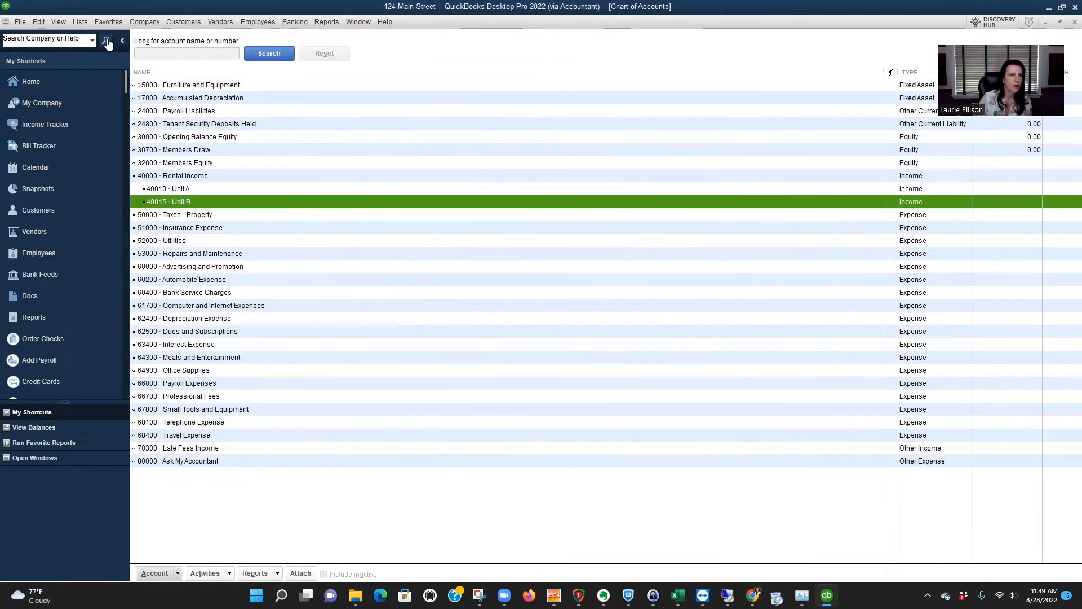
# Open the class list and create a new class named Unit A.
pyautogui.click(80, 21)
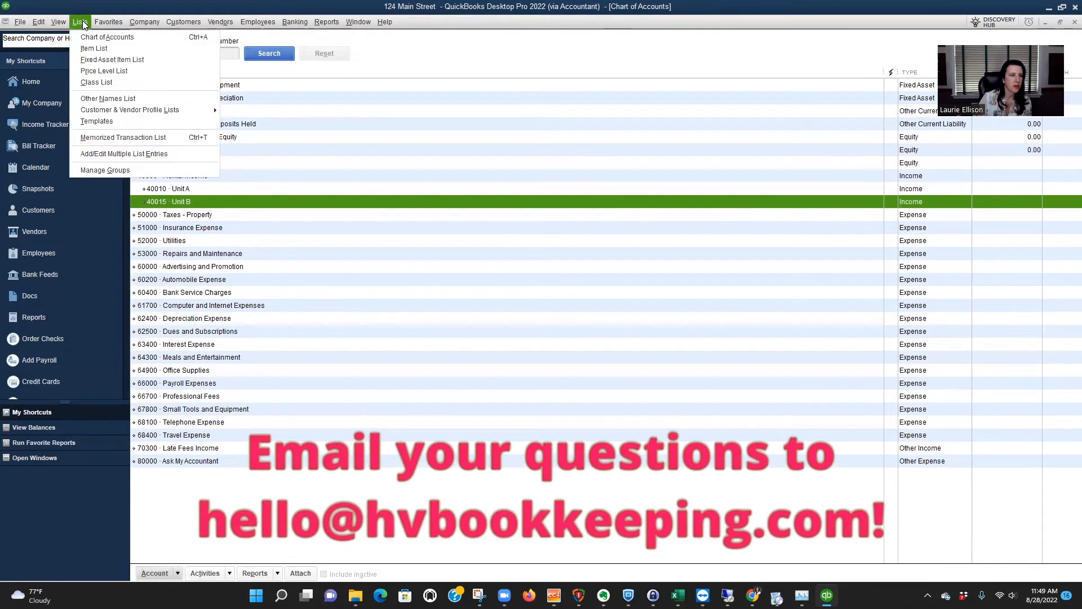
pyautogui.click(93, 82)
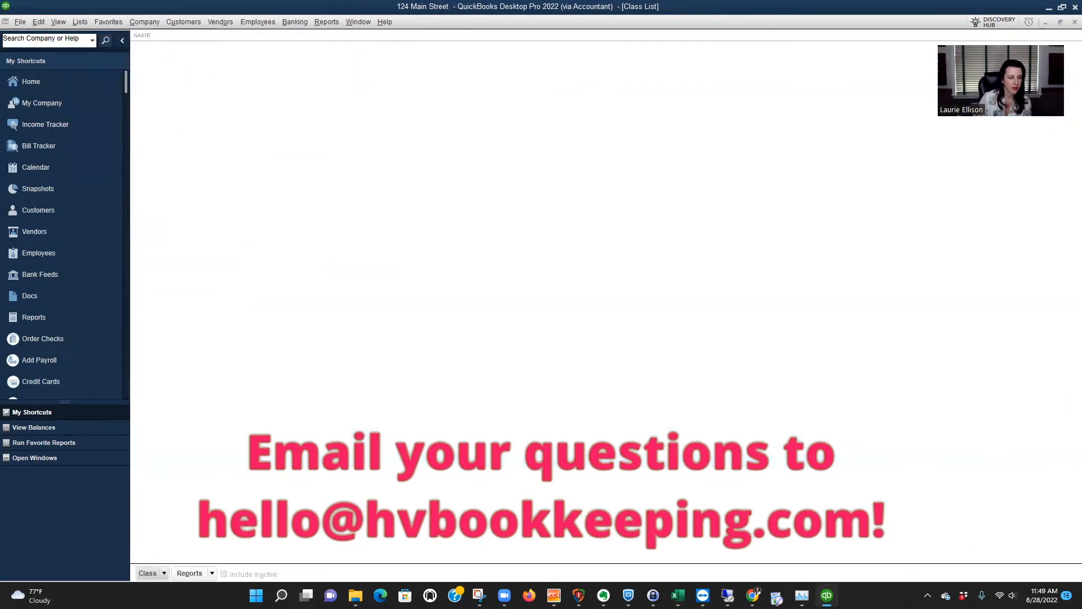
pyautogui.click(163, 573)
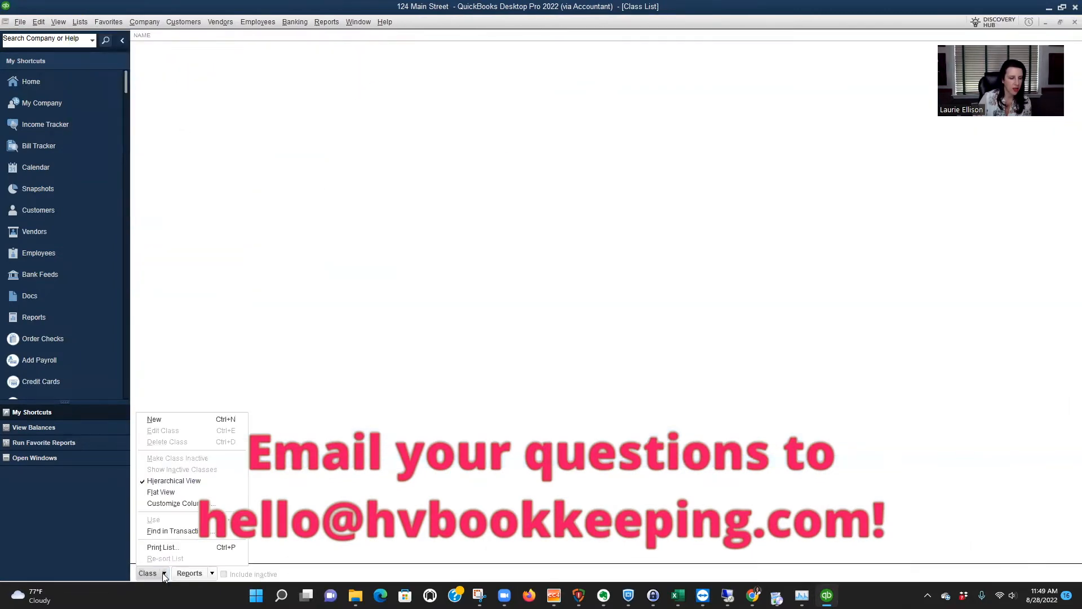
pyautogui.click(172, 419)
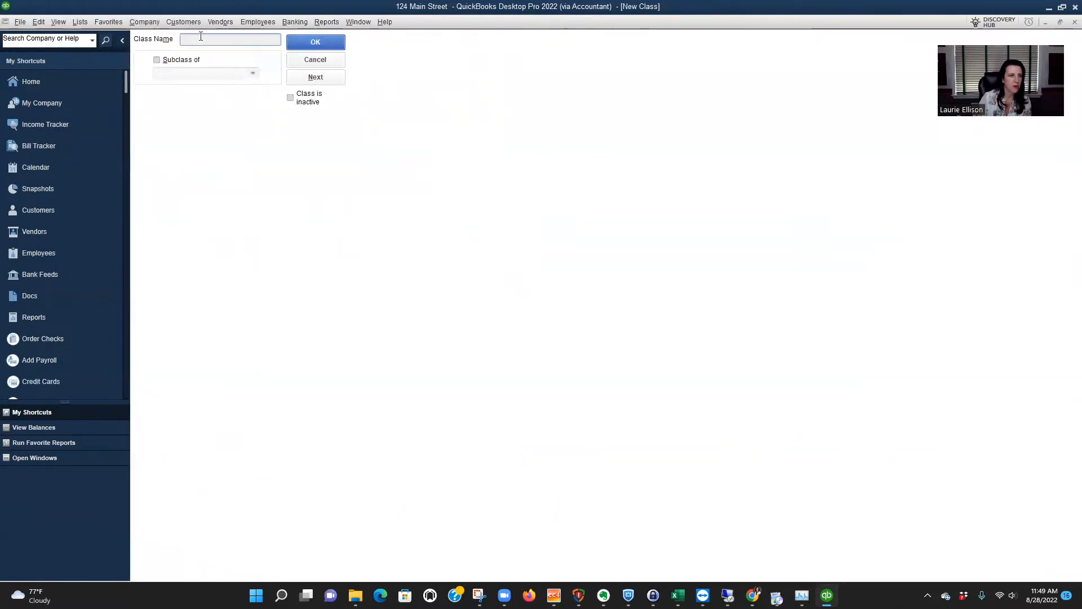
pyautogui.write('Unit A')
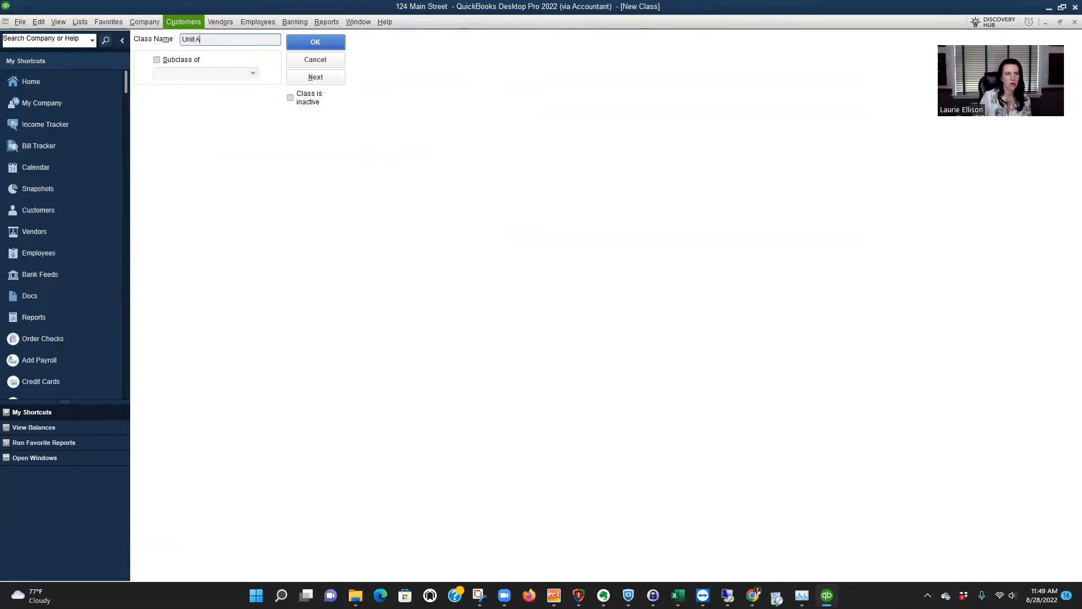
pyautogui.click(315, 42)
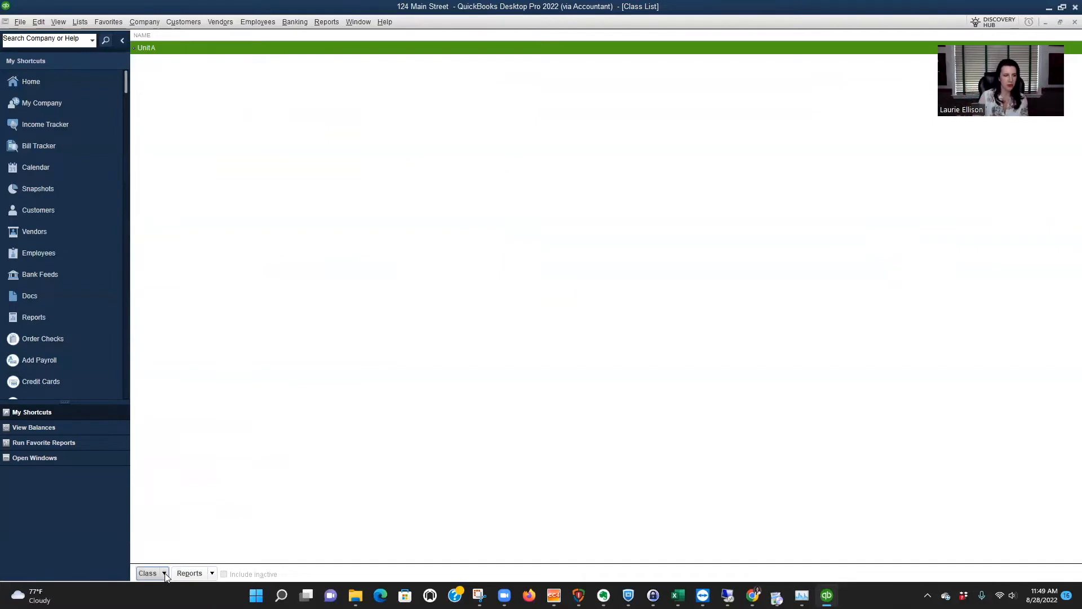
# Create a second class named Unit B and toggle the class list's name sorting.
pyautogui.click(165, 573)
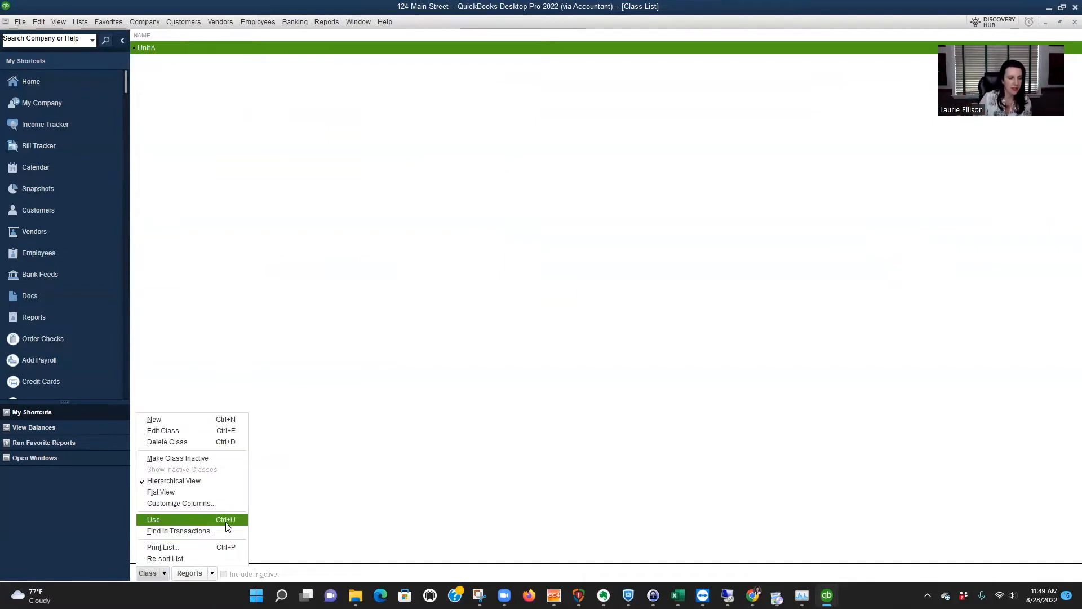
pyautogui.click(206, 417)
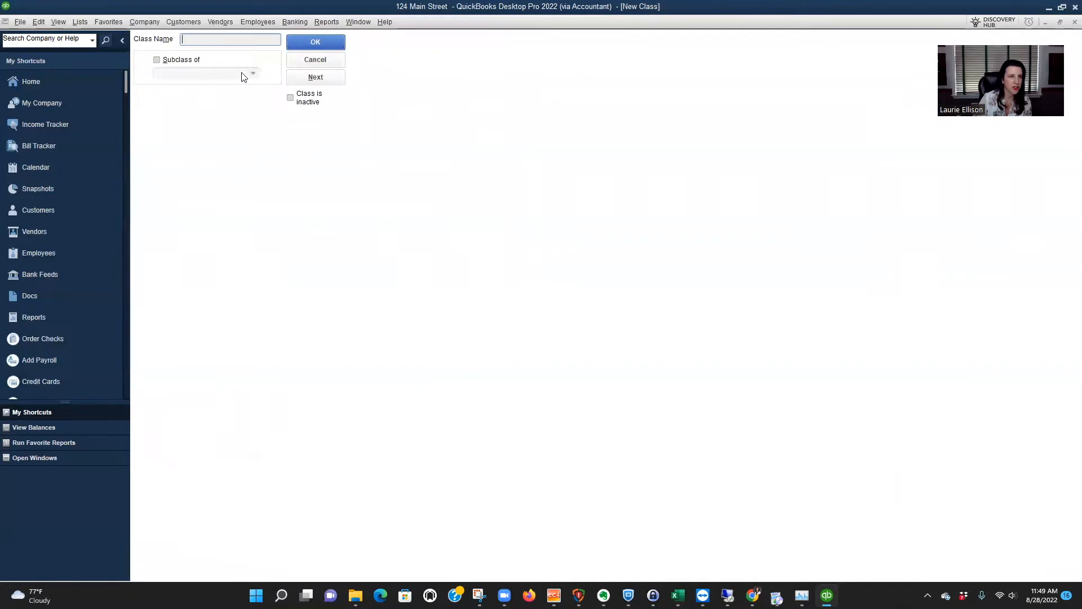
pyautogui.write('Unit B')
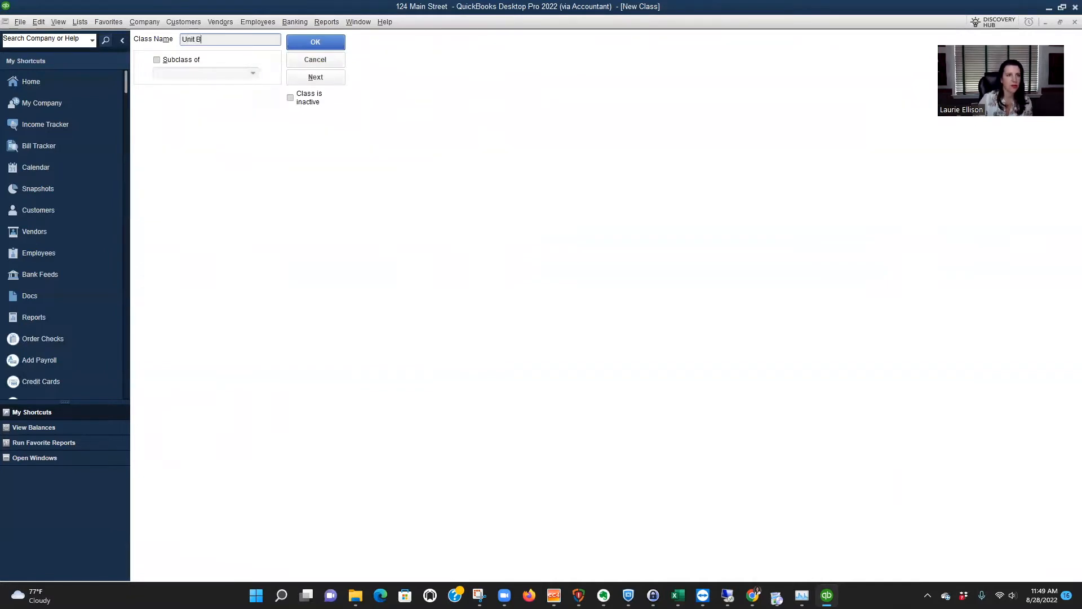
pyautogui.click(315, 44)
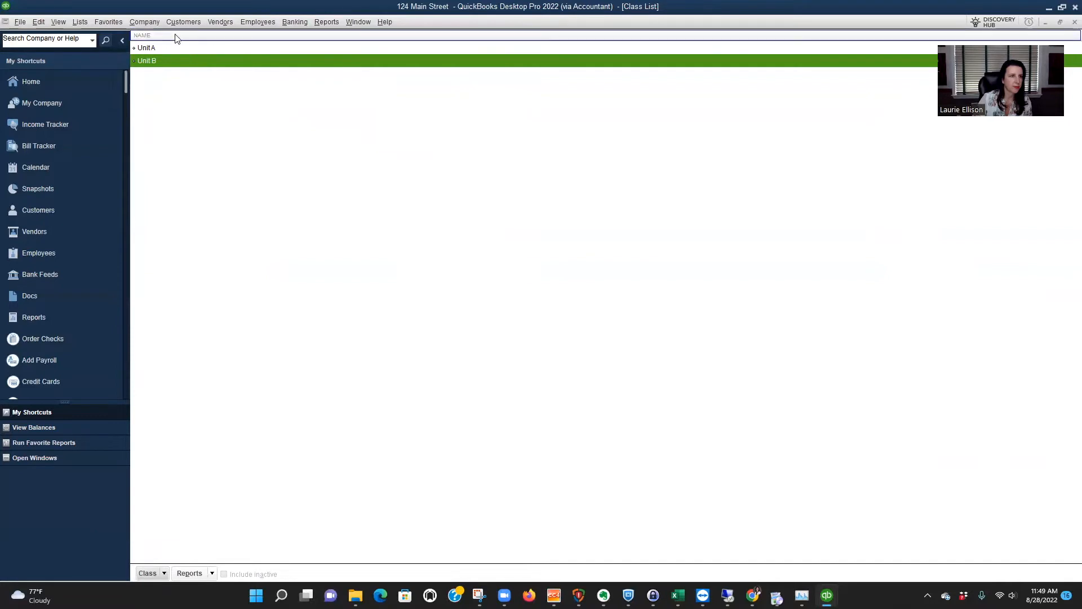
pyautogui.click(161, 35)
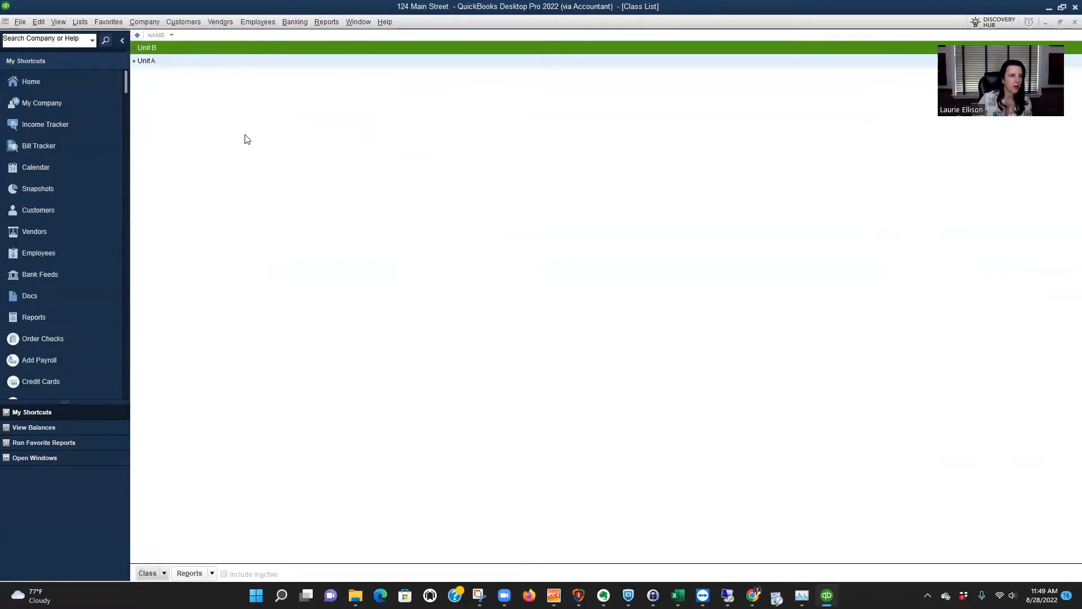
pyautogui.click(163, 34)
# Return to the chart of accounts, start a new Fixed Asset account and give it the number 10005.
pyautogui.hotkey('ctrl', 'a')
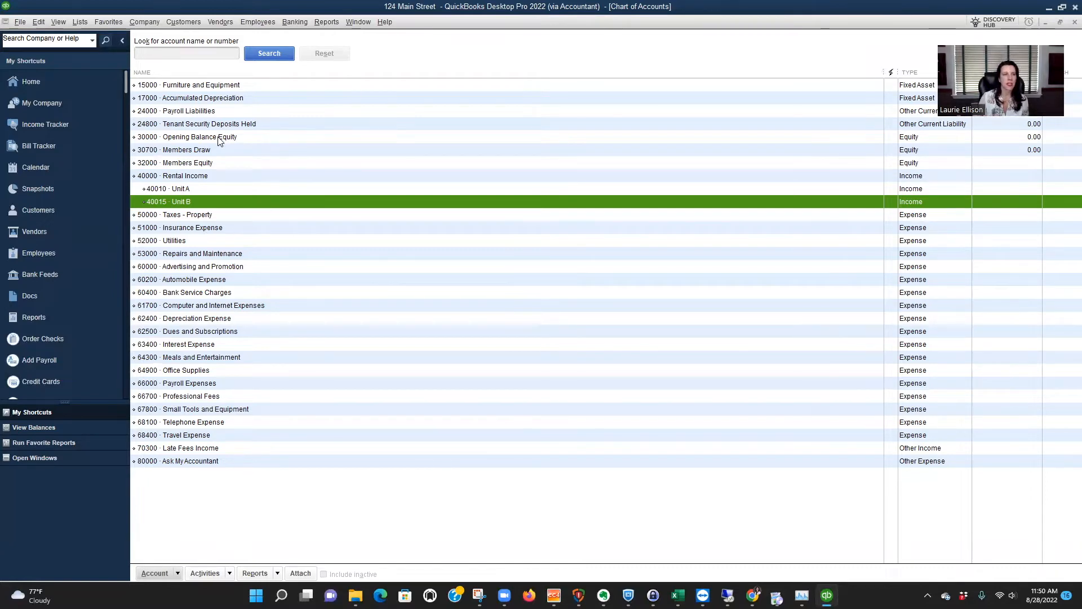
pyautogui.click(178, 574)
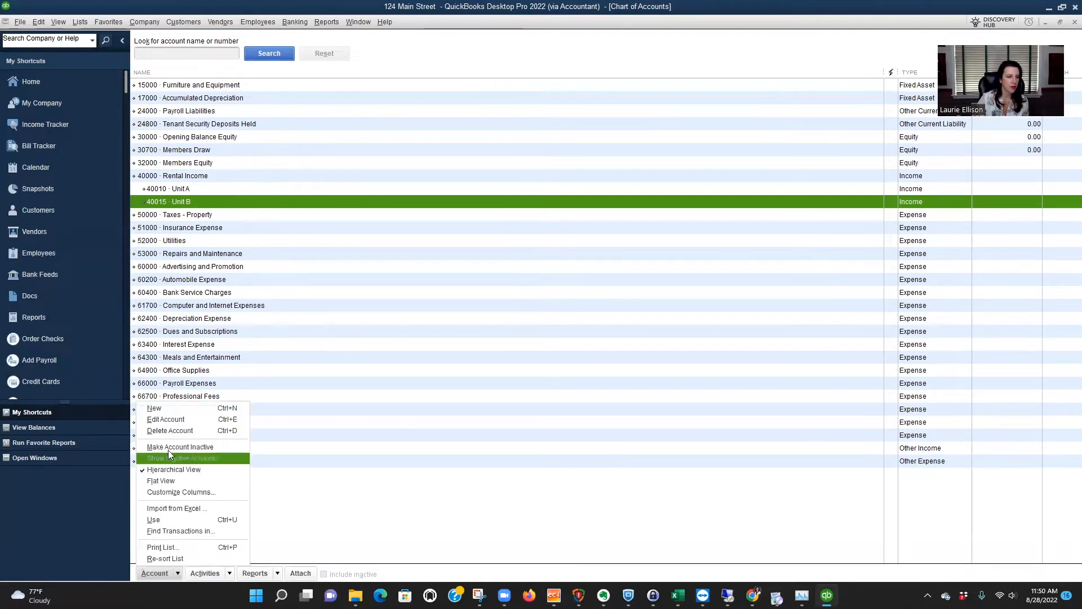
pyautogui.click(168, 407)
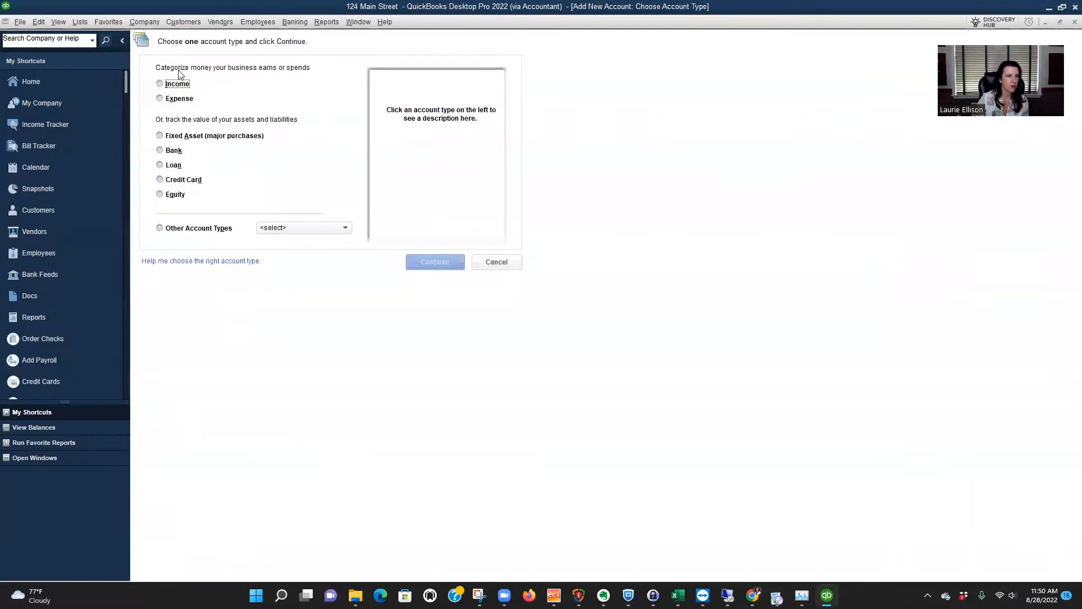
pyautogui.click(193, 136)
pyautogui.click(428, 261)
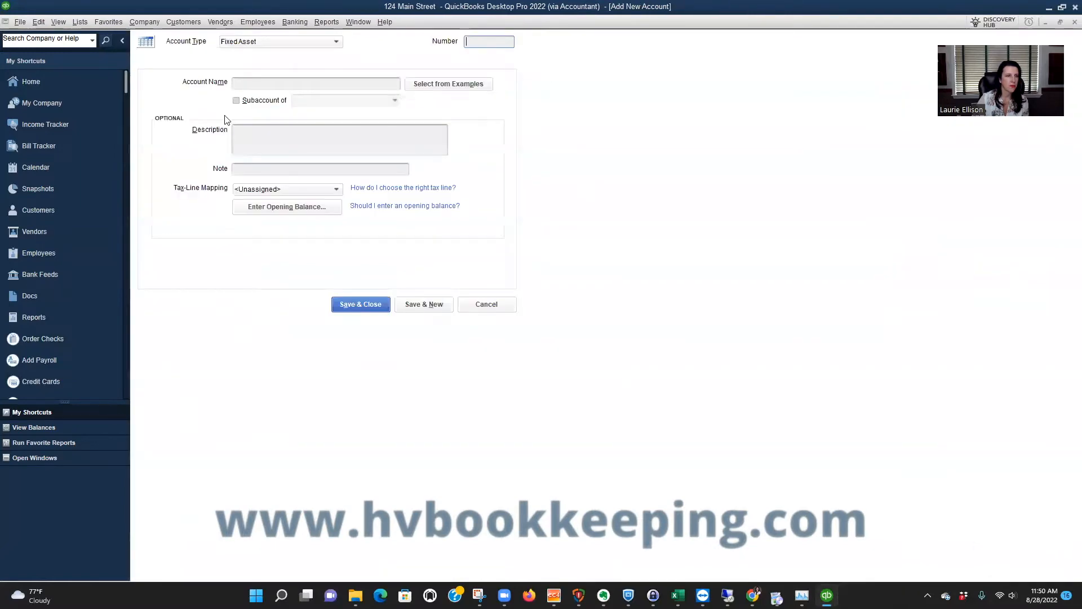
pyautogui.click(482, 40)
pyautogui.write('10005')
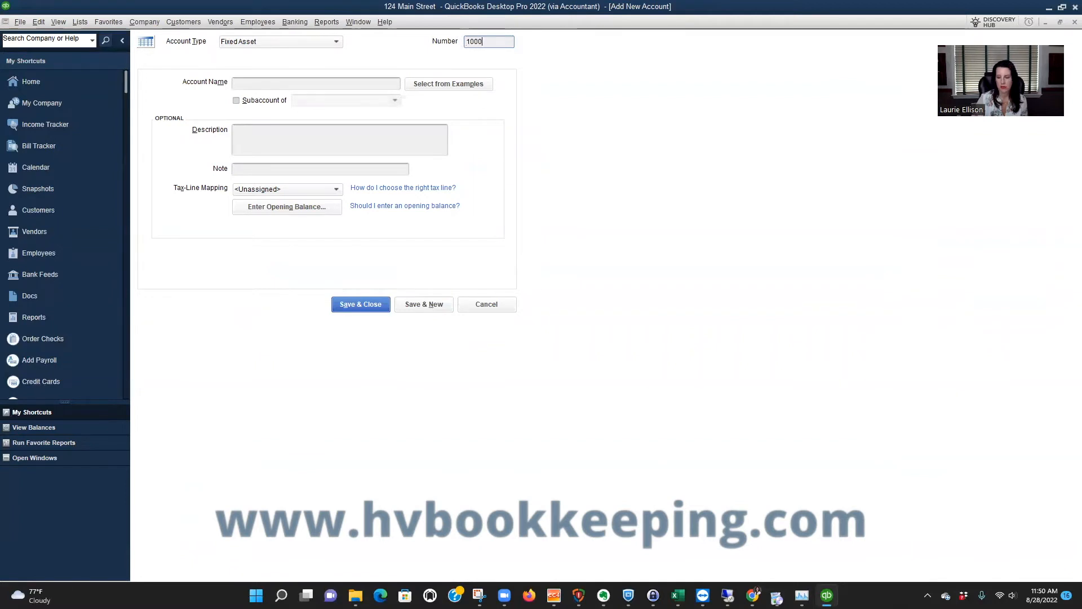
# Name the fixed asset account 123 Main Street, save it and close the form.
pyautogui.click(317, 83)
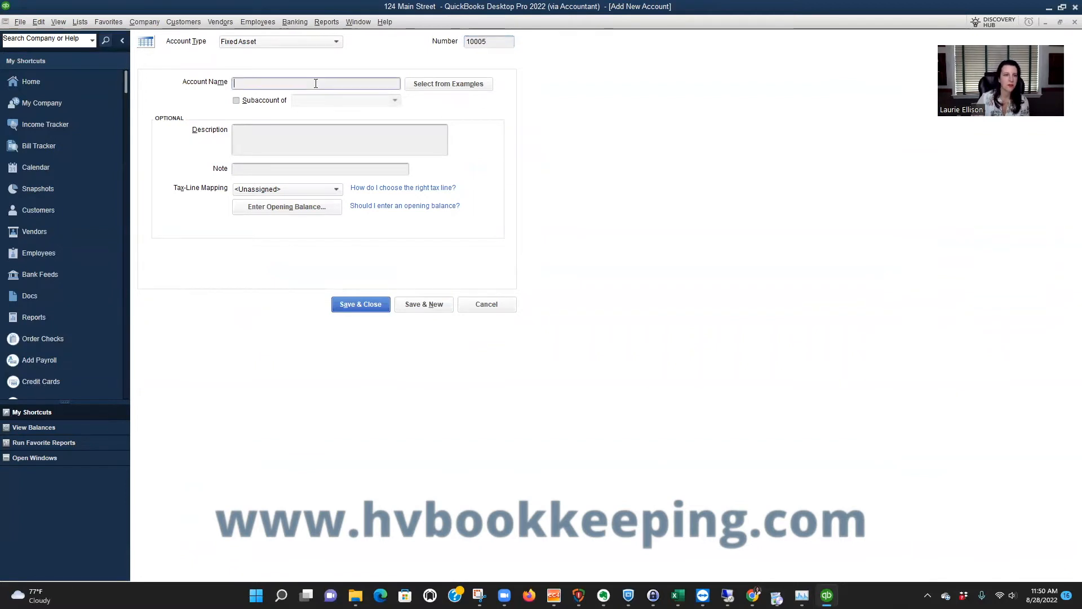
pyautogui.write('124')
pyautogui.press('BackSpace')
pyautogui.write('3 Main')
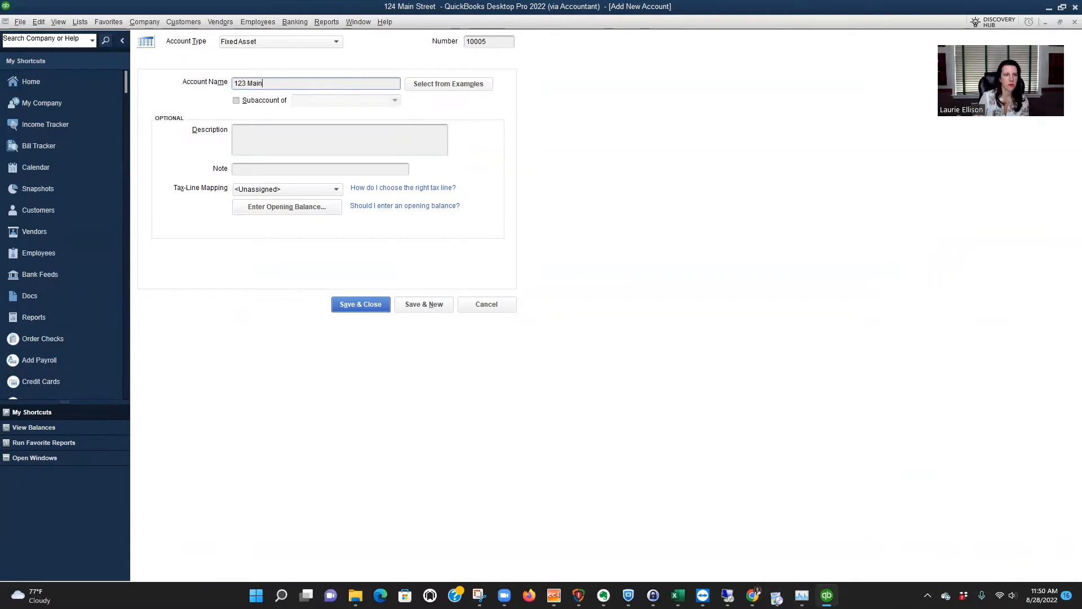
pyautogui.write(' Street')
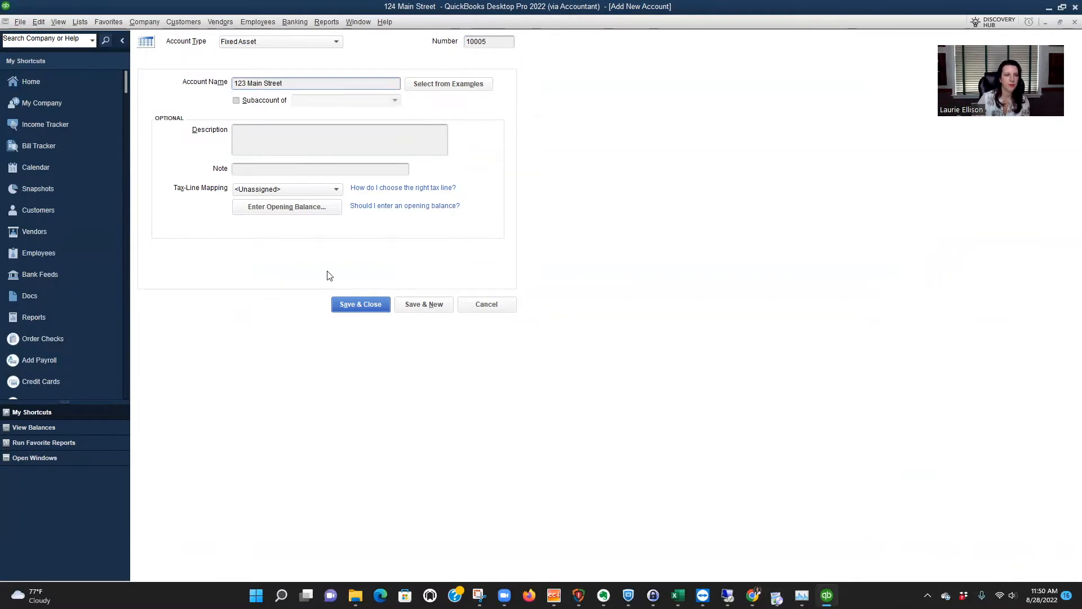
pyautogui.click(378, 308)
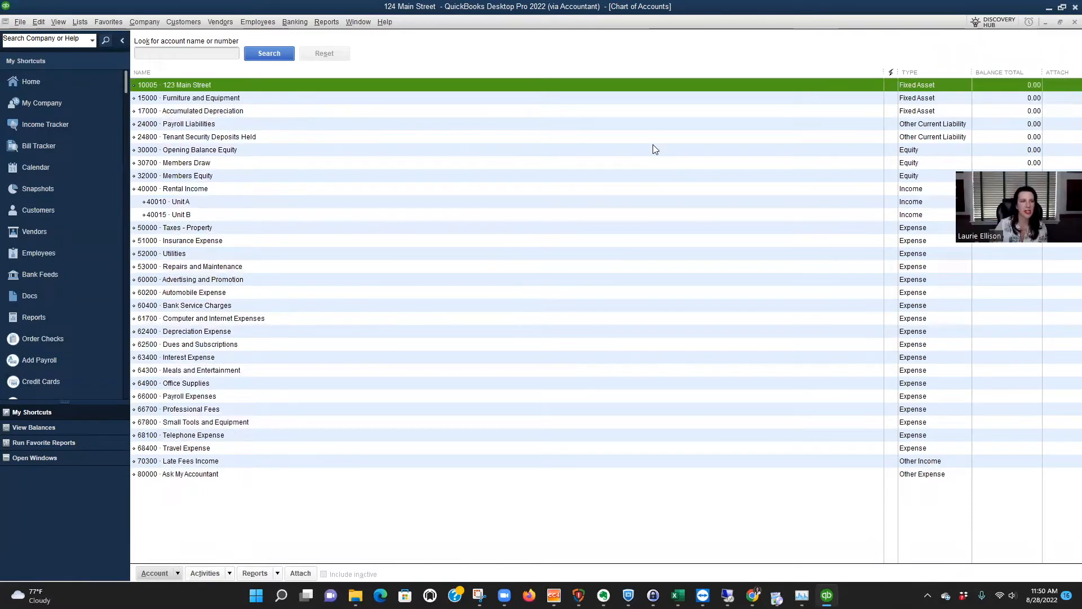
# Start a new Loan account and give it the number 20005.
pyautogui.click(177, 574)
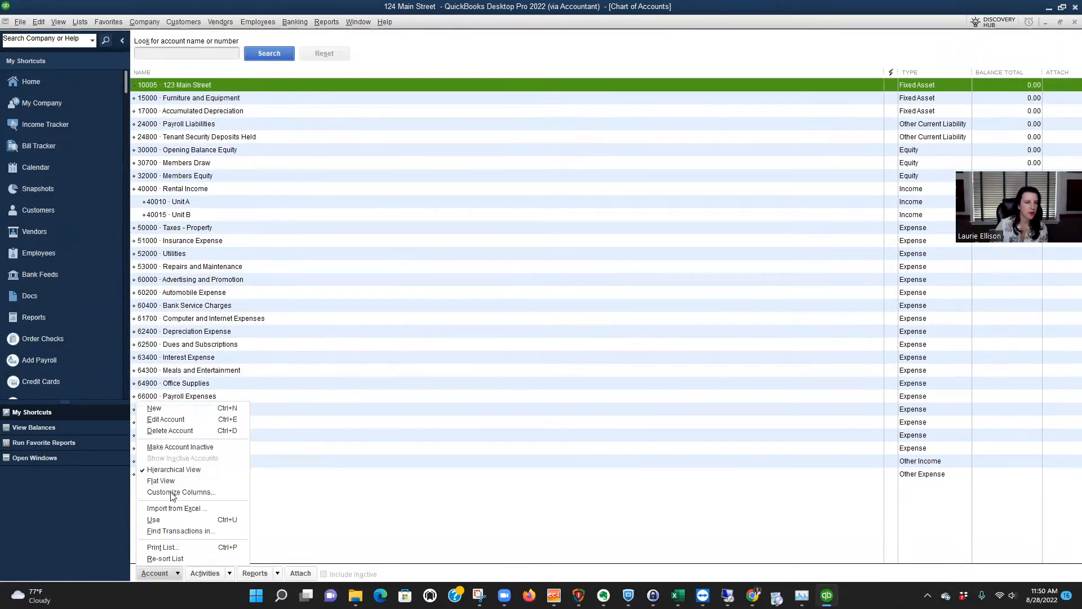
pyautogui.click(164, 408)
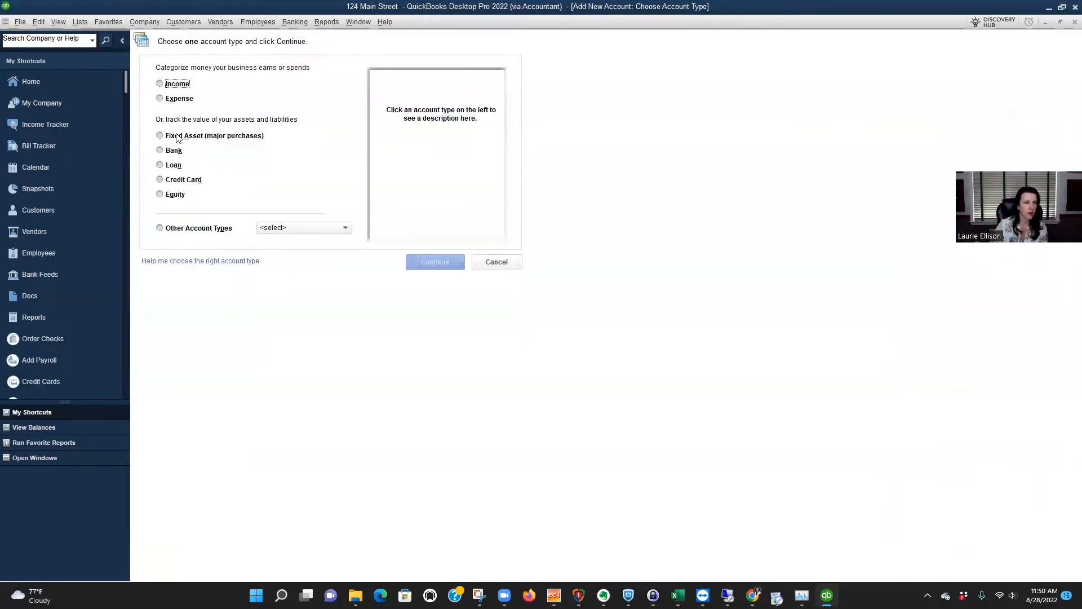
pyautogui.click(171, 165)
pyautogui.click(424, 263)
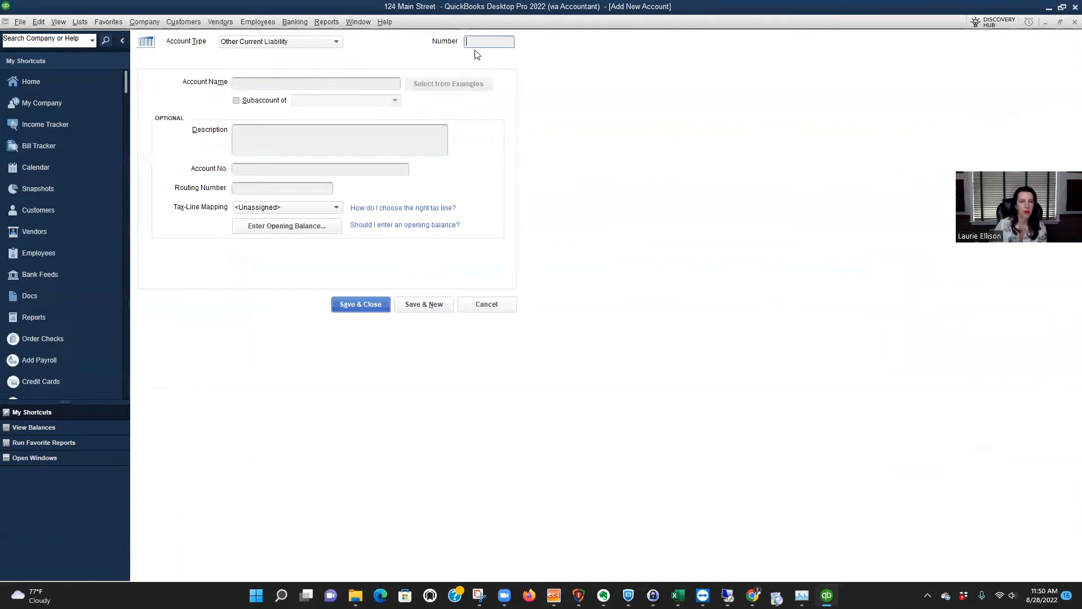
pyautogui.write('20005')
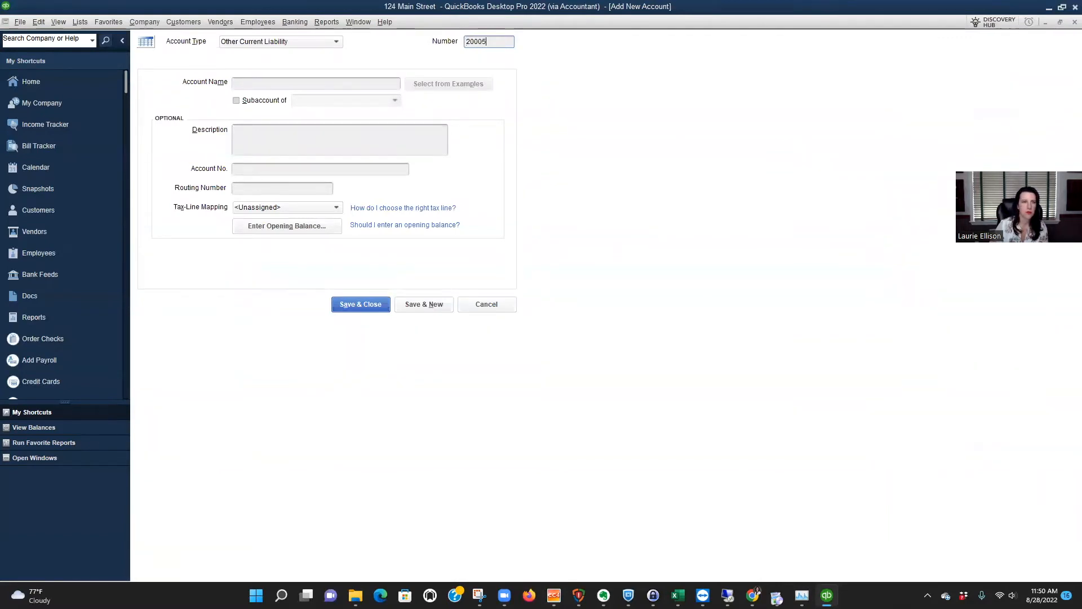
# Name the loan account M&T Mortgage - 123 Main Street, then save it and close the form.
pyautogui.click(334, 80)
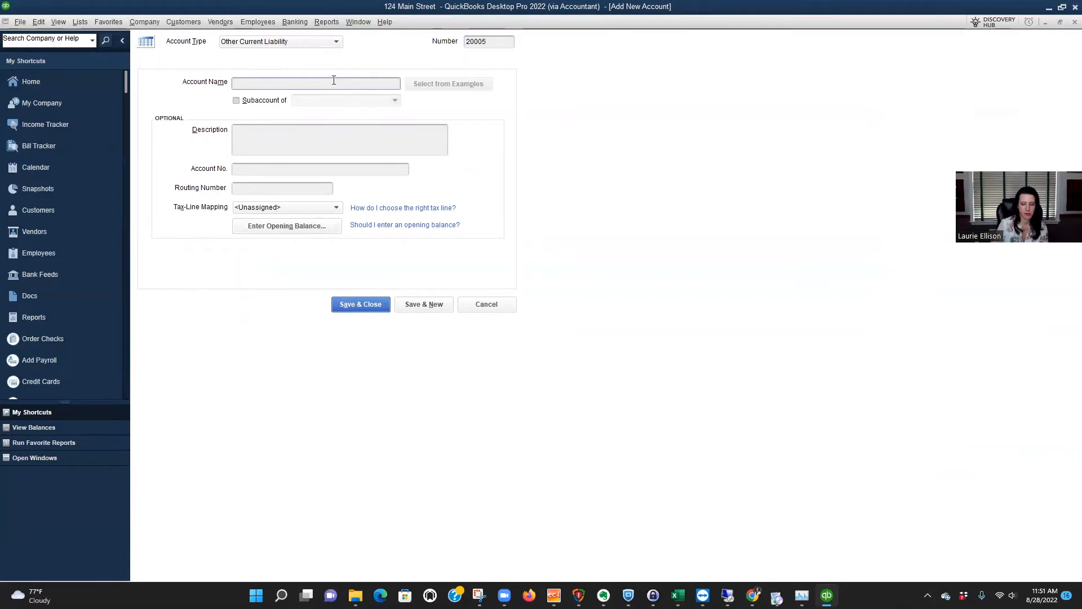
pyautogui.write('Mortgage - 123 Main Street BO')
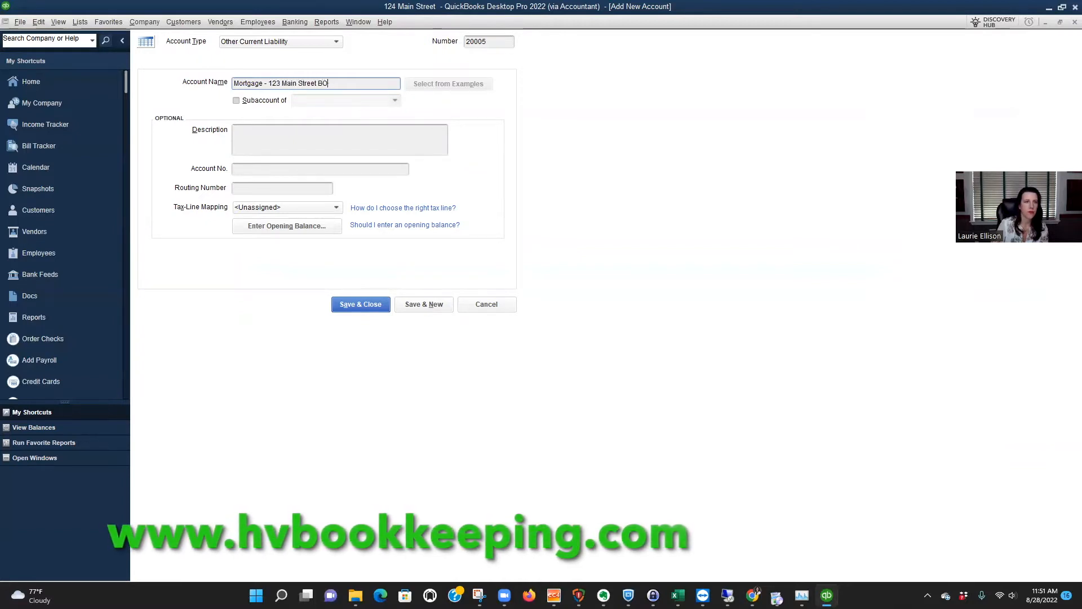
pyautogui.press('BackSpace')
pyautogui.press('BackSpace')
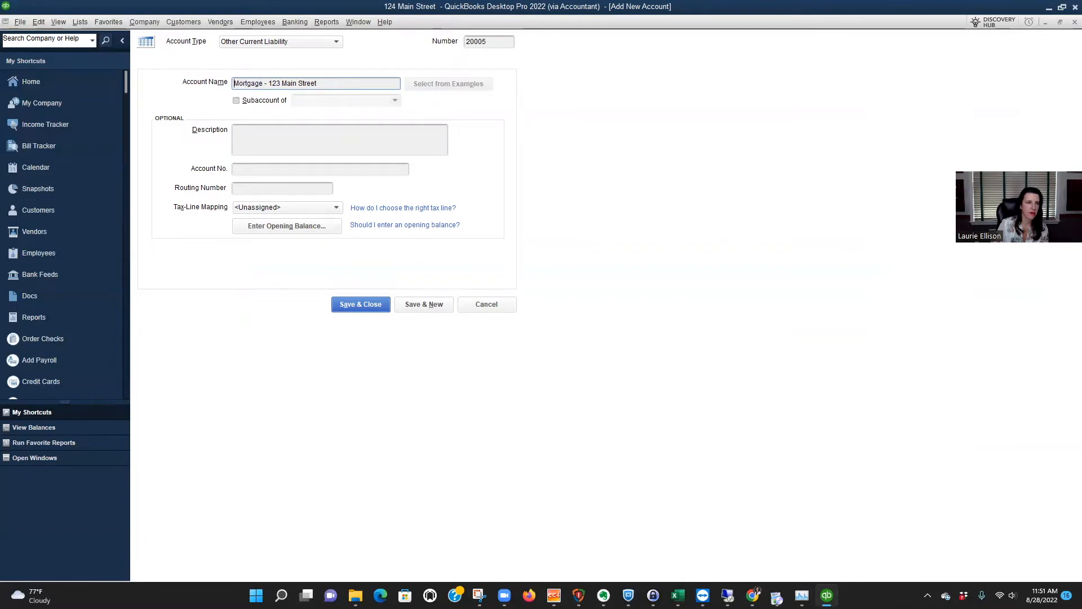
pyautogui.press('Home')
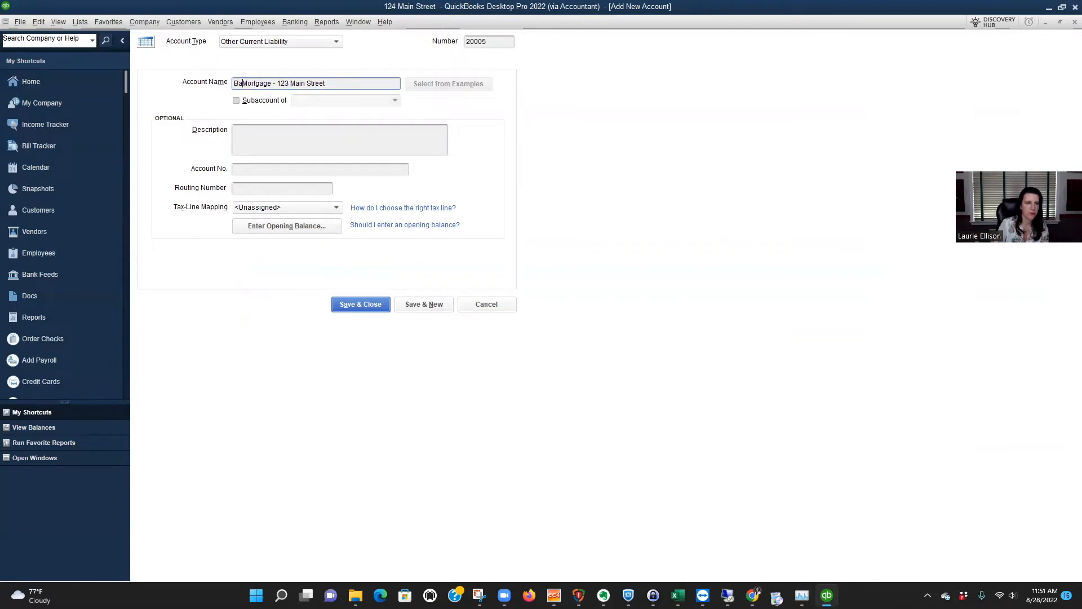
pyautogui.write('B')
pyautogui.press('BackSpace')
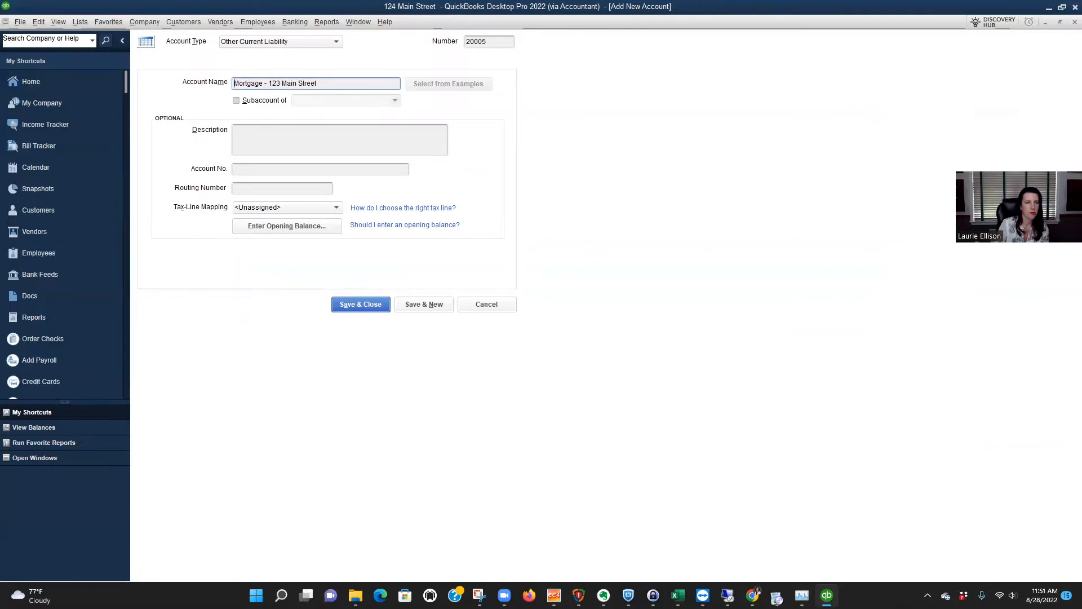
pyautogui.write('M&T')
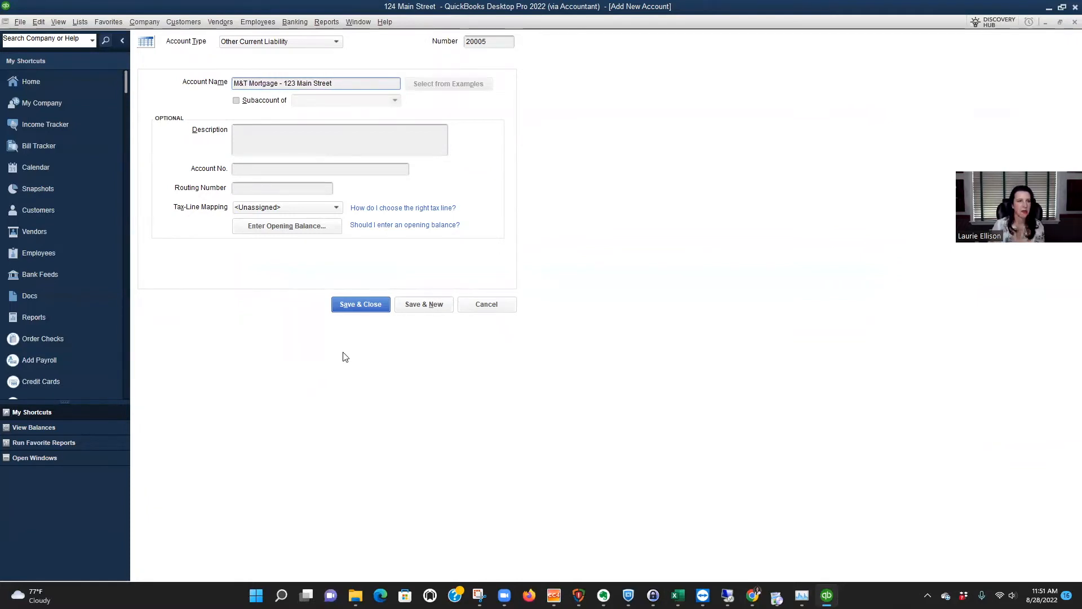
pyautogui.click(370, 304)
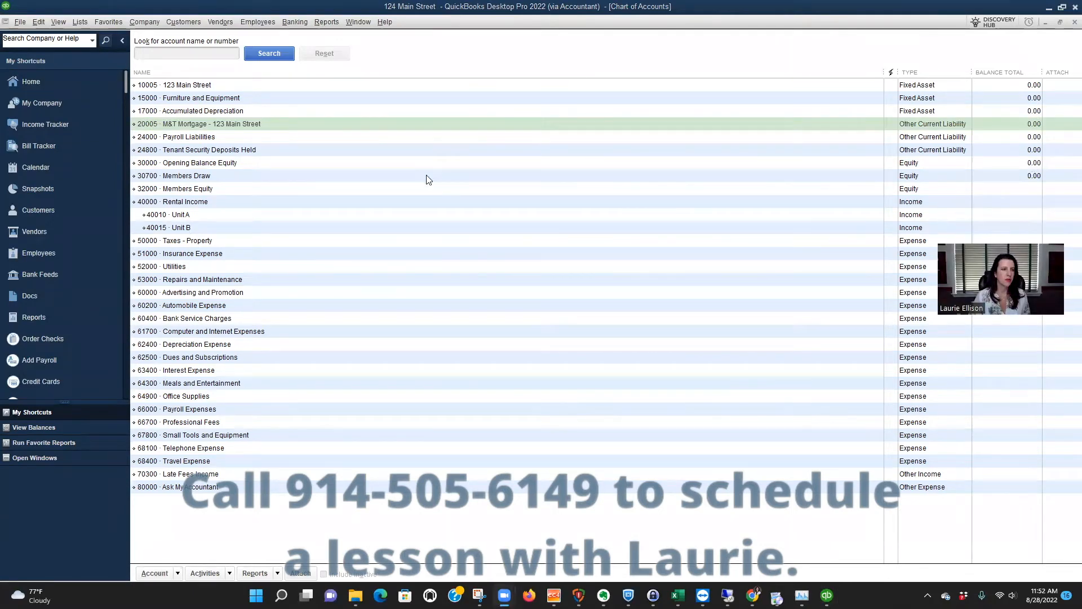
# In the register of the 123 Main Street fixed asset account, enter a transaction dated 08/01/2022 with an increase of 1,000,000.
pyautogui.doubleClick(385, 86)
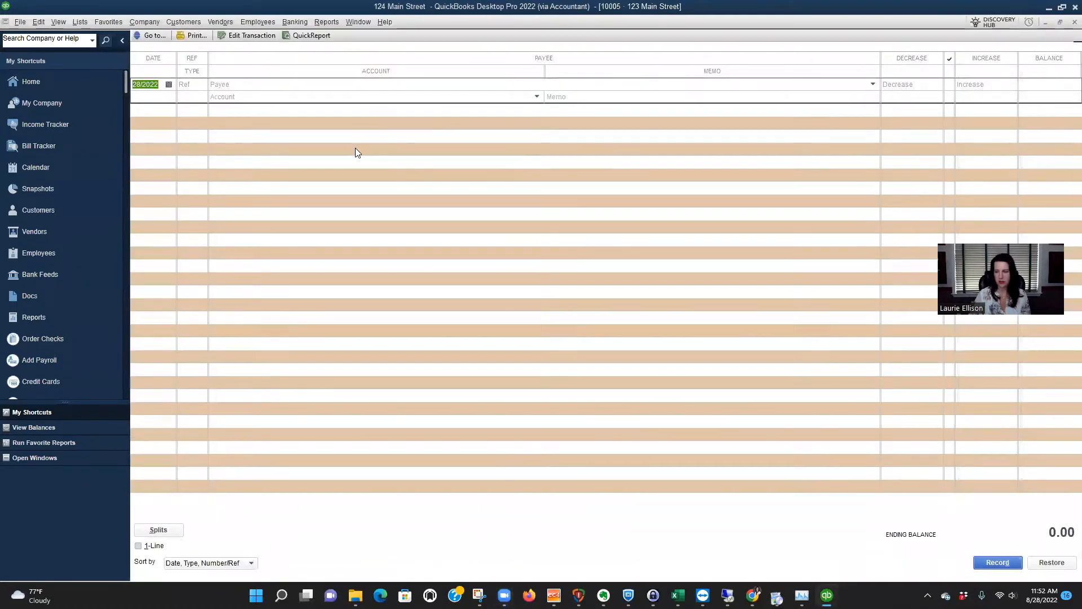
pyautogui.write('8/1/2')
pyautogui.press('Tab')
pyautogui.press('Tab')
pyautogui.press('Tab')
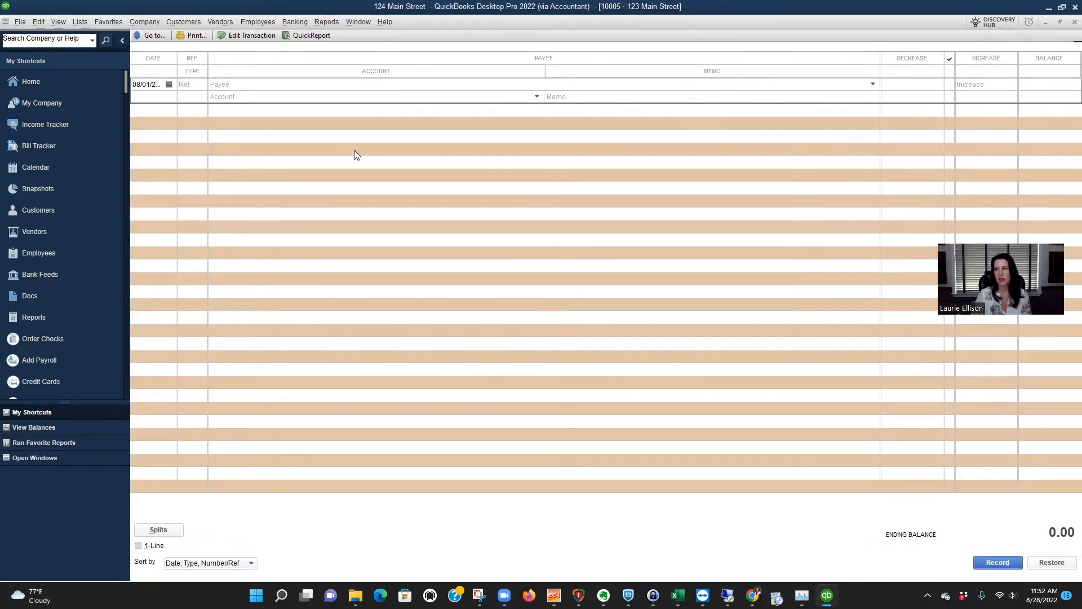
pyautogui.press('Tab')
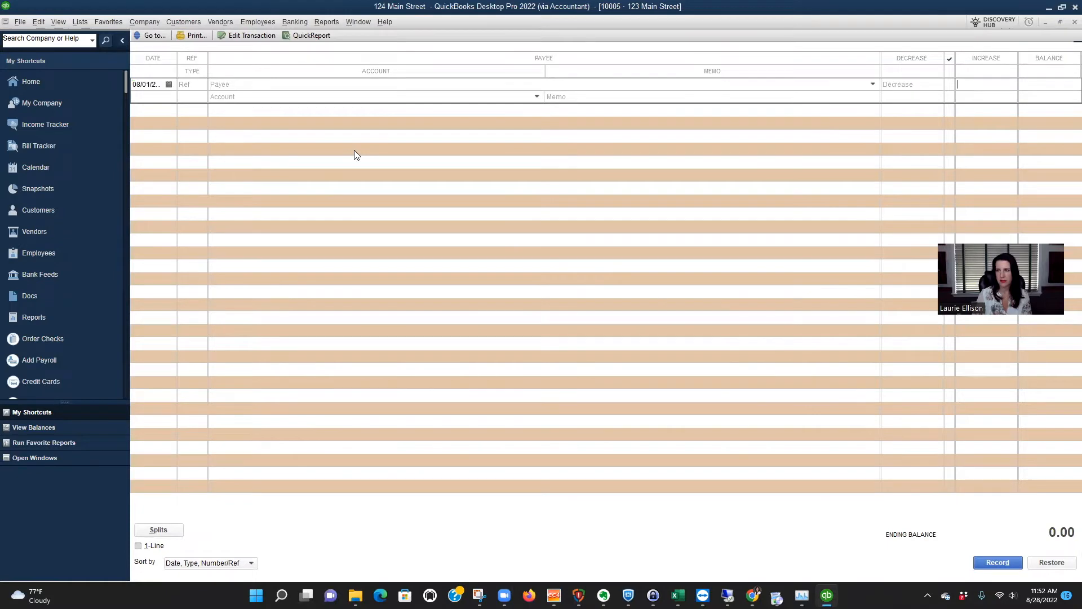
pyautogui.write('1000000')
# Assign the increase to account 20005 M&T Mortgage - 123 Main Street, record the transaction and close the register.
pyautogui.press('Tab')
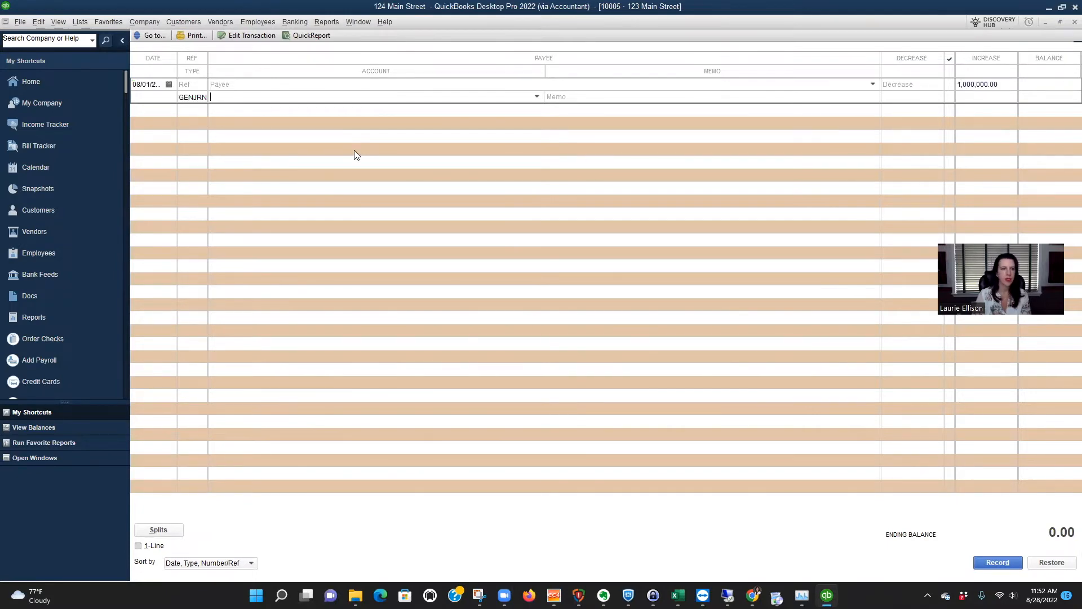
pyautogui.write('200')
pyautogui.press('Tab')
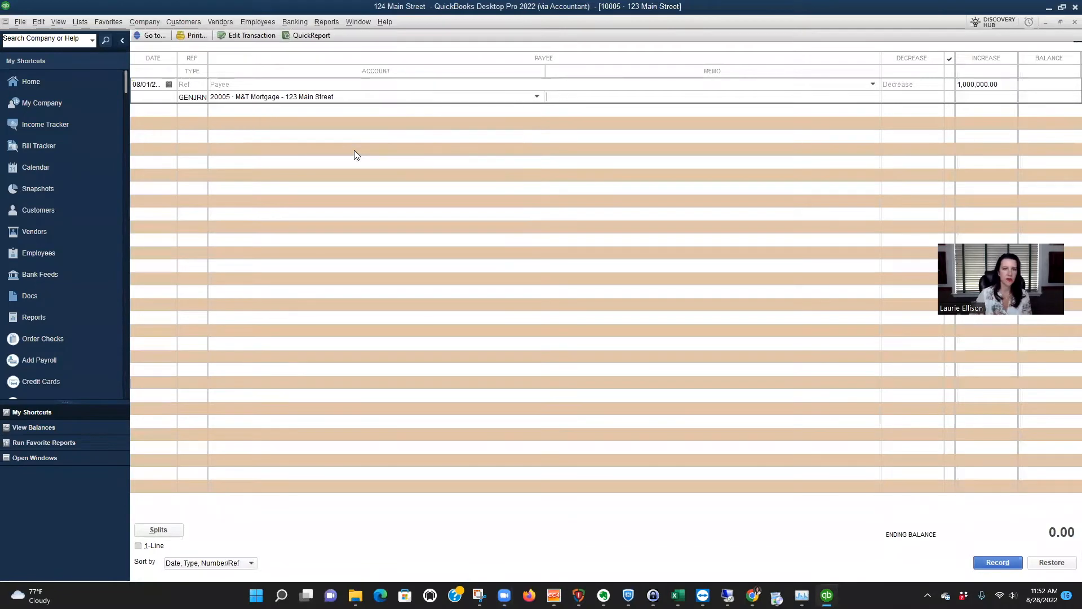
pyautogui.press('Return')
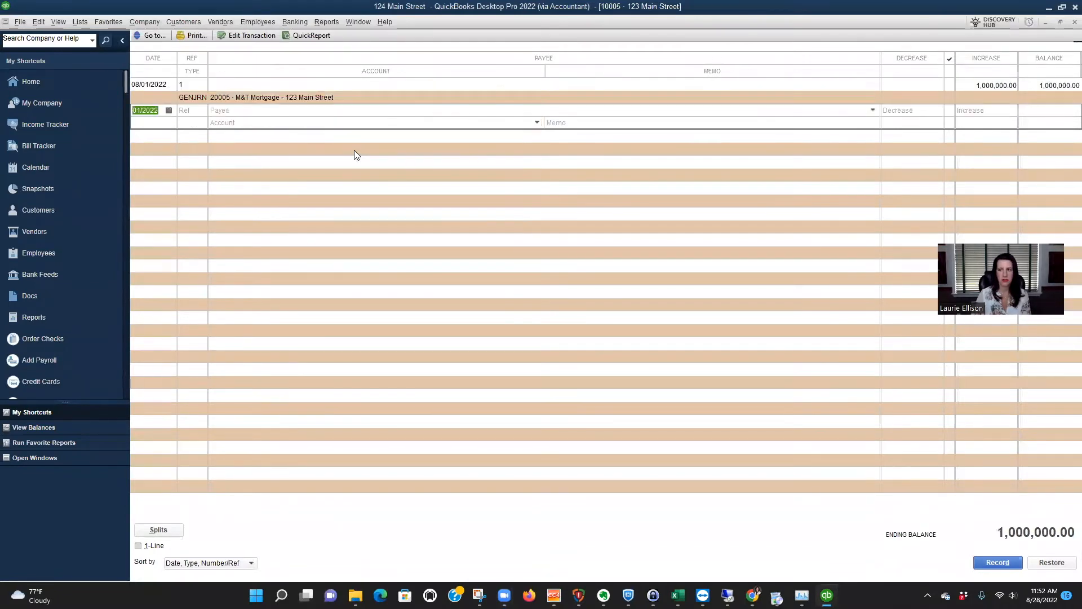
pyautogui.press('Escape')
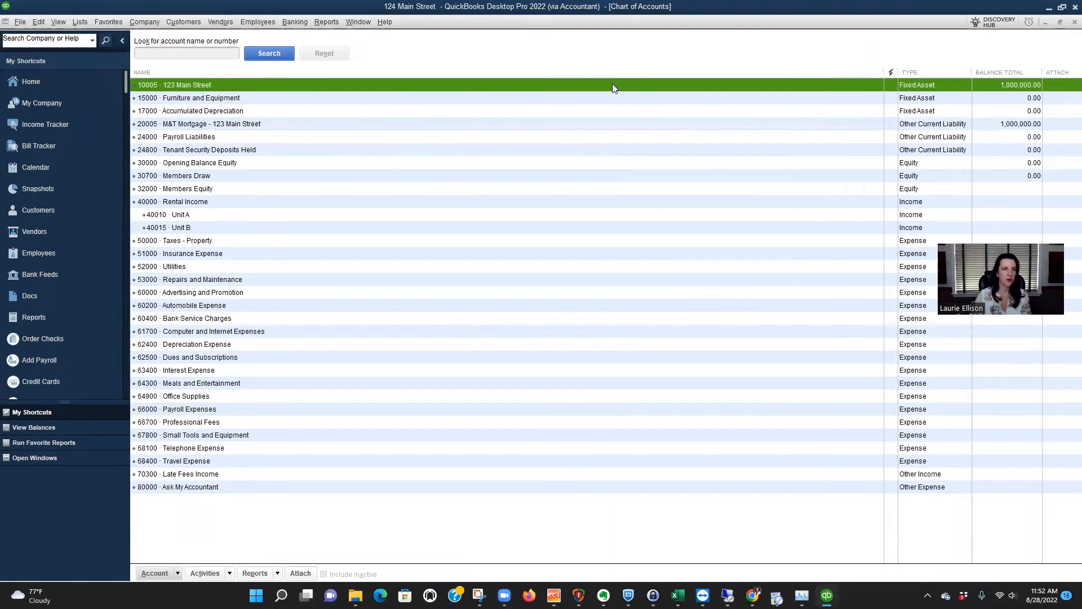
# Start a new Bank account from the chart of accounts and give it the number 100010.
pyautogui.click(177, 573)
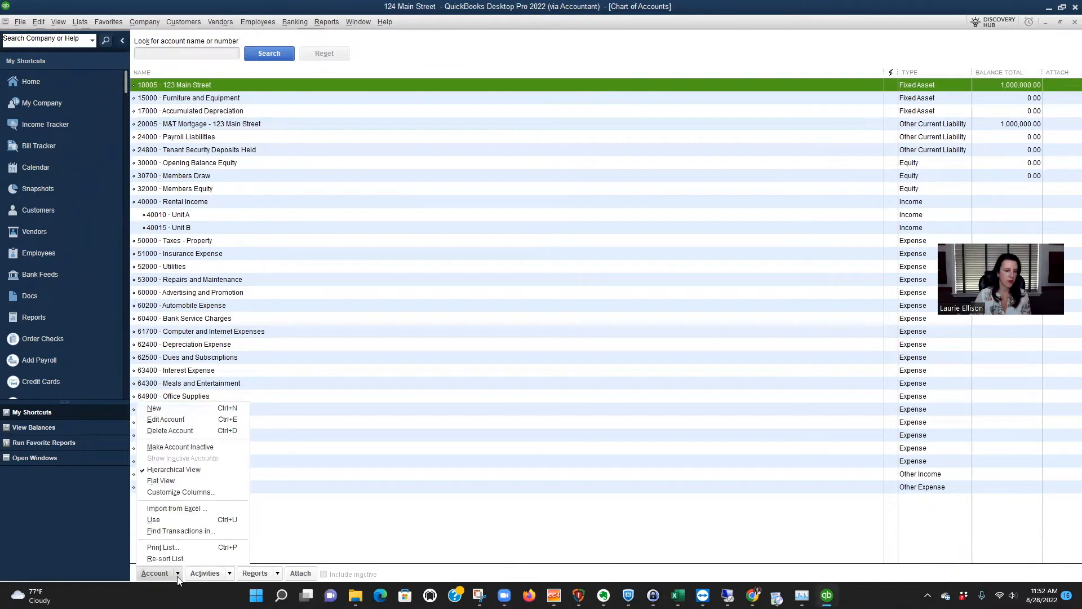
pyautogui.click(170, 415)
pyautogui.click(171, 151)
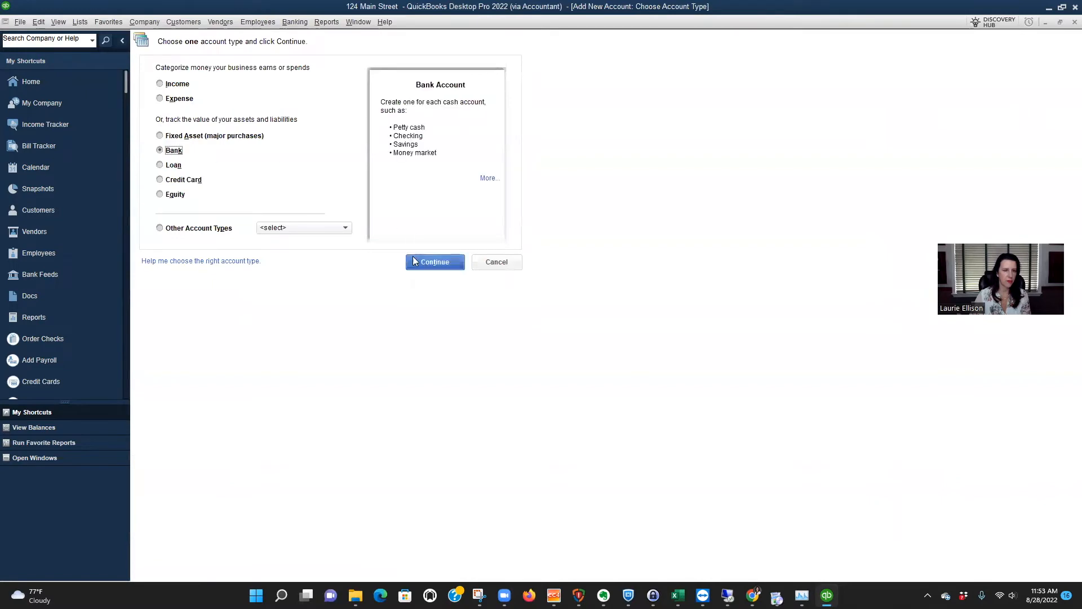
pyautogui.click(431, 264)
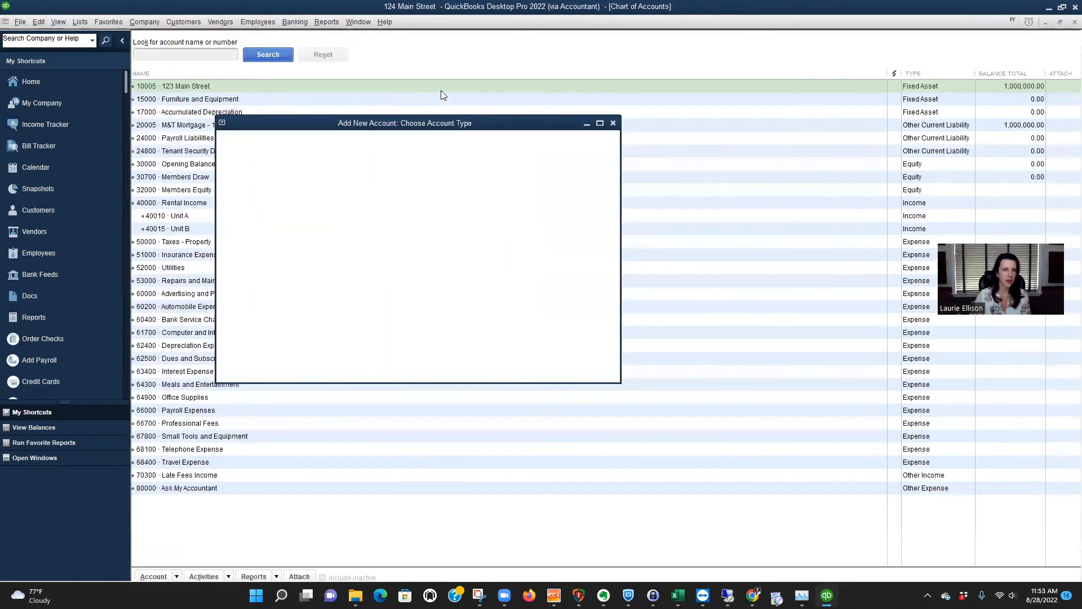
pyautogui.write('100010')
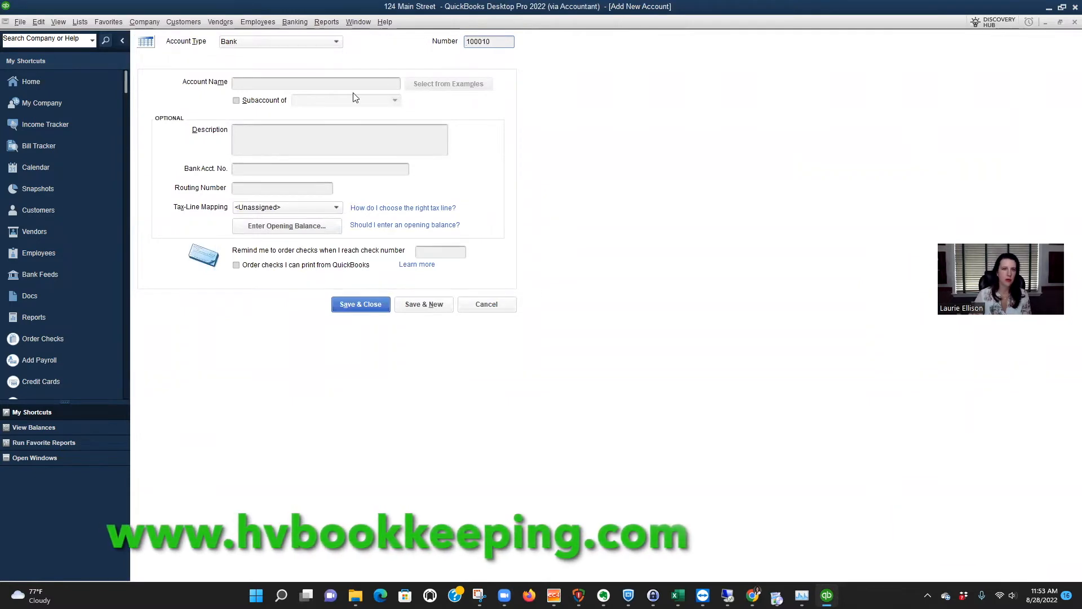
# Name the bank account Chase Checking, save it and decline the online bank feed setup.
pyautogui.click(304, 83)
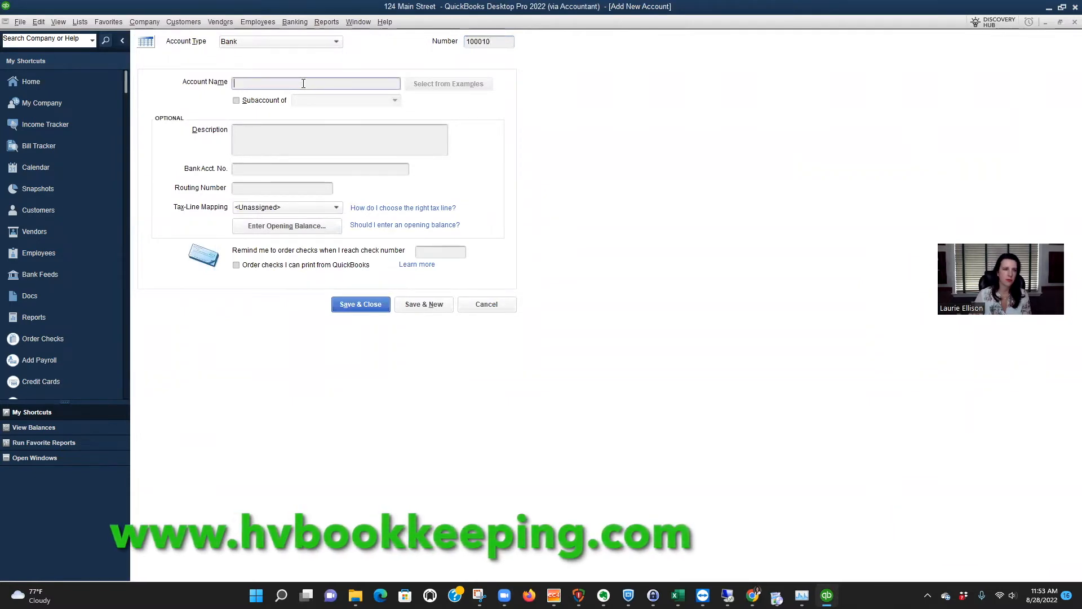
pyautogui.write('C')
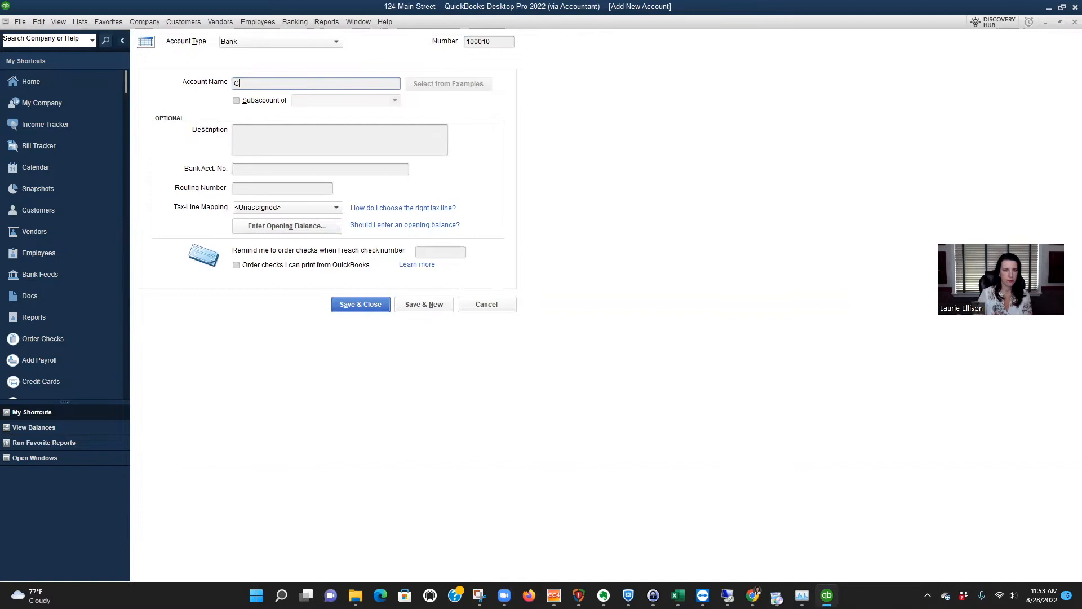
pyautogui.write('hase Checking')
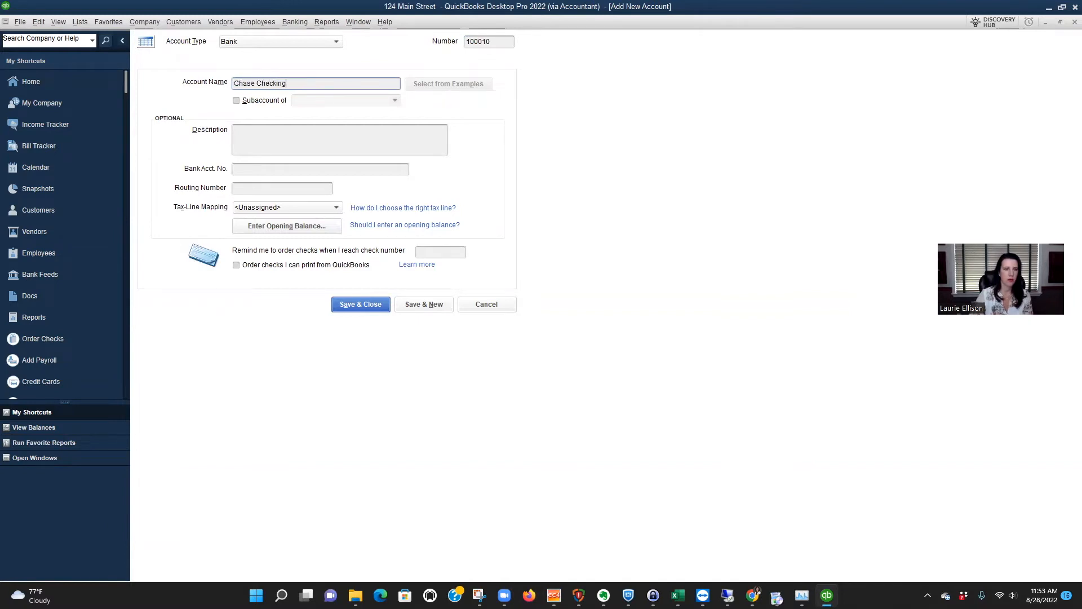
pyautogui.click(379, 304)
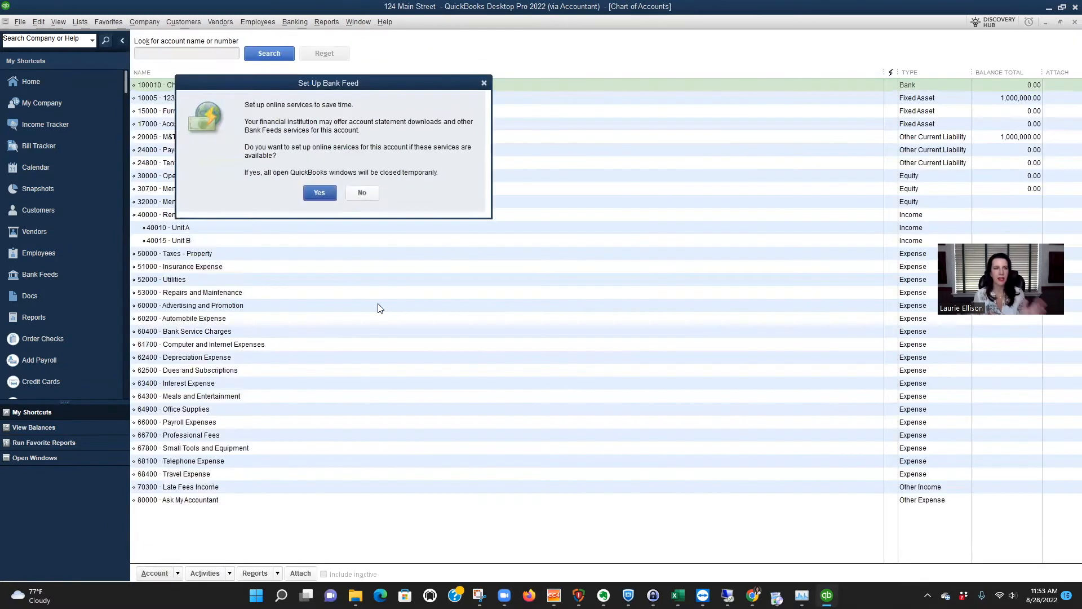
pyautogui.click(362, 192)
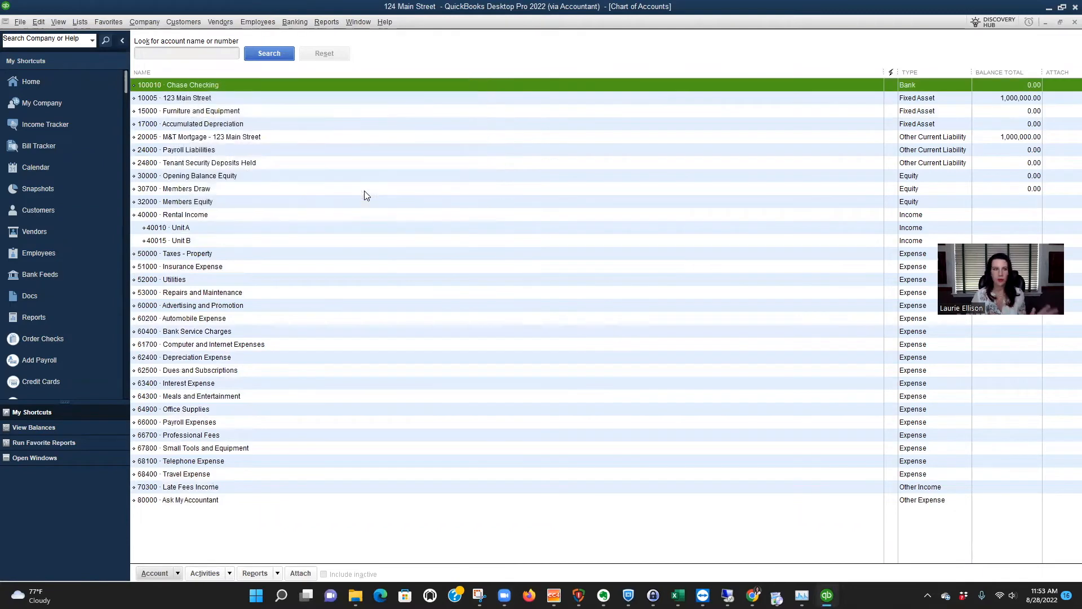
# Edit the Chase Checking account to change its number to 10010 and save it.
pyautogui.rightClick(220, 84)
pyautogui.click(258, 129)
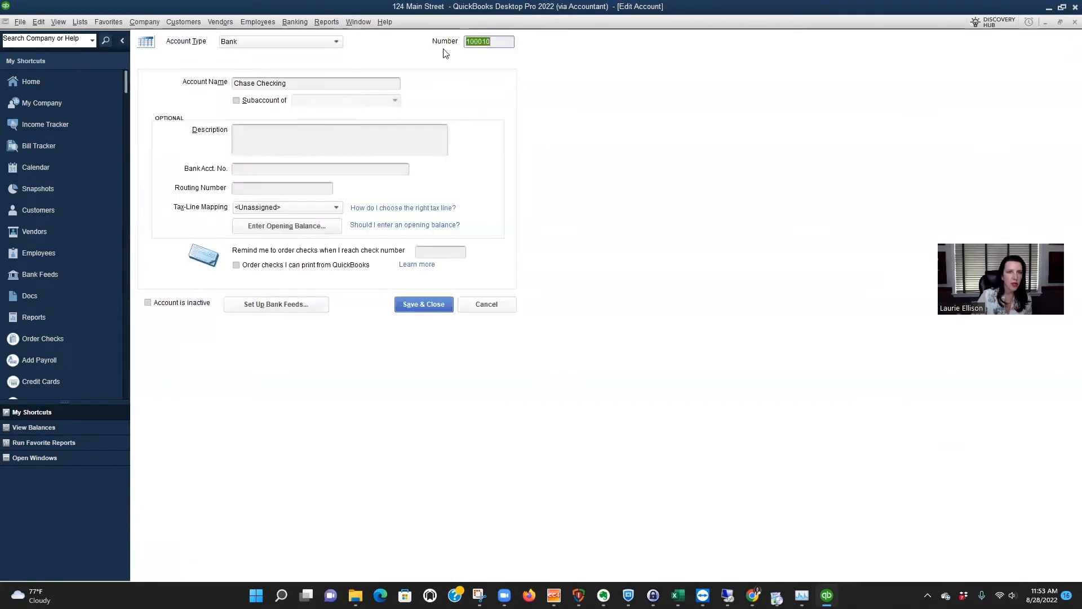
pyautogui.click(479, 41)
pyautogui.press('BackSpace')
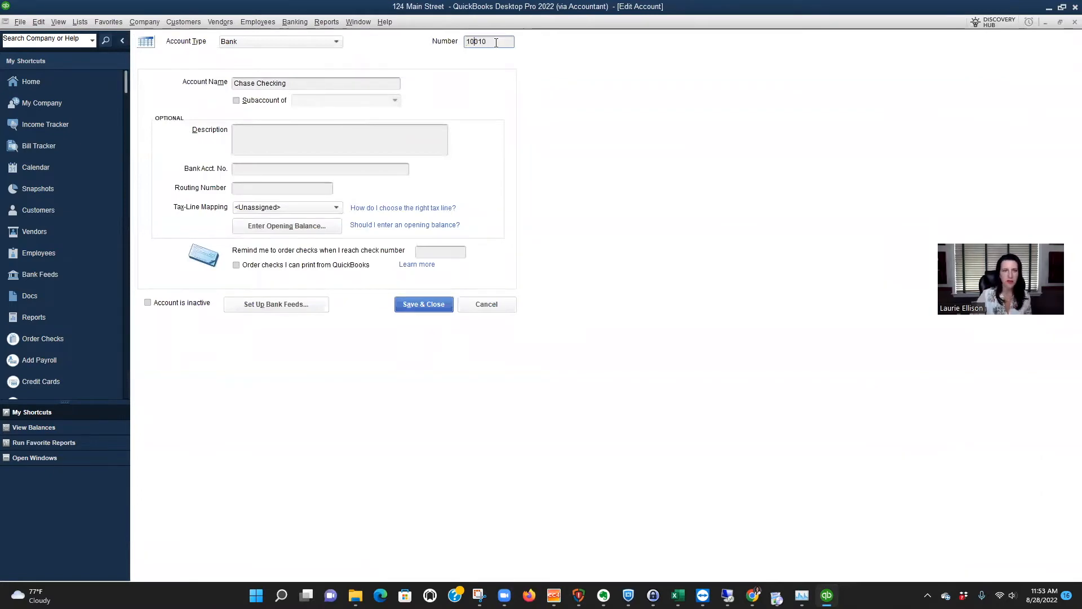
pyautogui.click(424, 303)
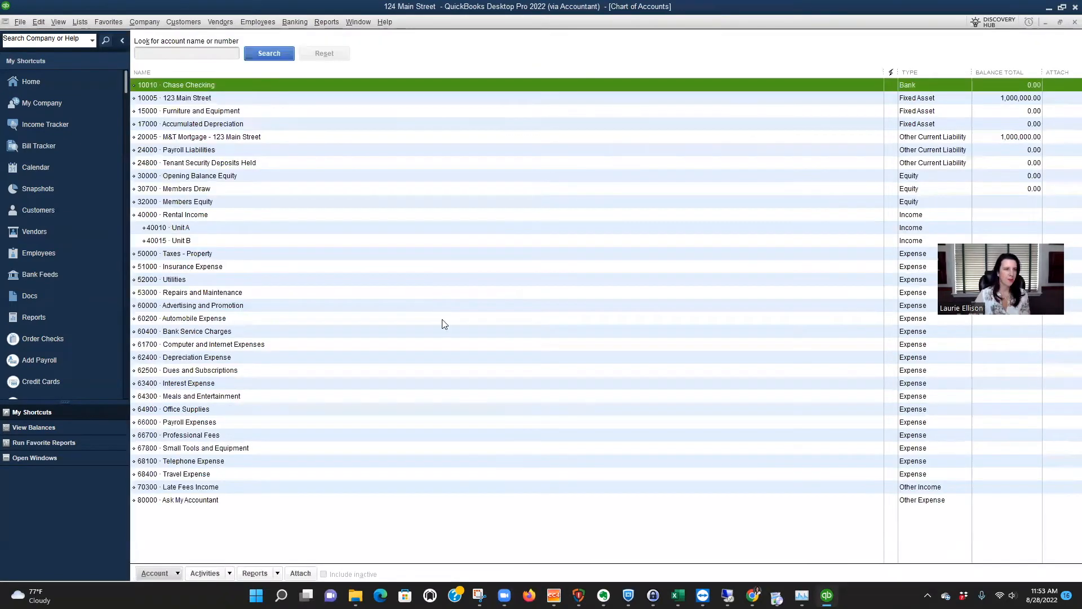
# In the Chase Checking register, enter a transaction dated 07/15/2022 with a deposit of 500,000.
pyautogui.doubleClick(360, 85)
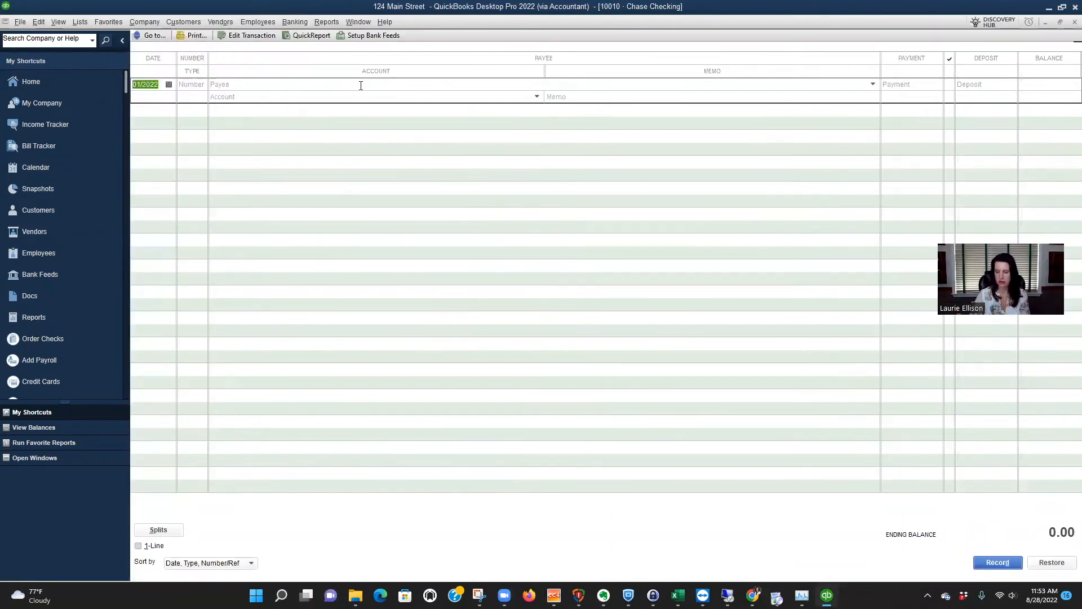
pyautogui.write('7/')
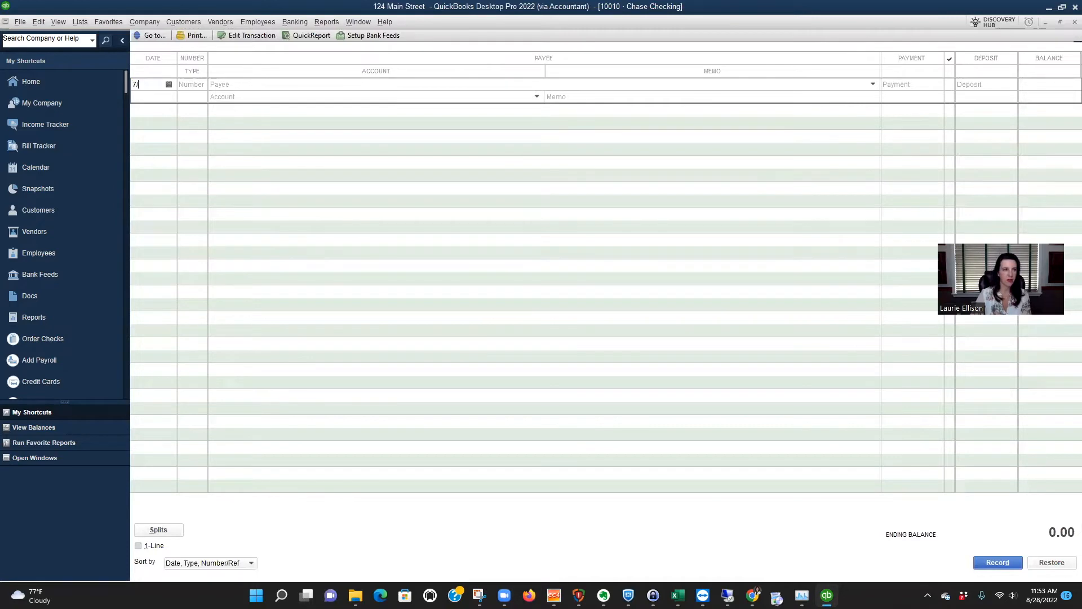
pyautogui.write('15/22')
pyautogui.press('Tab')
pyautogui.press('Tab')
pyautogui.press('Tab')
pyautogui.press('Tab')
pyautogui.press('Tab')
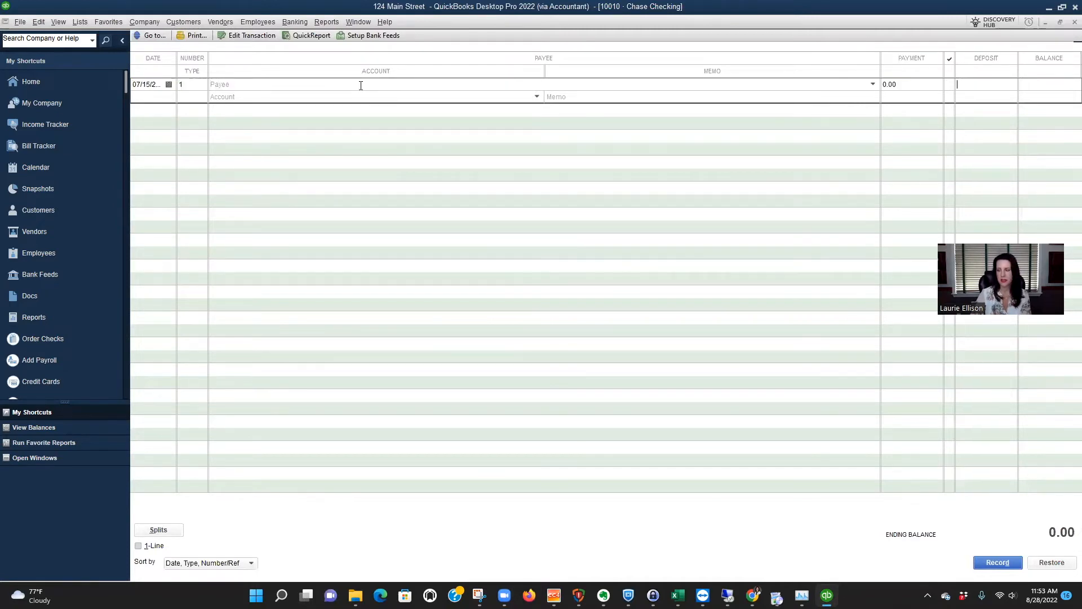
pyautogui.write('500,000')
pyautogui.press('Tab')
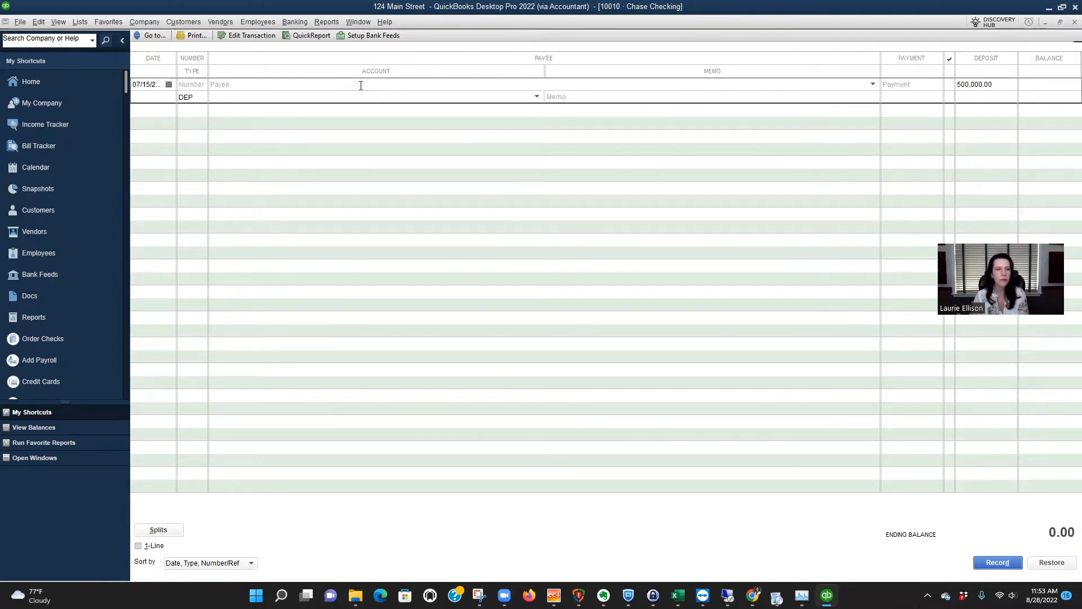
# Assign the deposit to account 32000 Members Equity and record it, accepting the posting to retained earnings.
pyautogui.write('Members Draw')
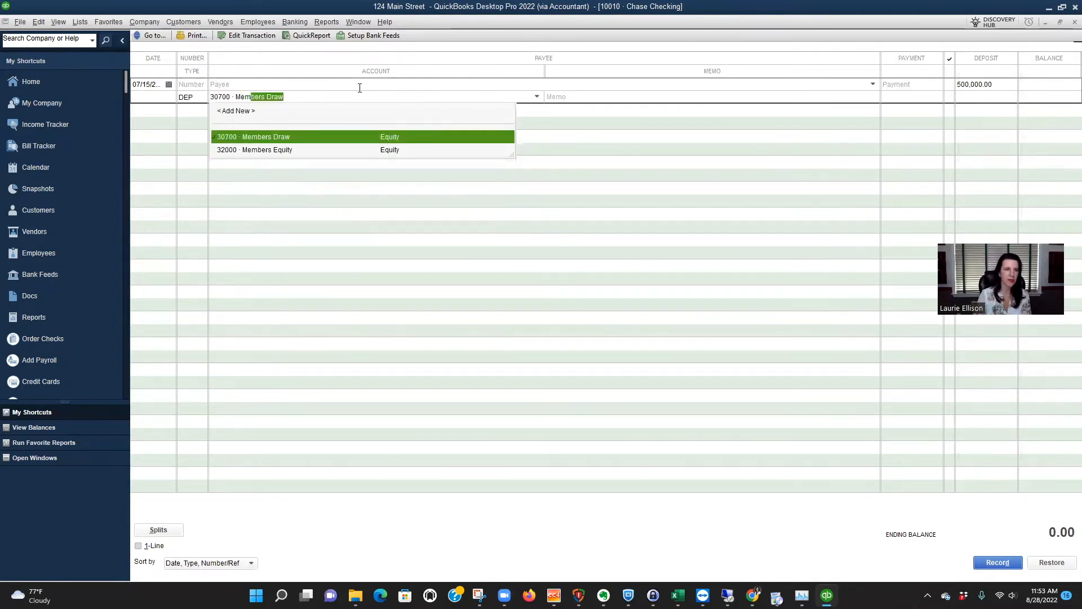
pyautogui.click(291, 150)
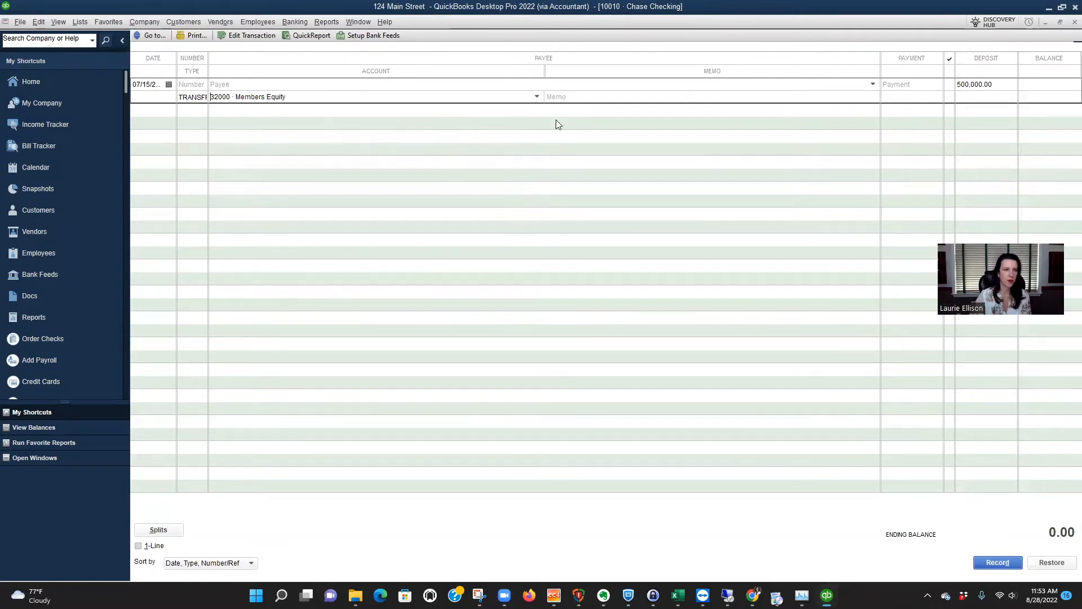
pyautogui.click(569, 98)
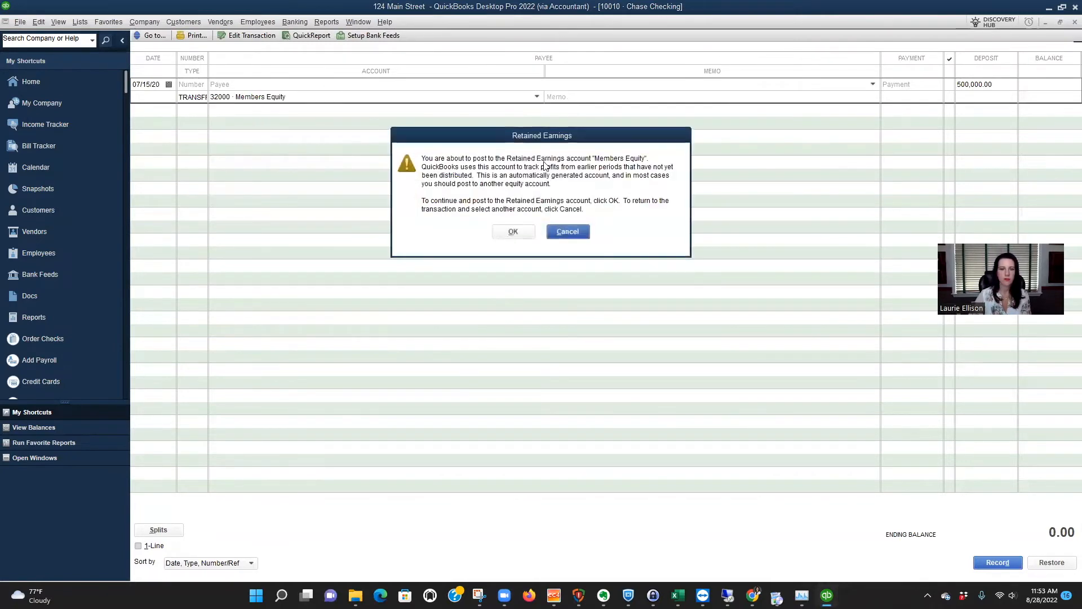
pyautogui.click(513, 231)
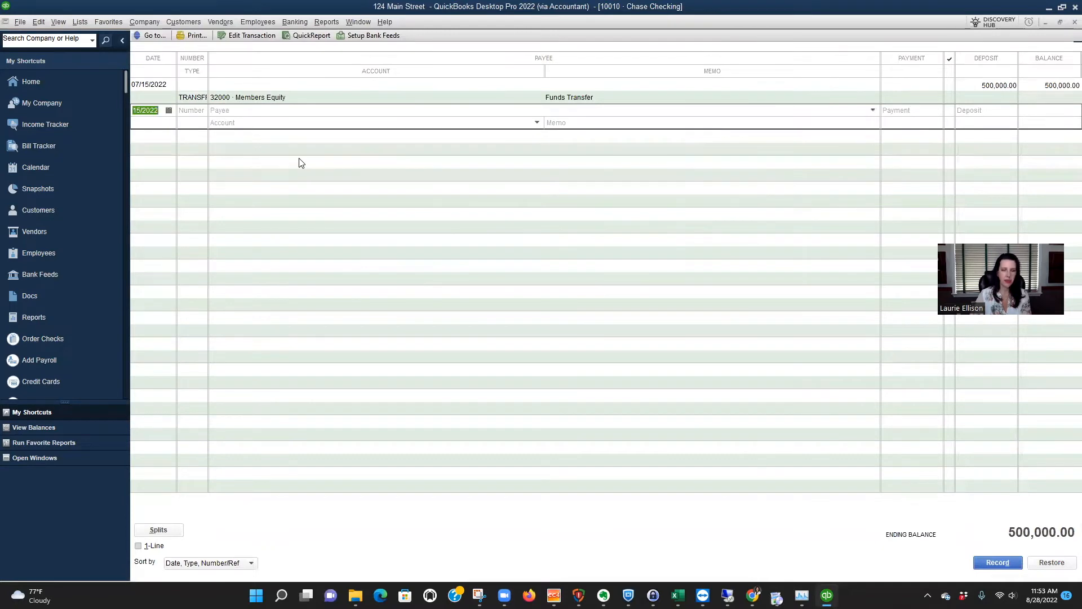
# Enter a Chase Checking register payment of 450,000 dated 08/01/2022 to Seller, quick-adding Seller as a vendor.
pyautogui.write('8/1/22')
pyautogui.press('Tab')
pyautogui.press('Tab')
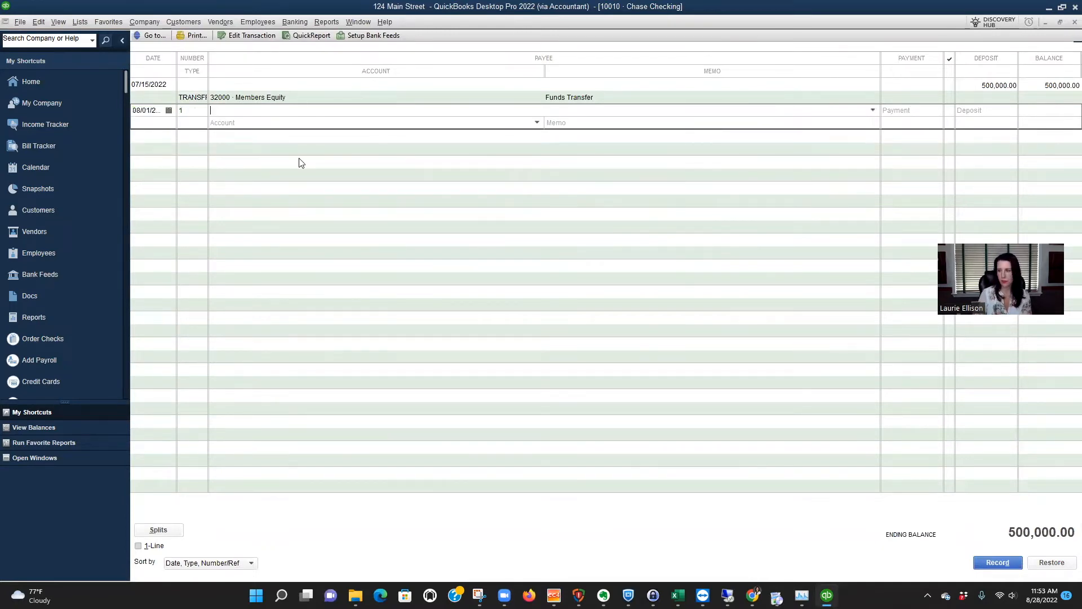
pyautogui.write('Seller')
pyautogui.press('Tab')
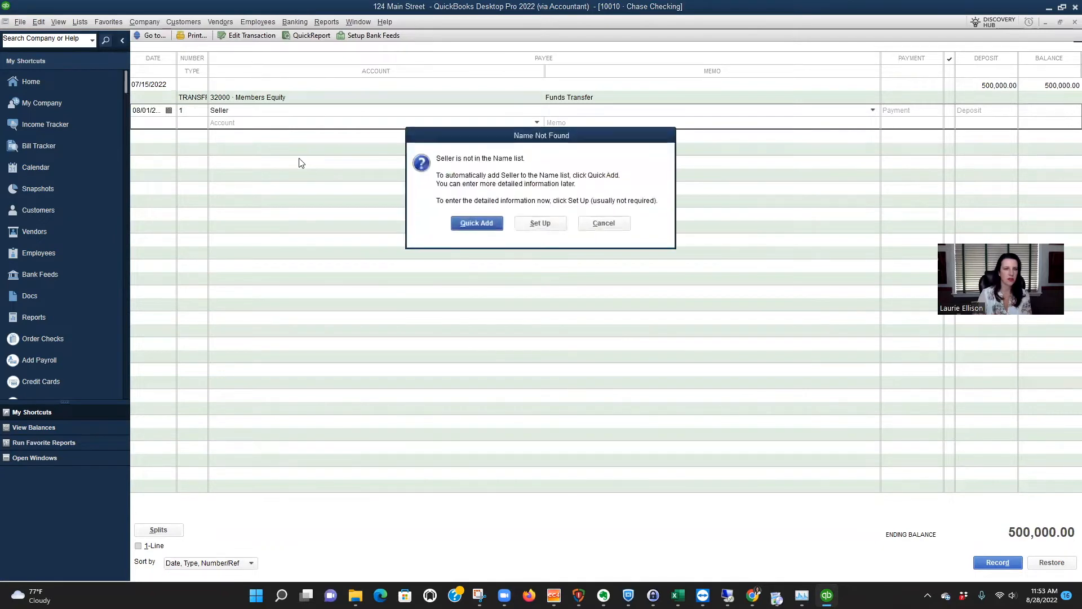
pyautogui.press('Return')
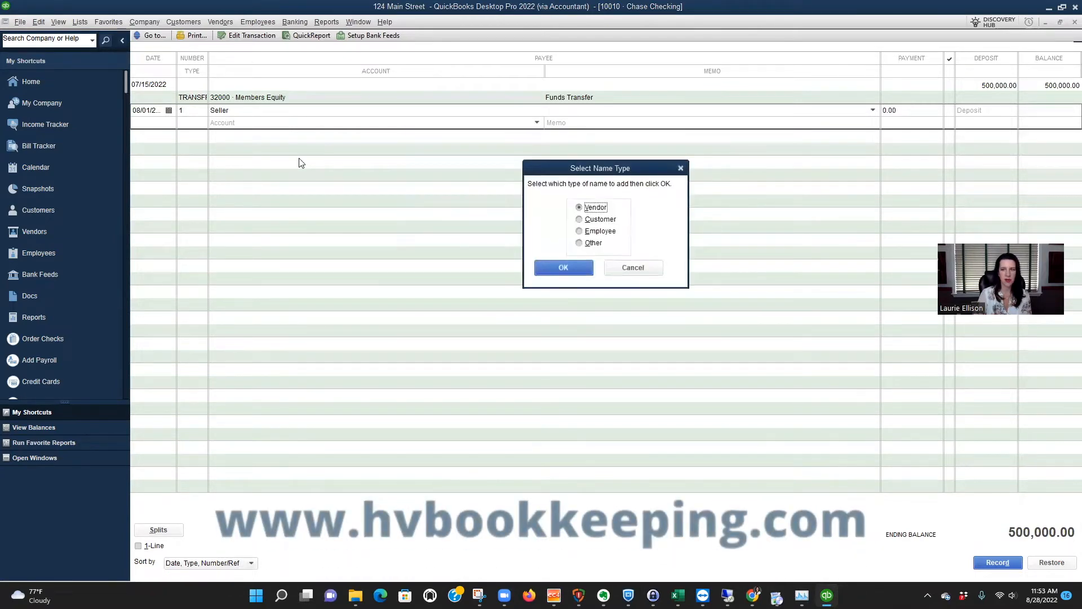
pyautogui.press('Return')
pyautogui.write('450')
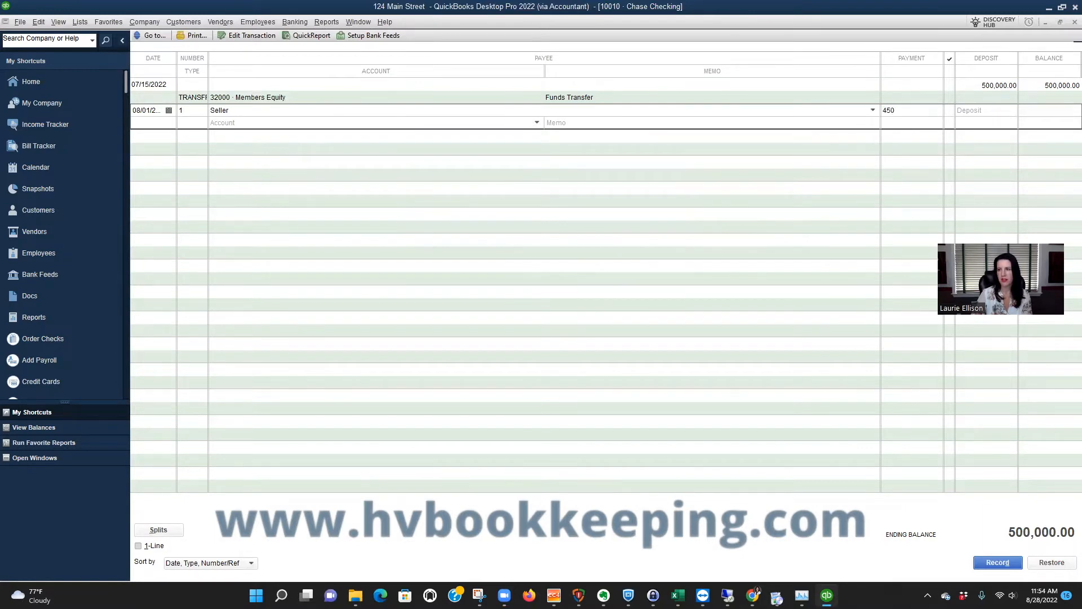
pyautogui.write(',000')
pyautogui.press('Tab')
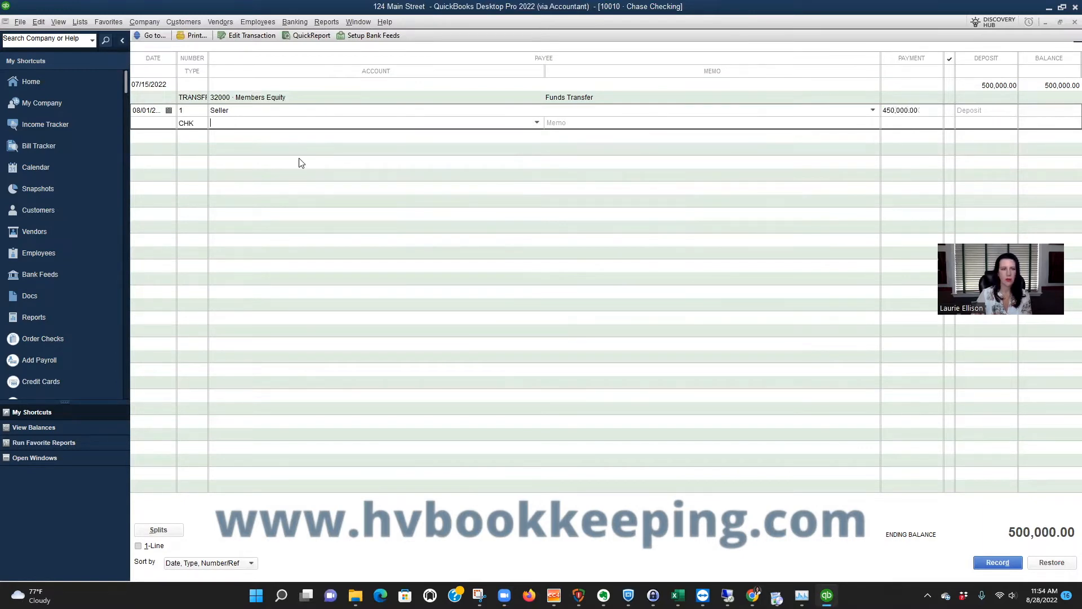
# Assign the Seller payment to the fixed asset account 10005 123 Main Street and record it.
pyautogui.write('123 Main Street')
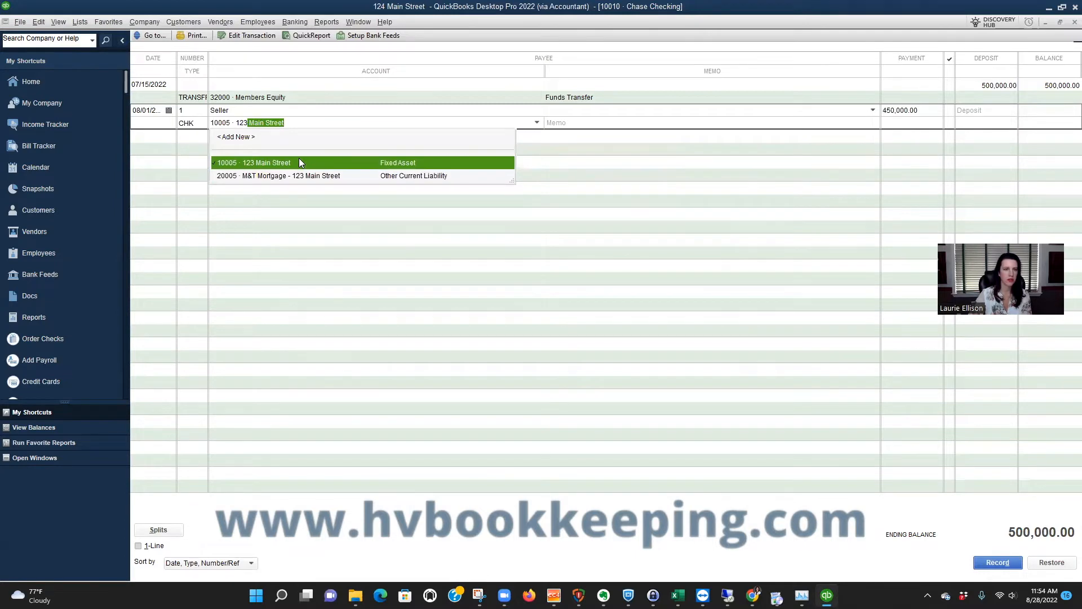
pyautogui.click(299, 162)
pyautogui.press('Return')
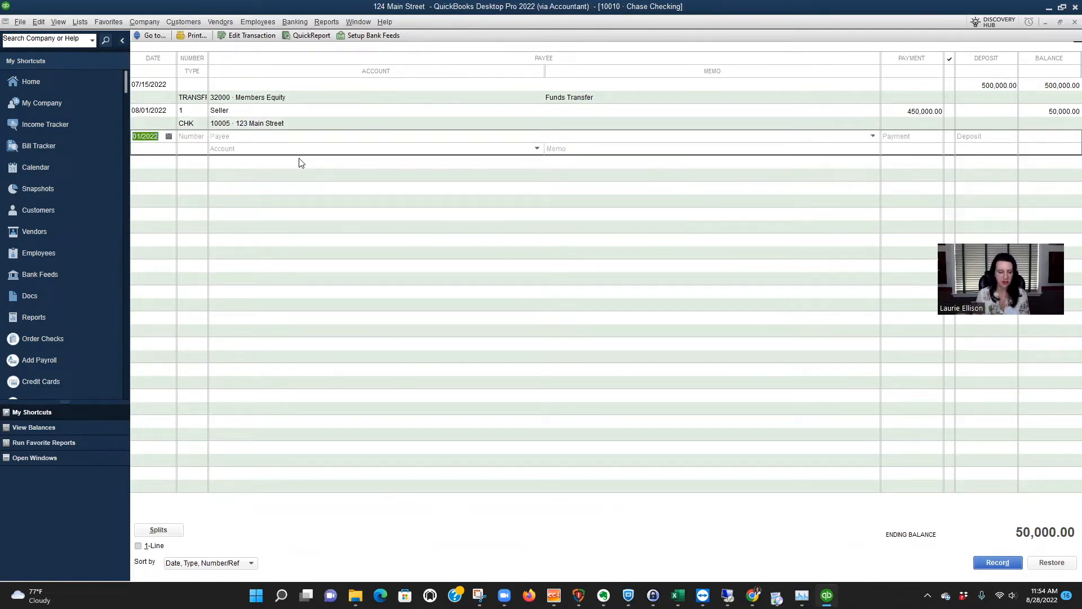
# Leave the register and run the standard Balance Sheet report to review the purchase and funding entries.
pyautogui.press('Escape')
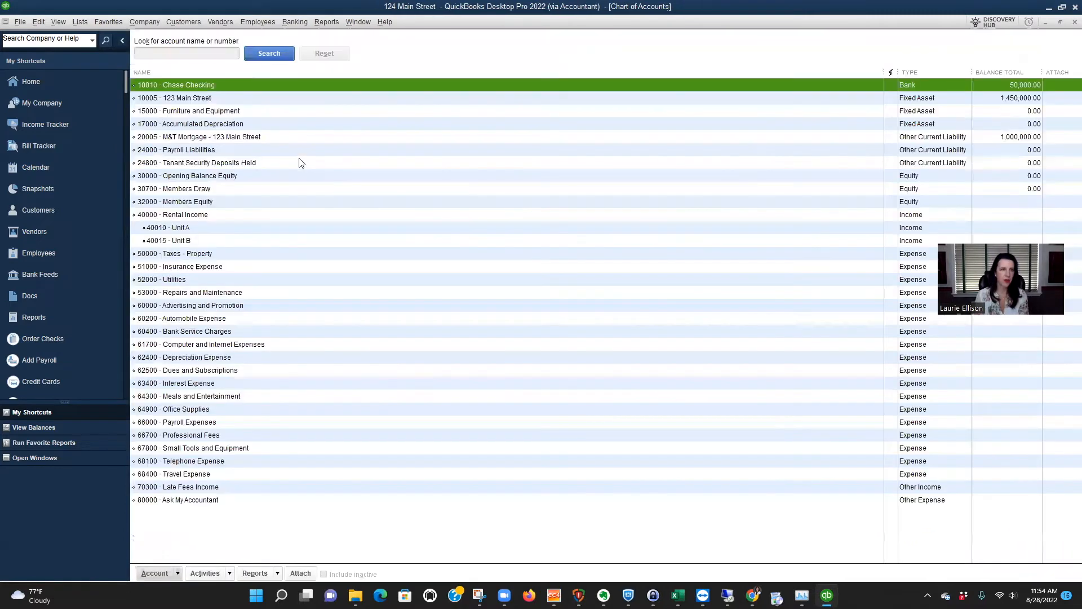
pyautogui.click(326, 22)
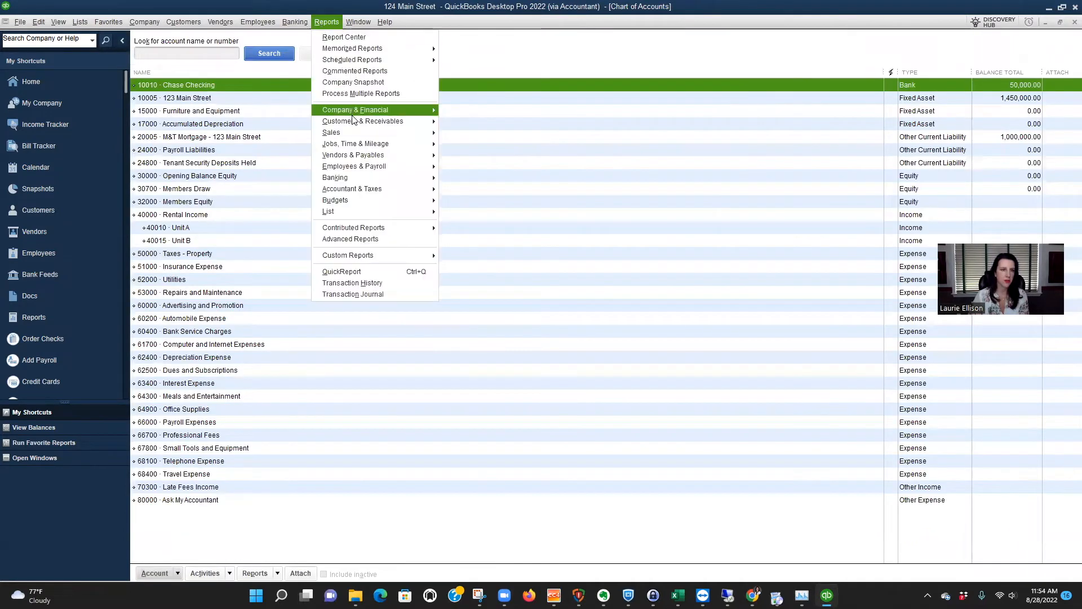
pyautogui.moveTo(354, 113)
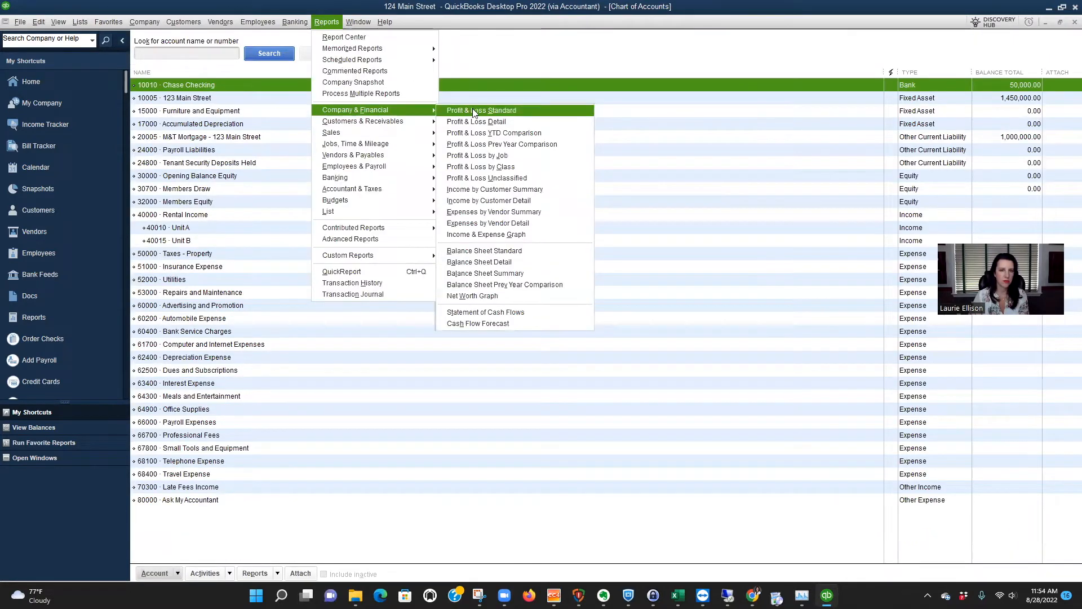
pyautogui.click(496, 254)
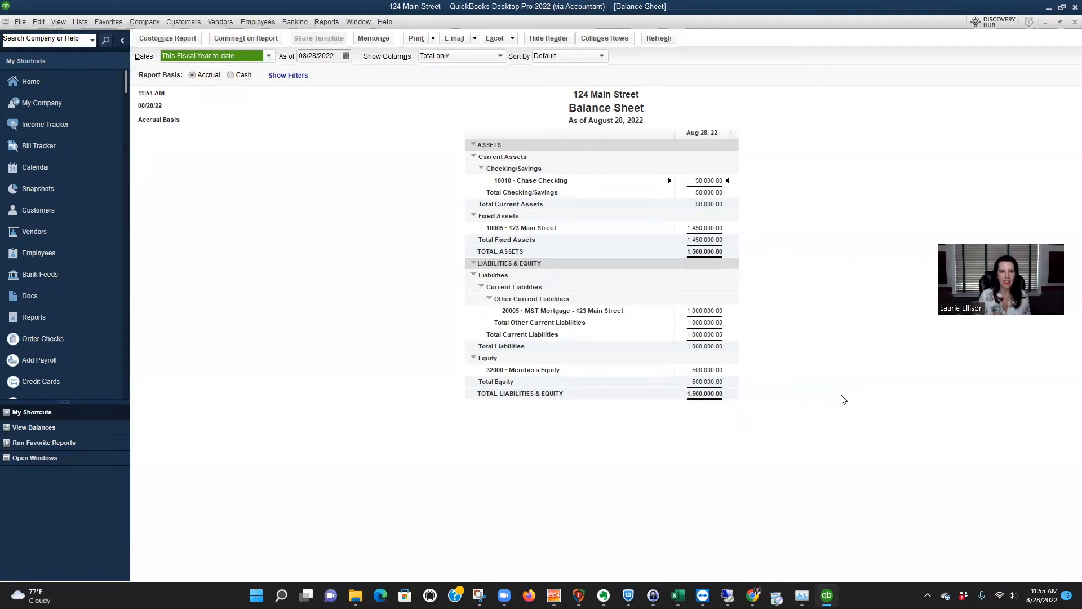
# Start a new bank deposit to Chase Checking and date it 08/29/2022.
pyautogui.click(289, 22)
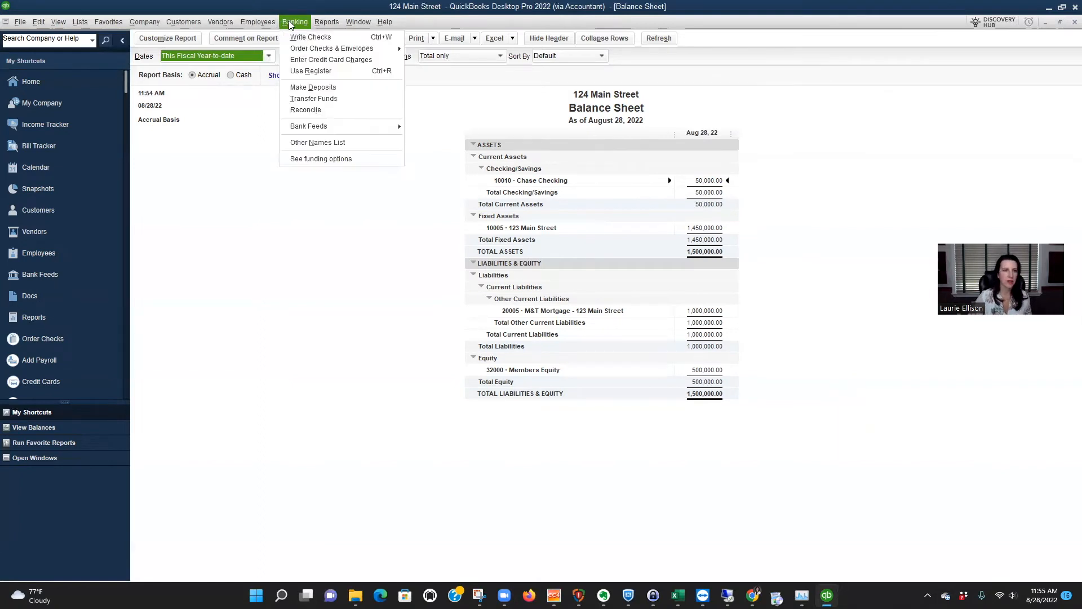
pyautogui.click(311, 87)
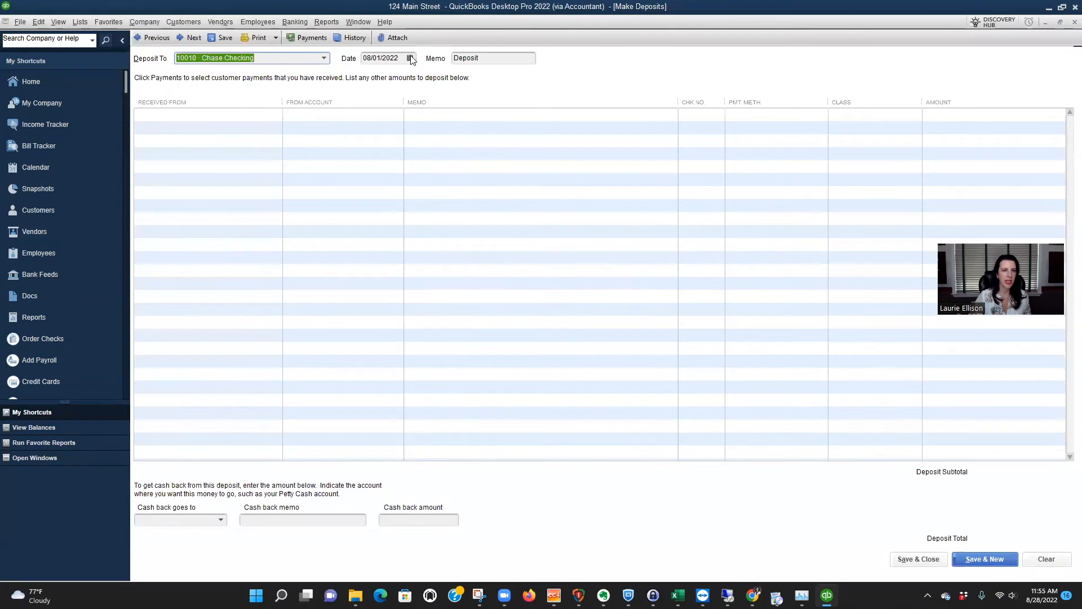
pyautogui.click(410, 58)
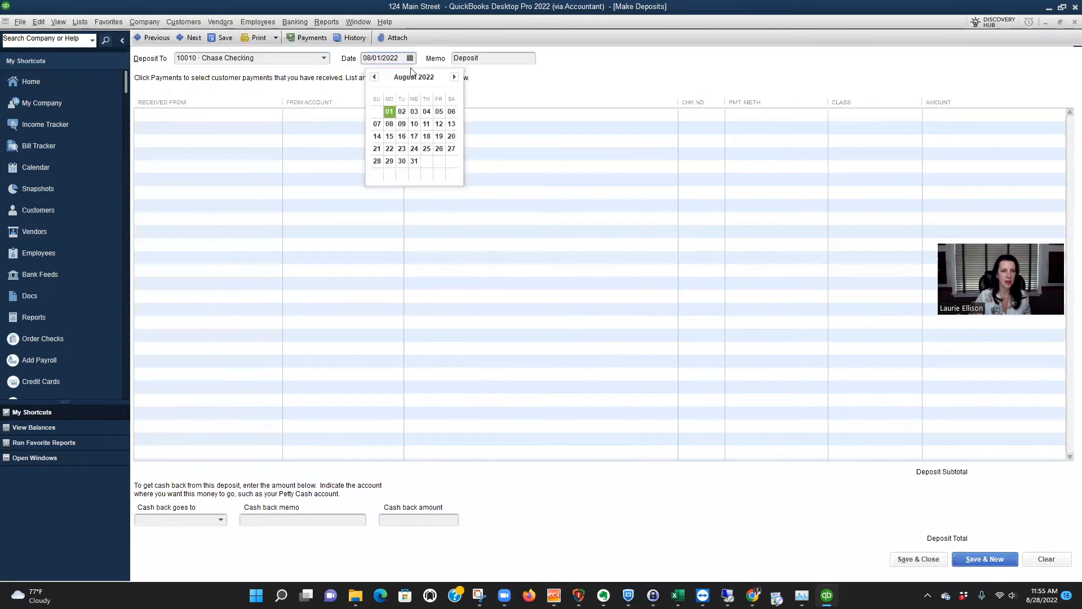
pyautogui.click(390, 161)
# Add a 2,500 deposit line from the rental income subaccount 40010 Unit A.
pyautogui.click(363, 114)
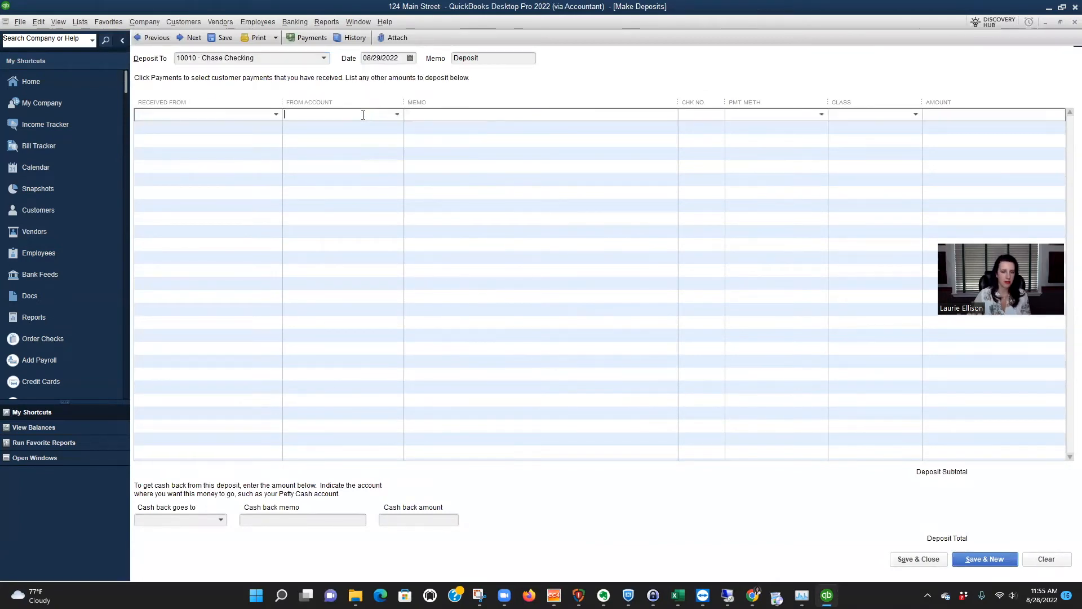
pyautogui.write('Rental Income:40010 · Uni')
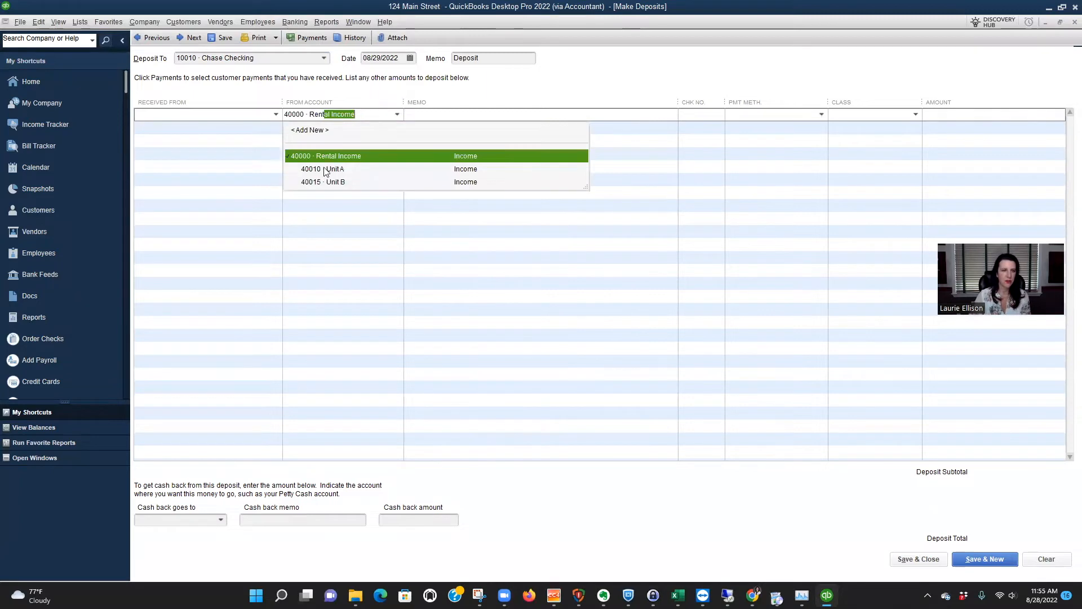
pyautogui.click(323, 169)
pyautogui.click(1024, 113)
pyautogui.write('2500')
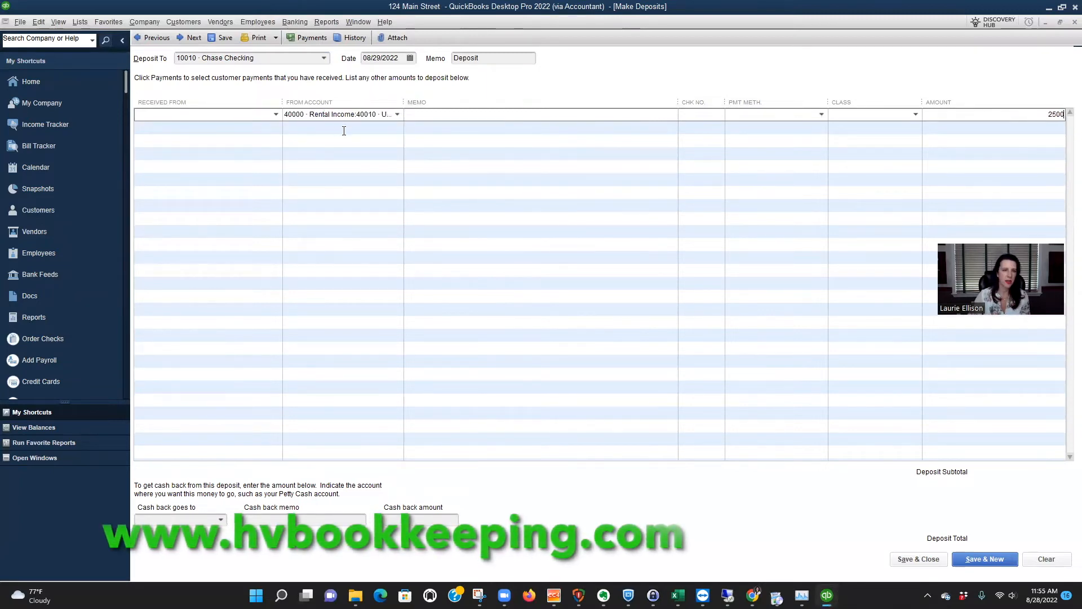
# Add a second deposit line of 3,000 from the rental income subaccount 40015 Unit B.
pyautogui.click(345, 127)
pyautogui.write('unit')
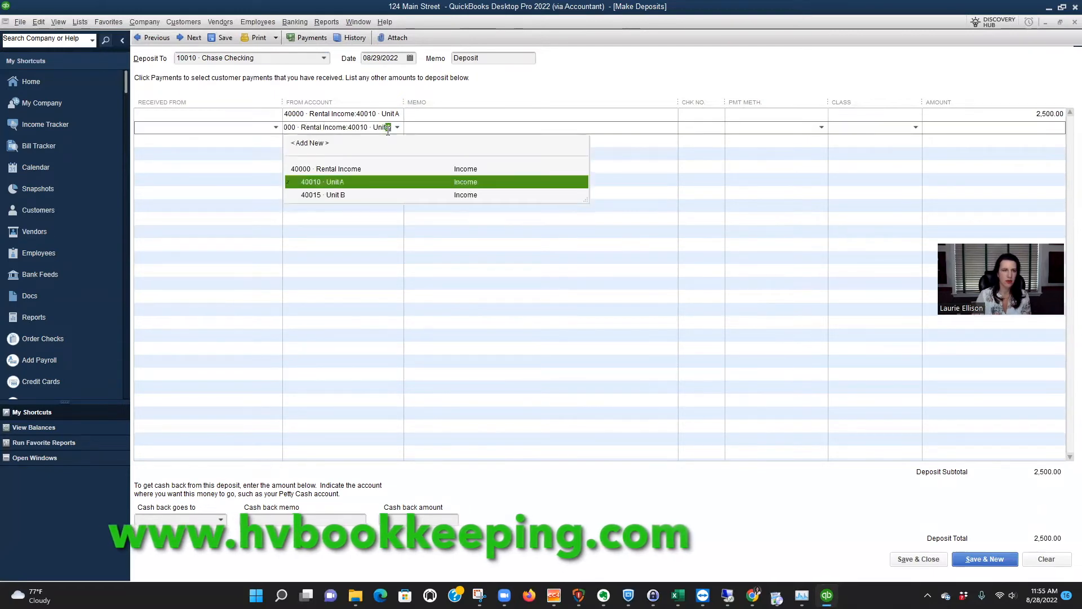
pyautogui.click(333, 195)
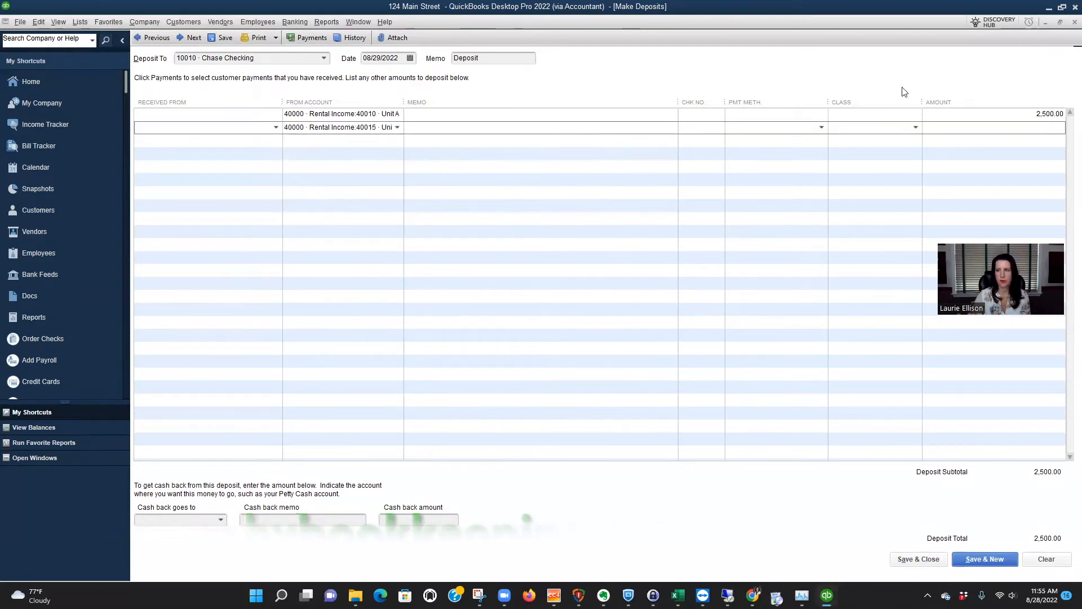
pyautogui.click(1005, 127)
pyautogui.write('3000')
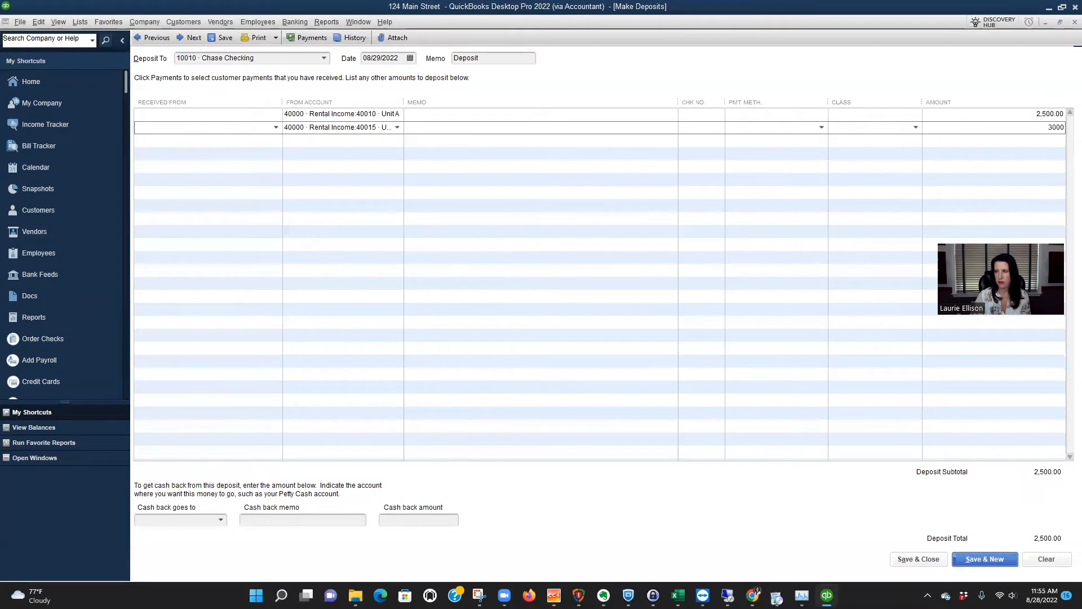
pyautogui.press('Tab')
# Assign class Unit A to the 2,500 line and Unit B to the 3,000 line, widen the From Account column, and save the deposit.
pyautogui.click(910, 113)
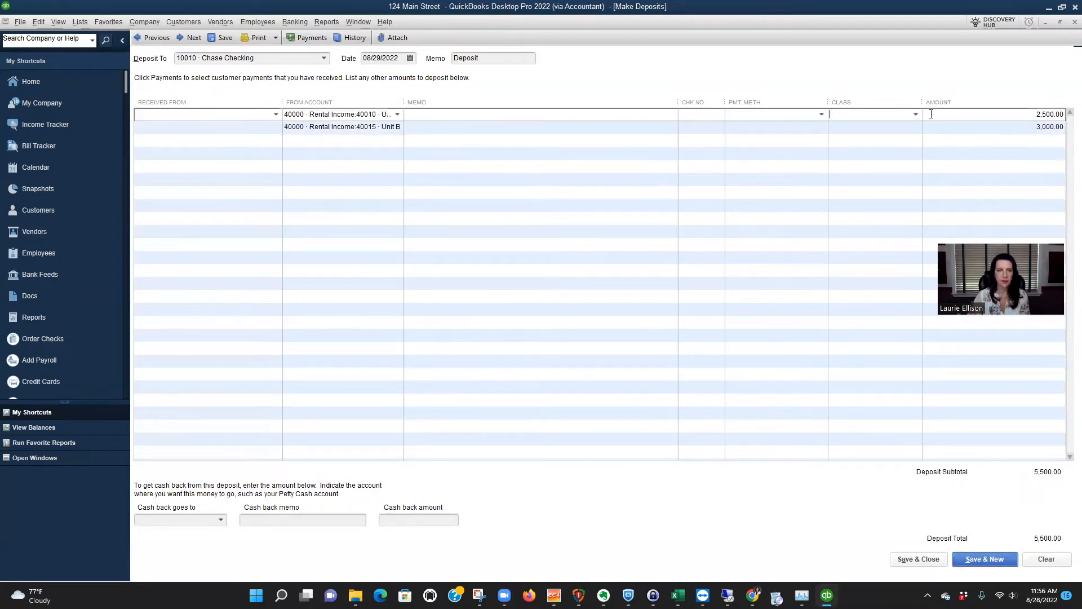
pyautogui.click(915, 115)
pyautogui.click(849, 157)
pyautogui.click(886, 127)
pyautogui.click(916, 127)
pyautogui.click(848, 181)
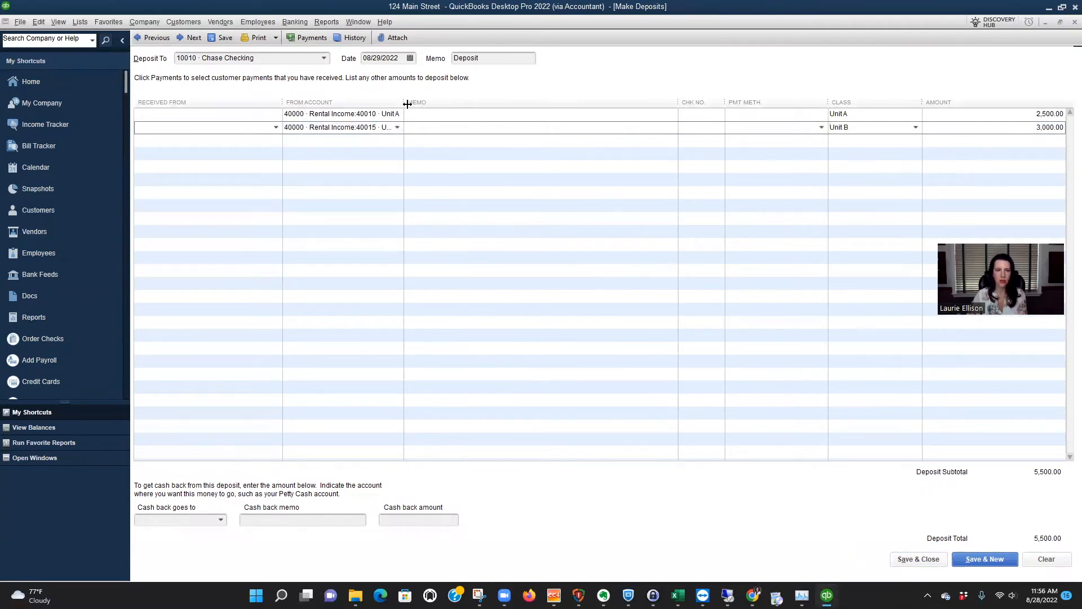
pyautogui.moveTo(408, 102); pyautogui.dragTo(459, 101)
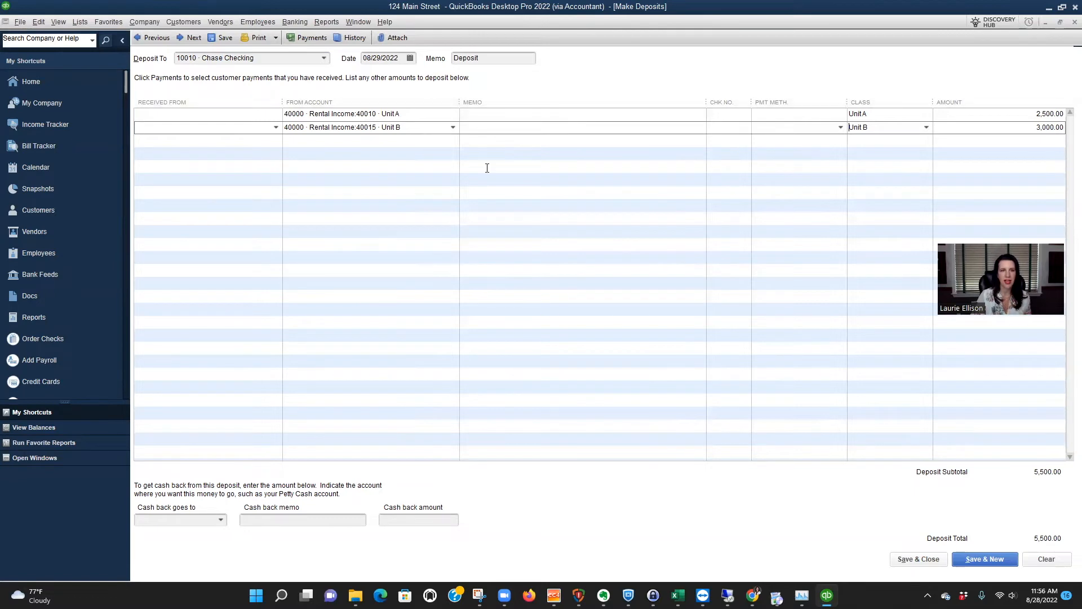
pyautogui.click(934, 560)
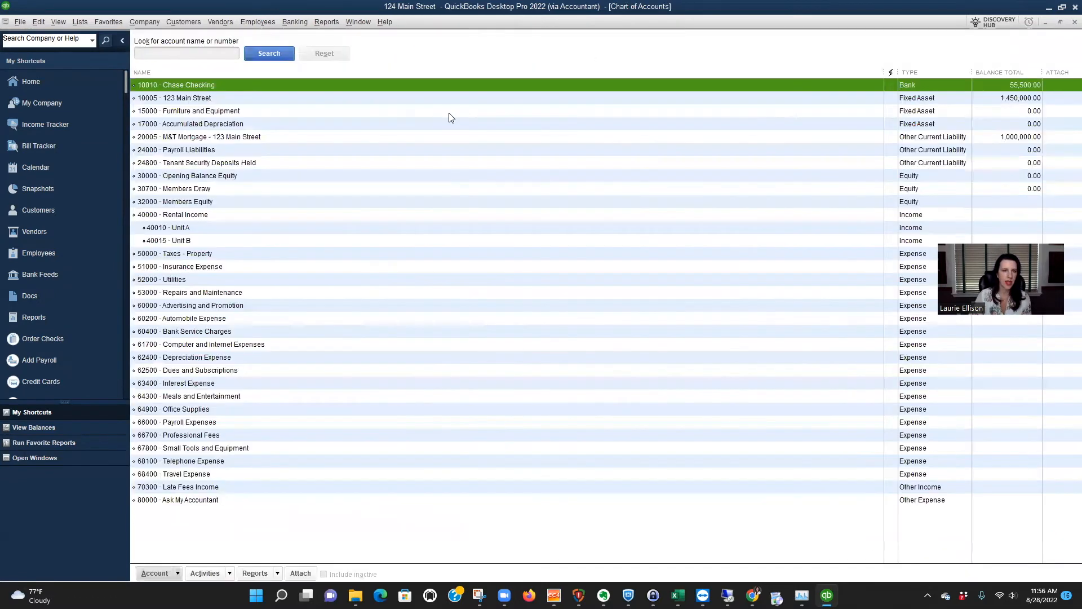
# Write a Chase Checking check for 250 to Travelers Insurance, quick-adding the payee to the name list.
pyautogui.hotkey('ctrl', 'w')
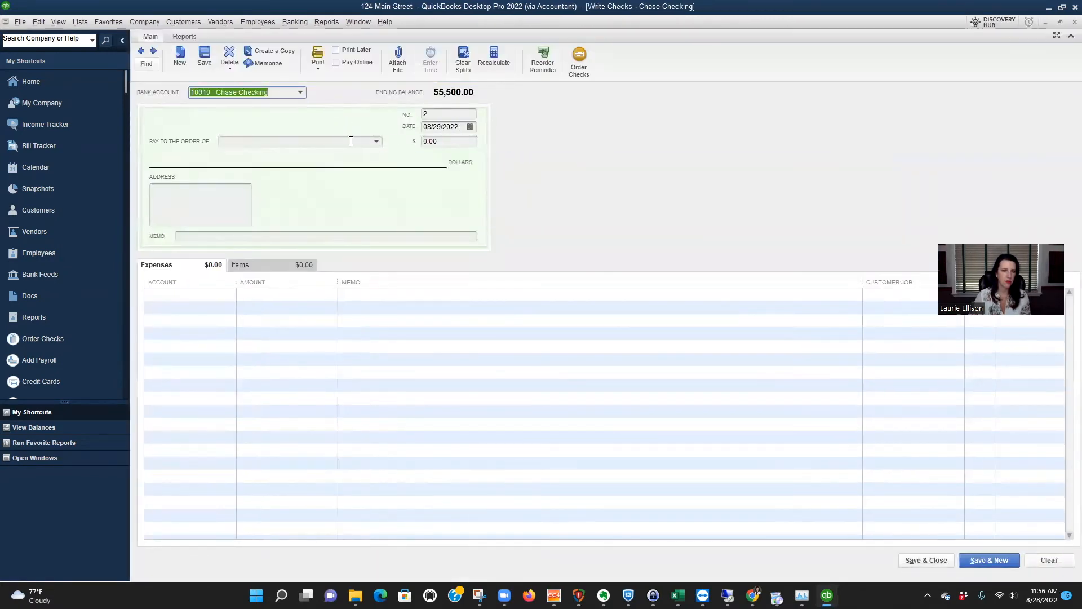
pyautogui.write('Trav')
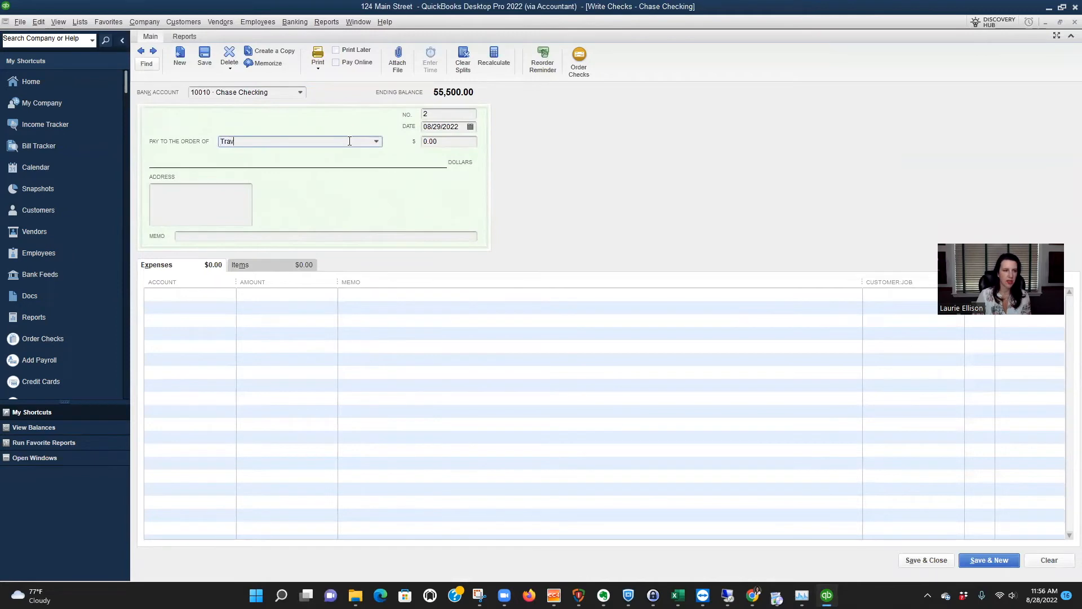
pyautogui.write('elers Insurance')
pyautogui.press('Tab')
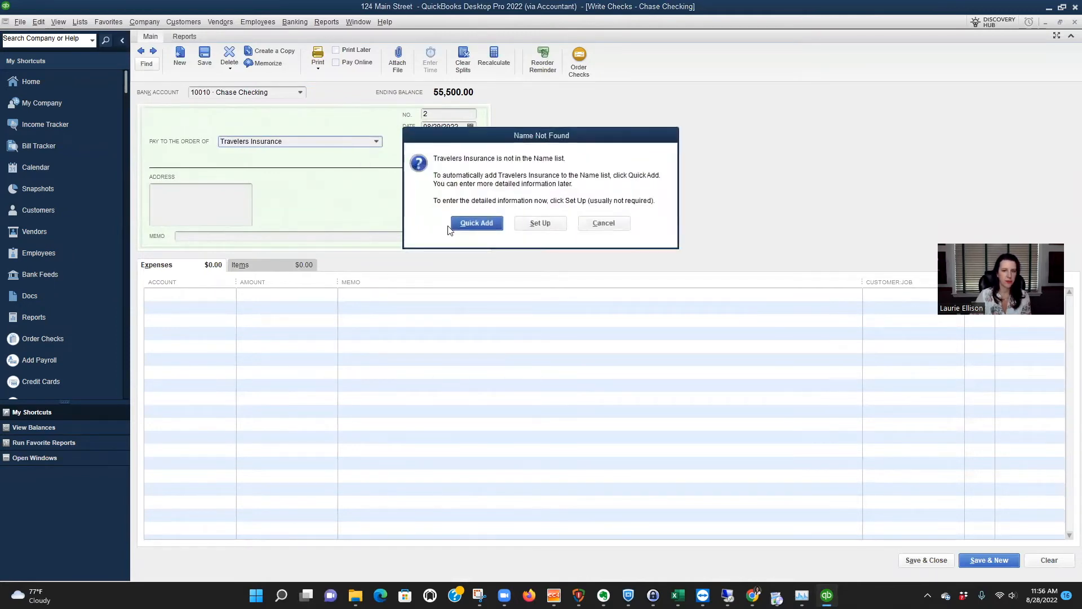
pyautogui.click(471, 224)
pyautogui.click(564, 268)
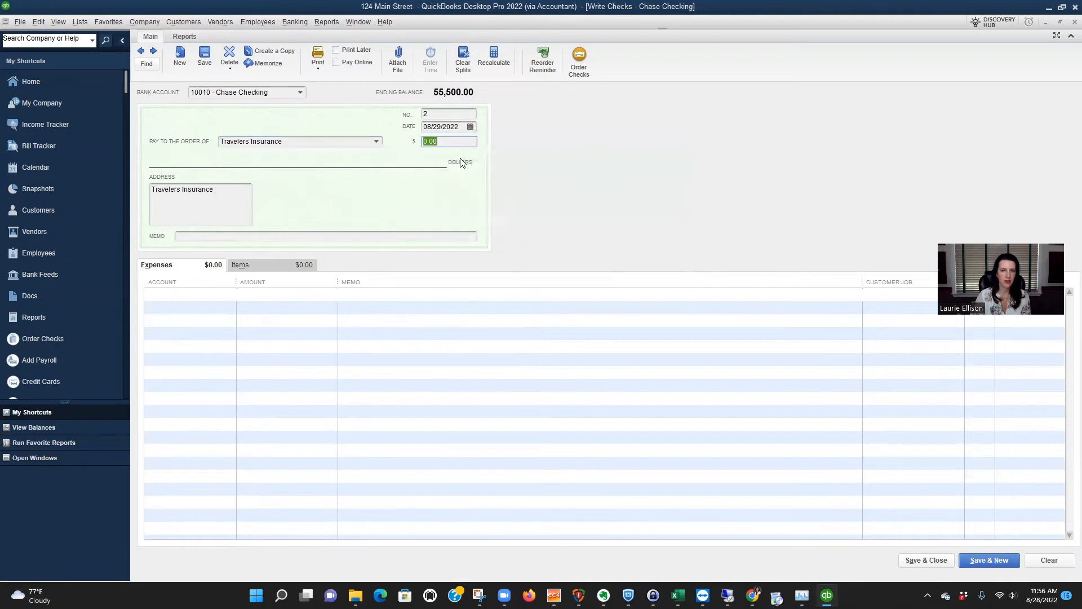
pyautogui.write('250')
pyautogui.press('Tab')
# Charge the Travelers Insurance check to 51000 Insurance Expense with class Unit A, and save it to start another check.
pyautogui.click(201, 294)
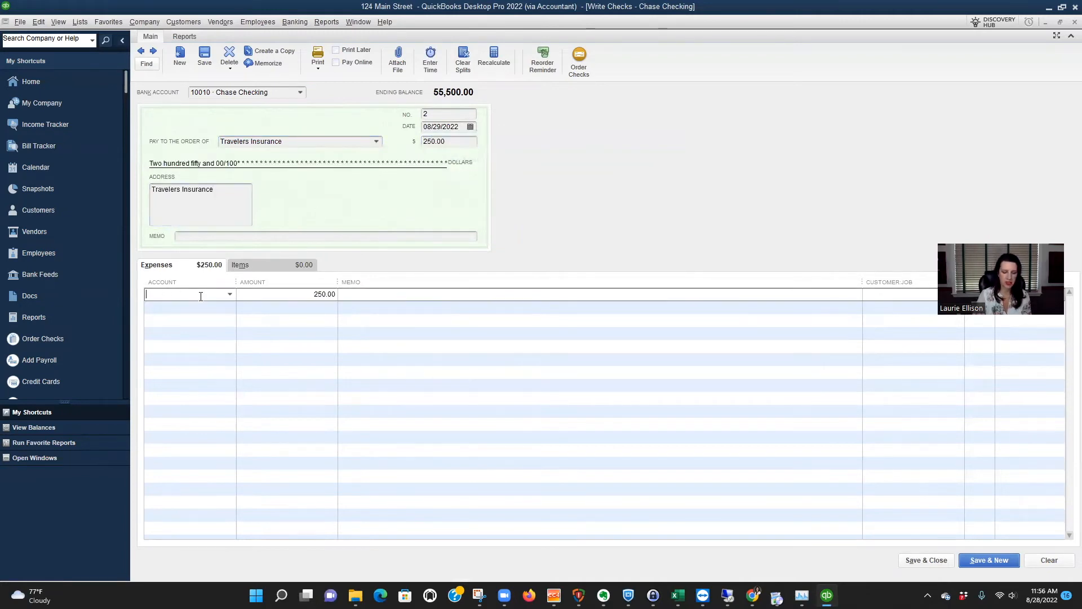
pyautogui.write('Ins')
pyautogui.press('Tab')
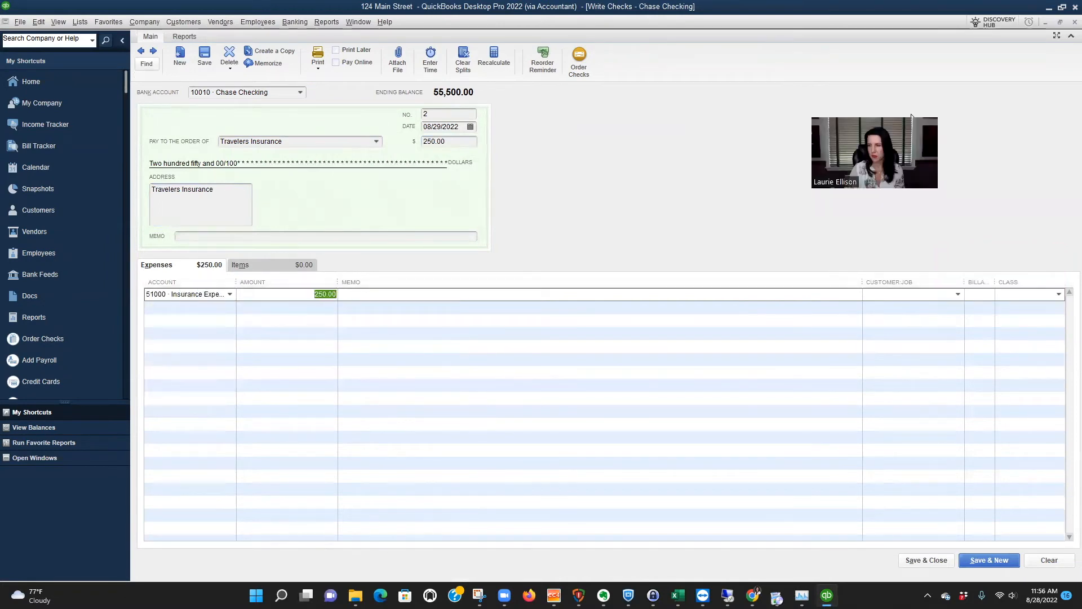
pyautogui.click(1058, 294)
pyautogui.click(989, 337)
pyautogui.click(983, 560)
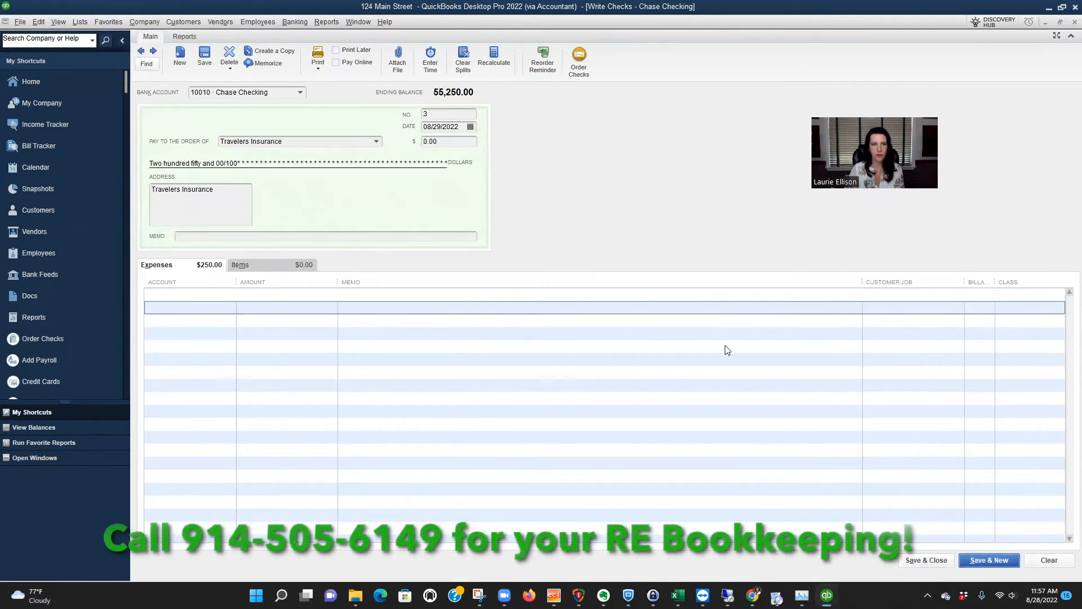
# Make the new check payable to Chubb for 125, quick-adding Chubb to the name list.
pyautogui.press('Tab')
pyautogui.press('Tab')
pyautogui.write('Chubb')
pyautogui.press('Tab')
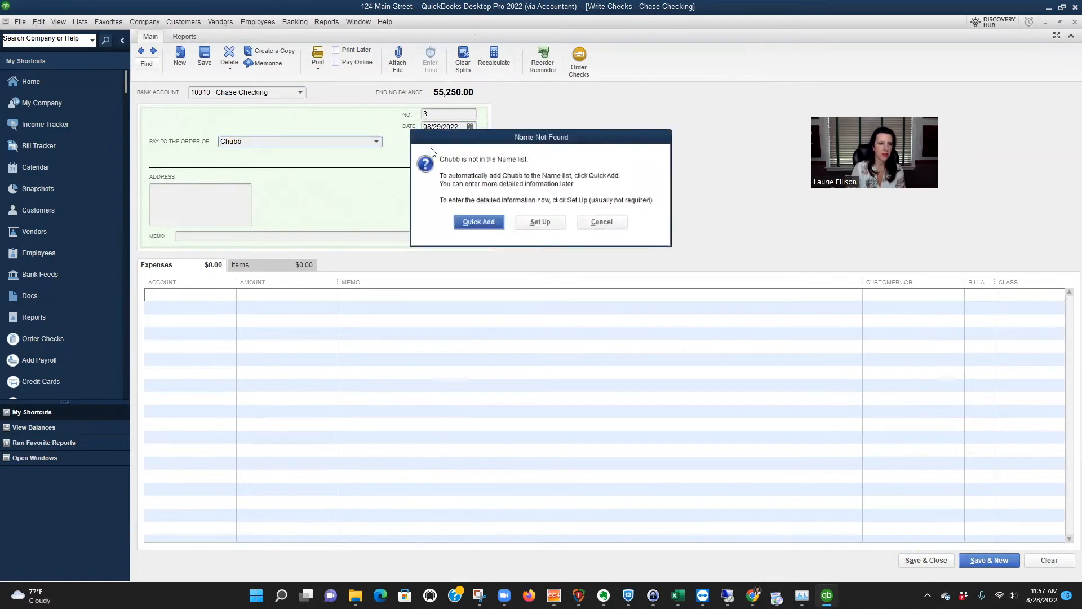
pyautogui.press('Return')
pyautogui.press('Return')
pyautogui.write('125')
pyautogui.press('Tab')
# Charge the Chubb check to 51000 Insurance Expense with class Unit B, and save it to start another check.
pyautogui.click(205, 291)
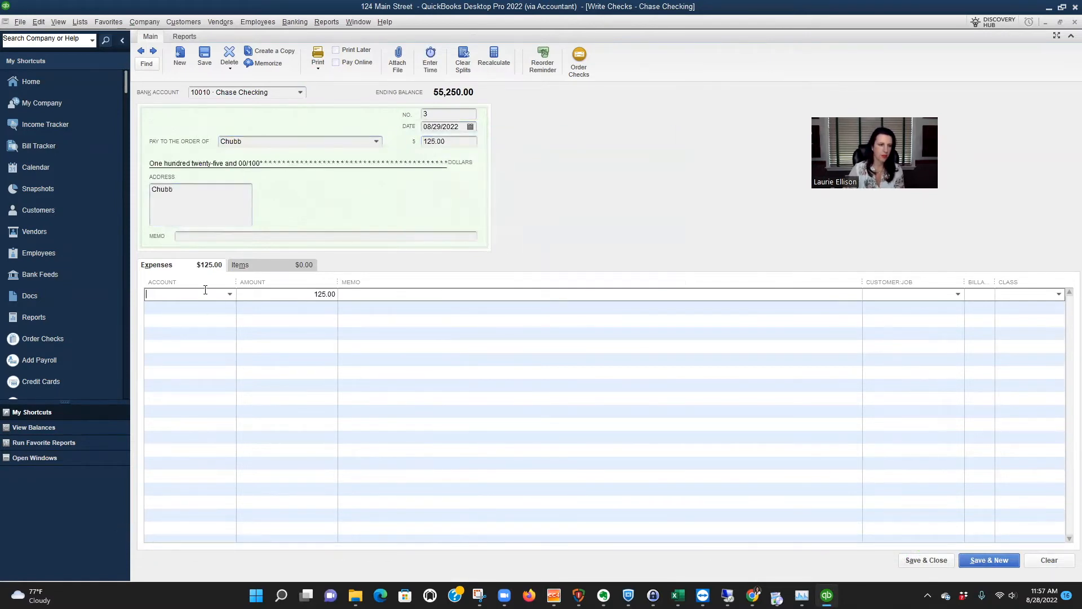
pyautogui.write('isn')
pyautogui.press('BackSpace')
pyautogui.press('BackSpace')
pyautogui.write('nsurance Expense')
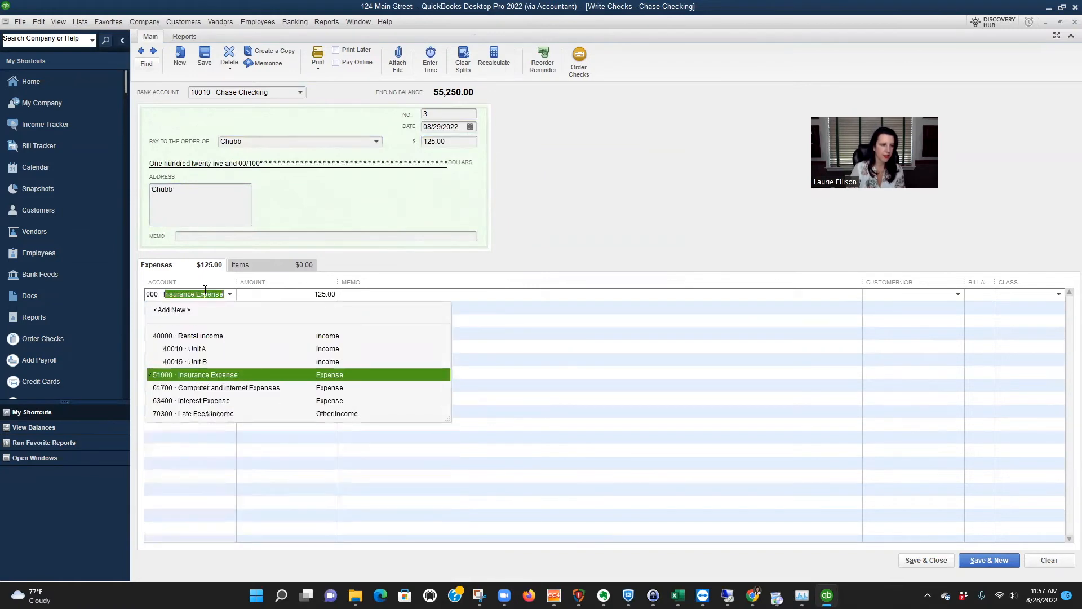
pyautogui.press('Tab')
pyautogui.press('Tab')
pyautogui.click(1058, 294)
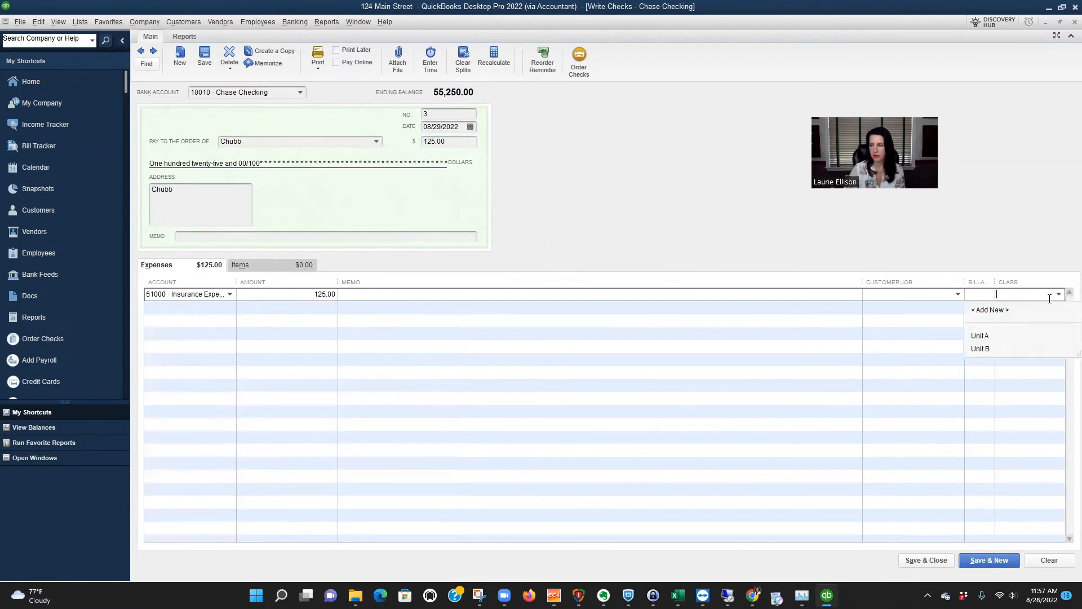
pyautogui.click(1004, 347)
pyautogui.click(977, 560)
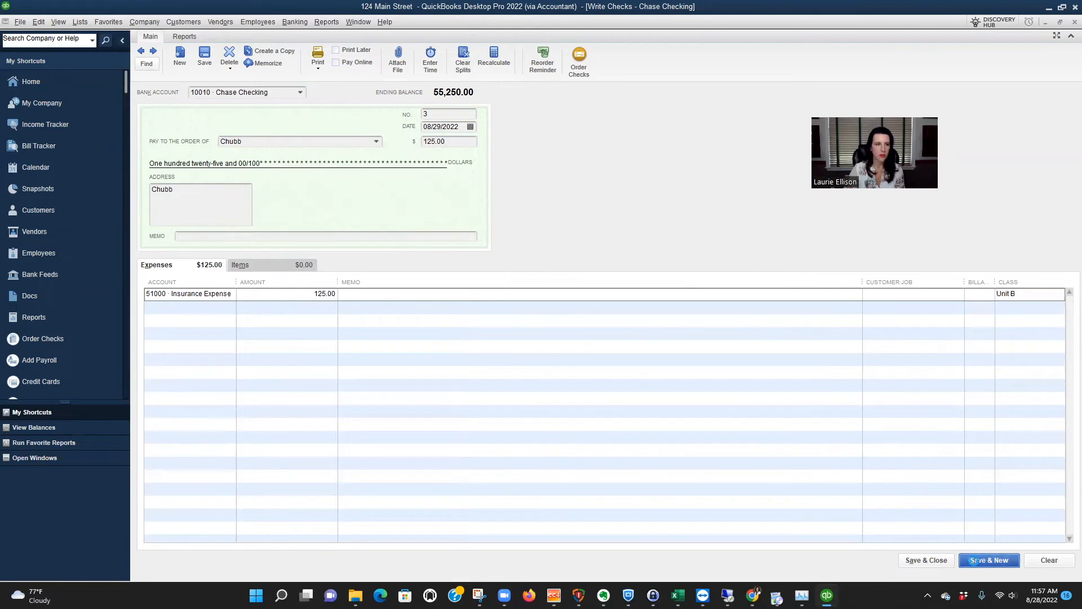
# Make the new check payable to Receiver of Taxes for 3,500, quick-adding the payee as a vendor.
pyautogui.press('Tab')
pyautogui.press('Tab')
pyautogui.write('Receiver of Taxes')
pyautogui.press('Tab')
pyautogui.press('Return')
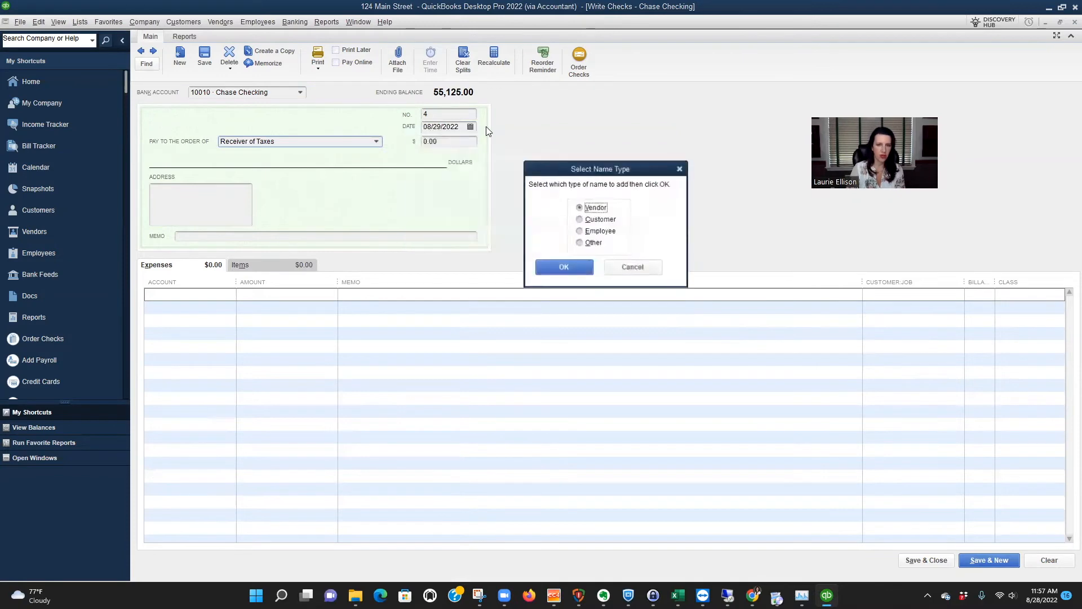
pyautogui.press('Return')
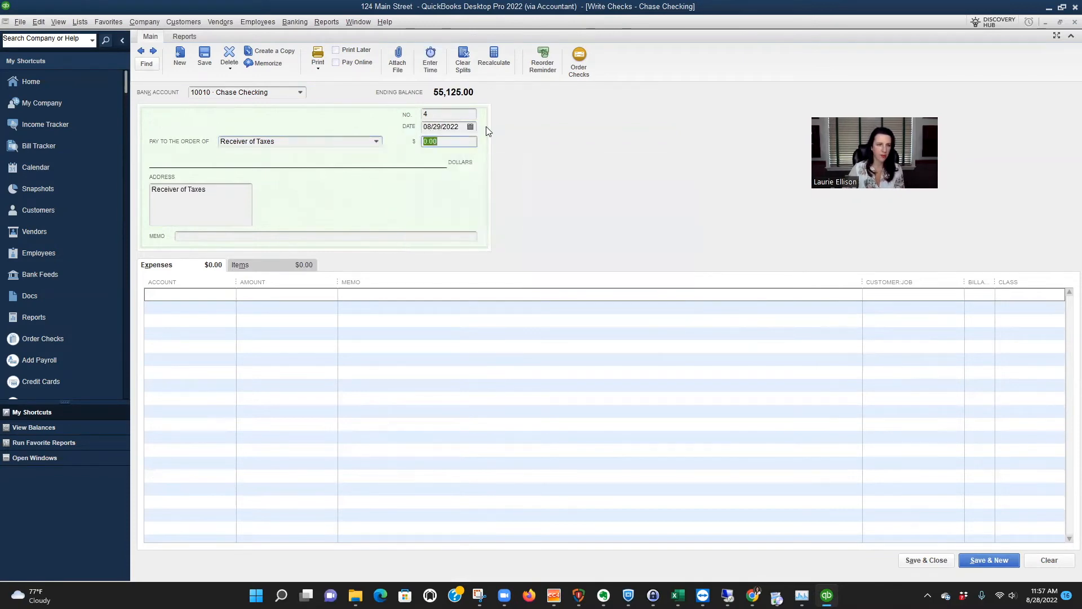
pyautogui.press('BackSpace')
pyautogui.write('35')
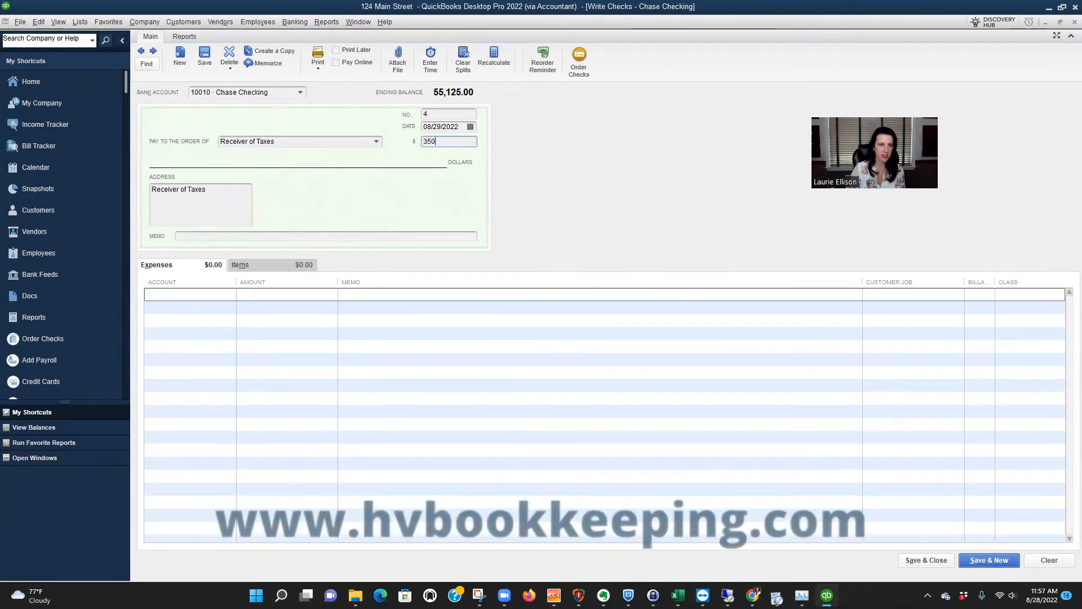
pyautogui.press('Tab')
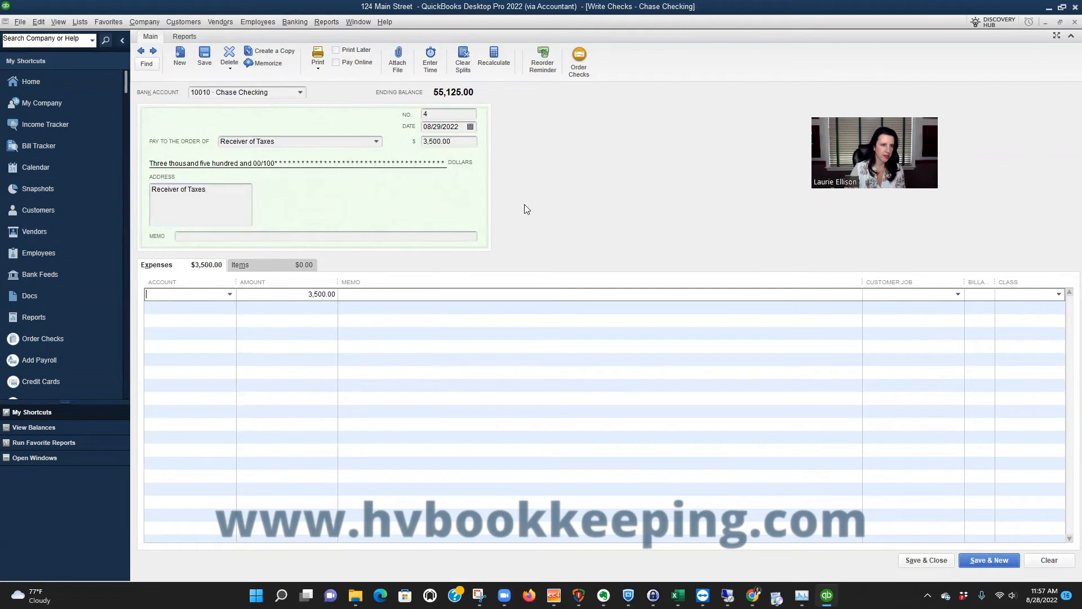
# Charge the 3,500 check to 50000 Taxes - Property with class Unit A, and save it to start another check.
pyautogui.write('50000')
pyautogui.press('Tab')
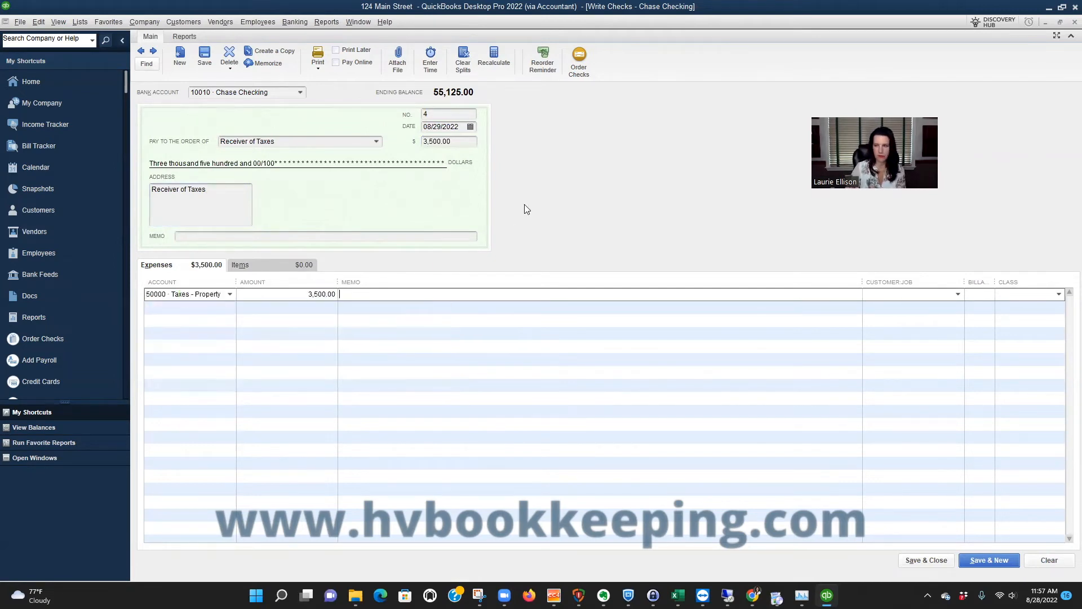
pyautogui.click(1019, 298)
pyautogui.write('Un')
pyautogui.press('Tab')
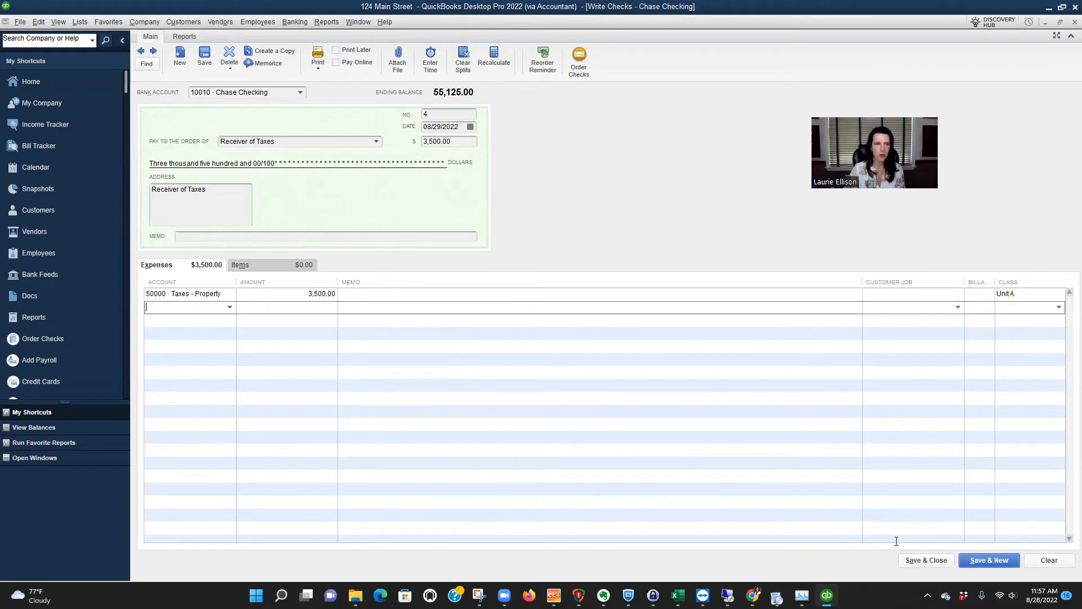
pyautogui.click(989, 559)
# Make the new check payable to Receiver of Taxes for 2,800.
pyautogui.press('Tab')
pyautogui.press('Tab')
pyautogui.press('Tab')
pyautogui.write('Re')
pyautogui.press('Tab')
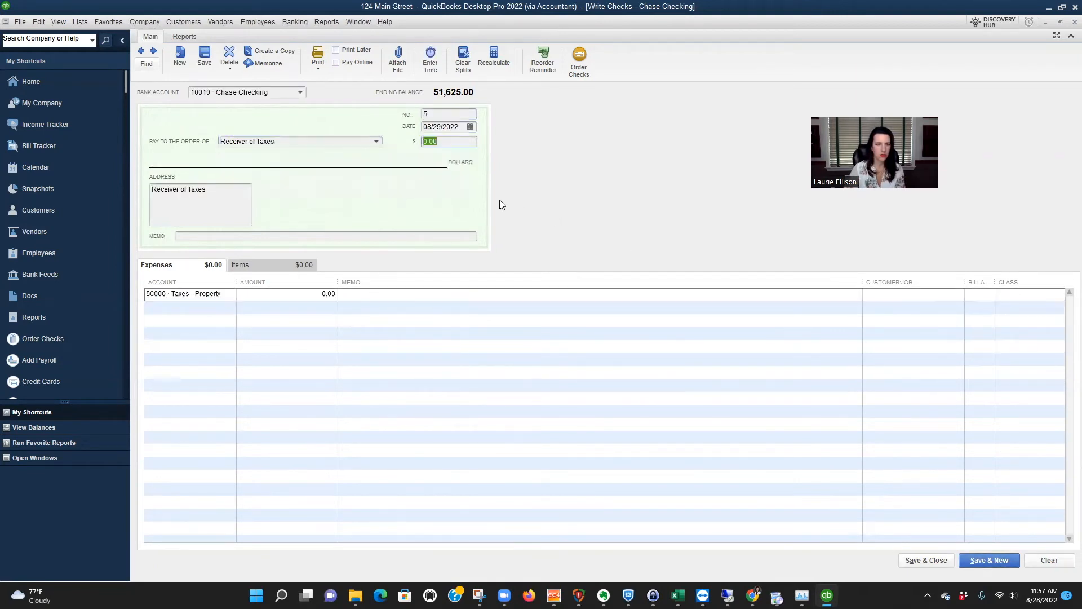
pyautogui.write('2800')
pyautogui.press('Tab')
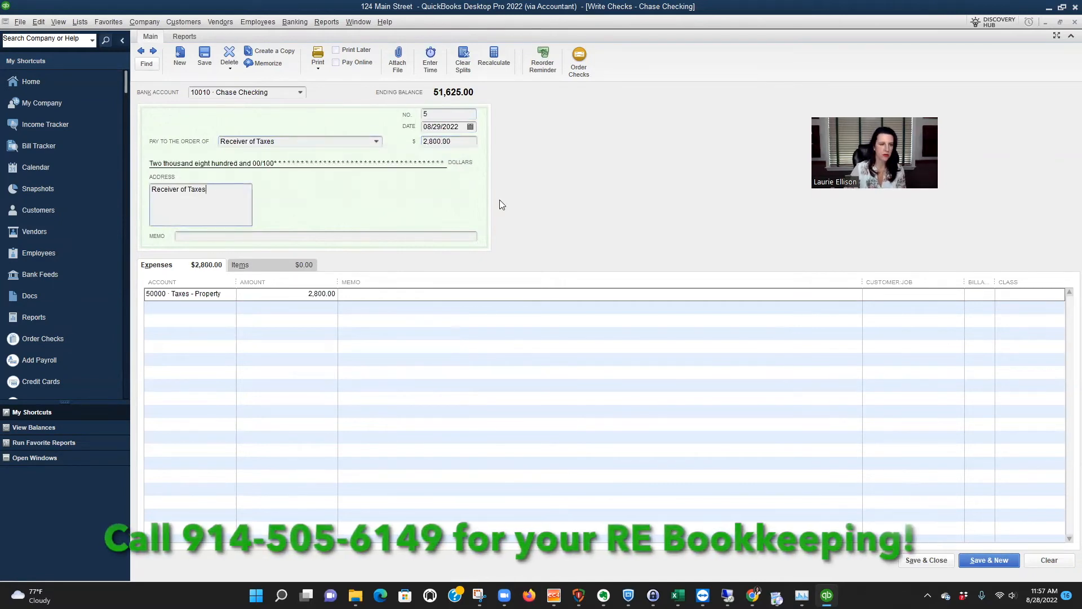
# Assign class Unit B to the 2,800 property tax line, then save and close the check.
pyautogui.click(1059, 294)
pyautogui.click(990, 349)
pyautogui.click(984, 561)
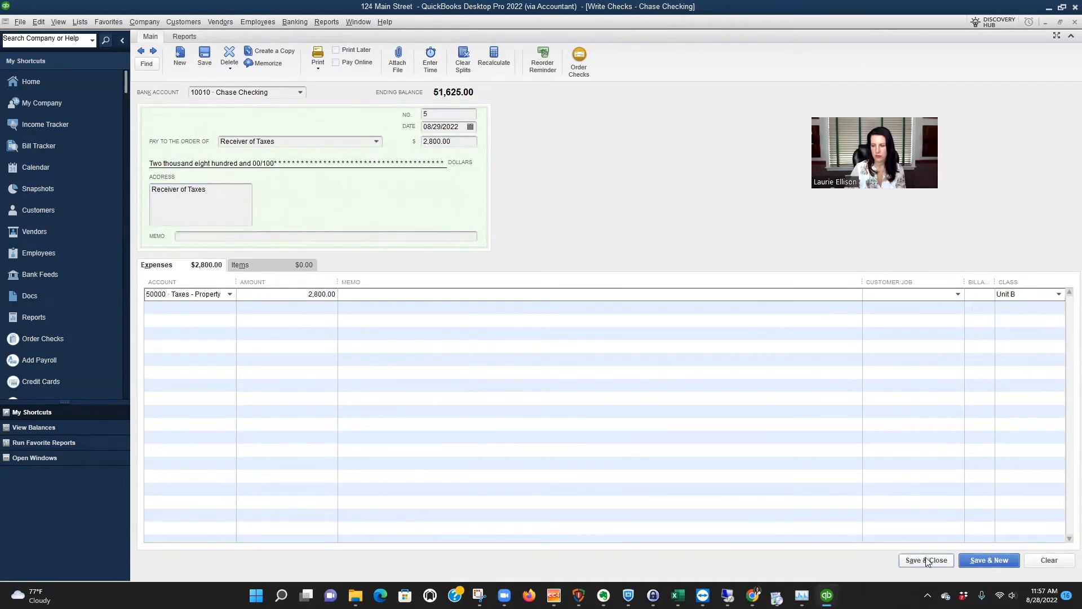
pyautogui.click(934, 561)
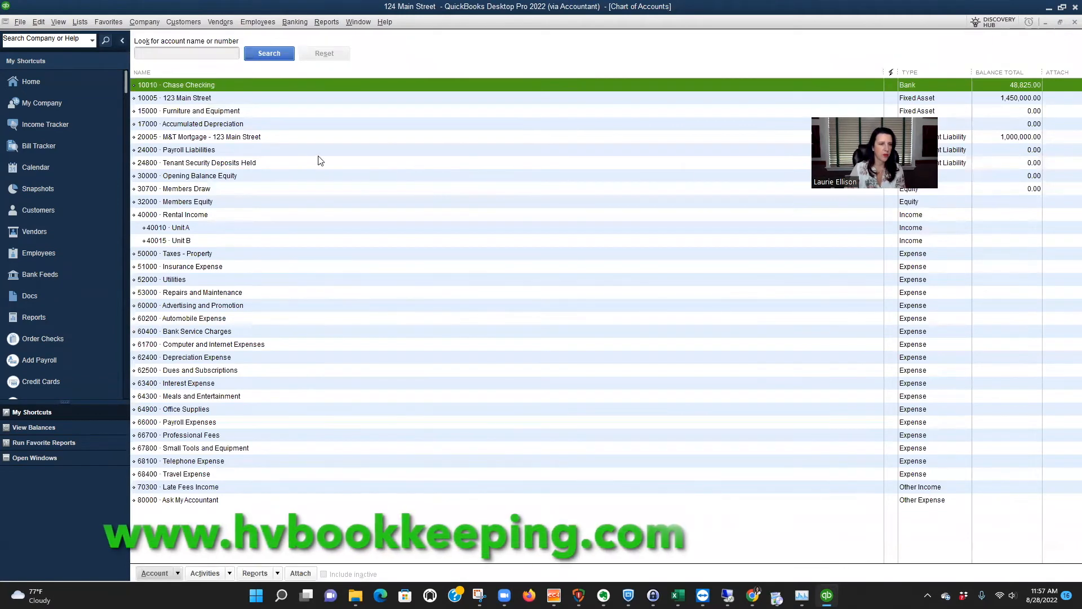
pyautogui.click(291, 163)
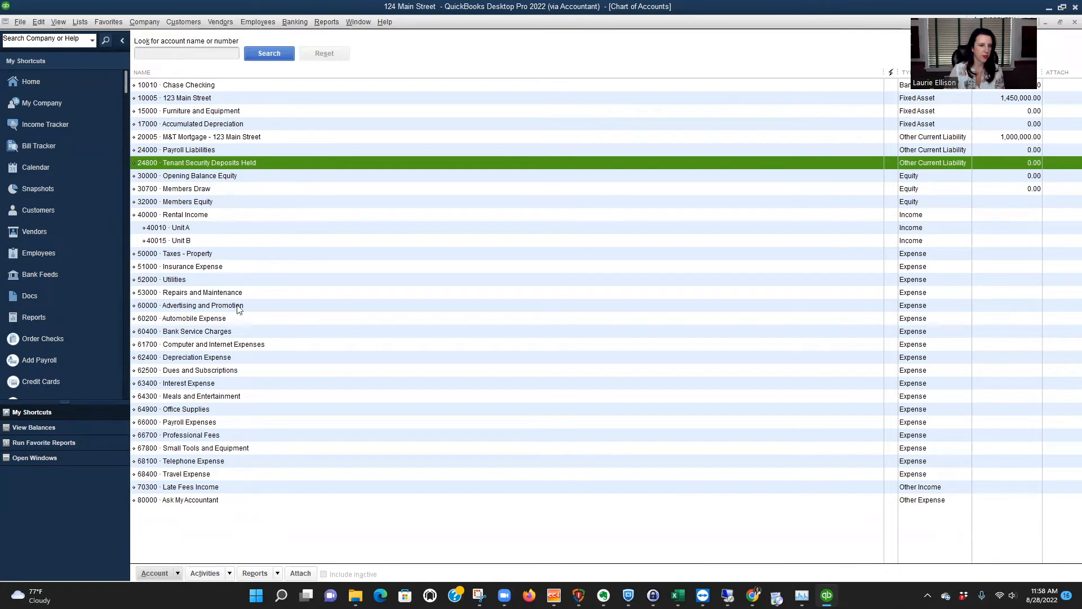
pyautogui.click(206, 201)
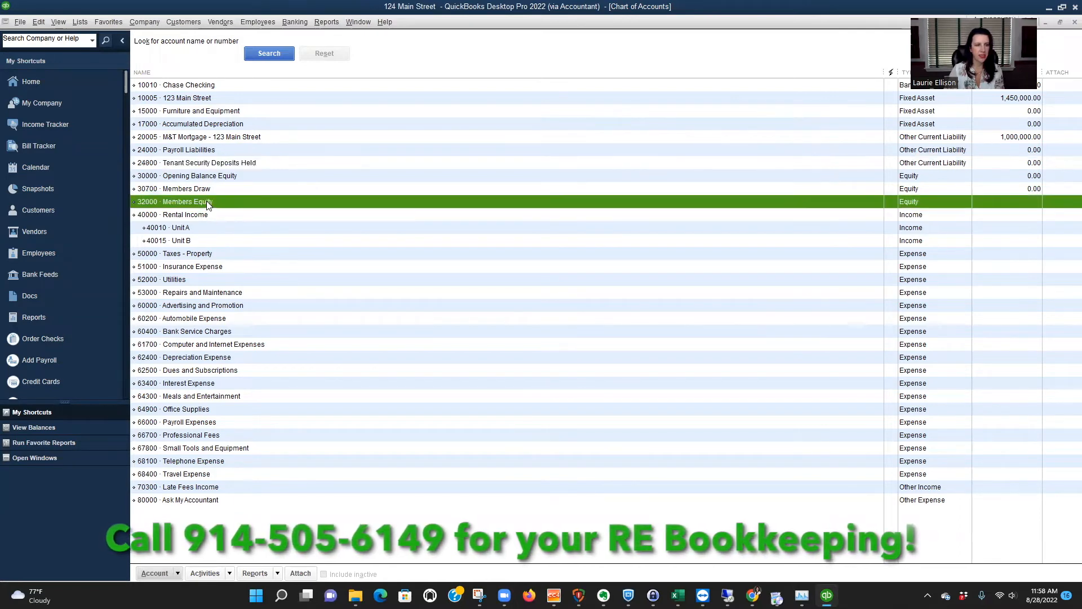
pyautogui.click(206, 191)
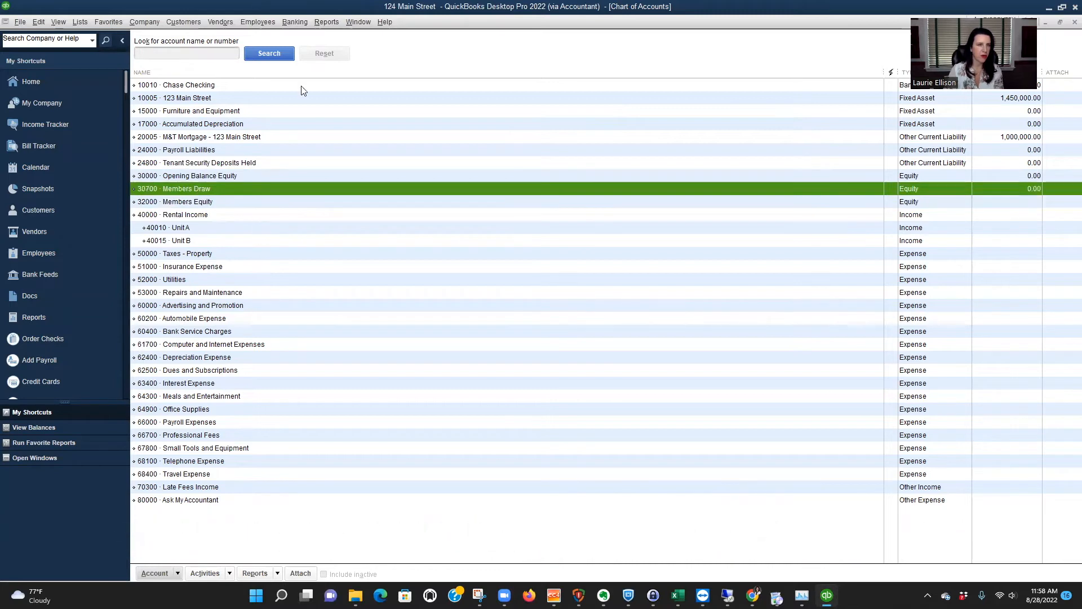
# Run the Profit & Loss by Class report through 08/31/2022 and widen the account name column to show full names.
pyautogui.click(326, 22)
pyautogui.moveTo(357, 110)
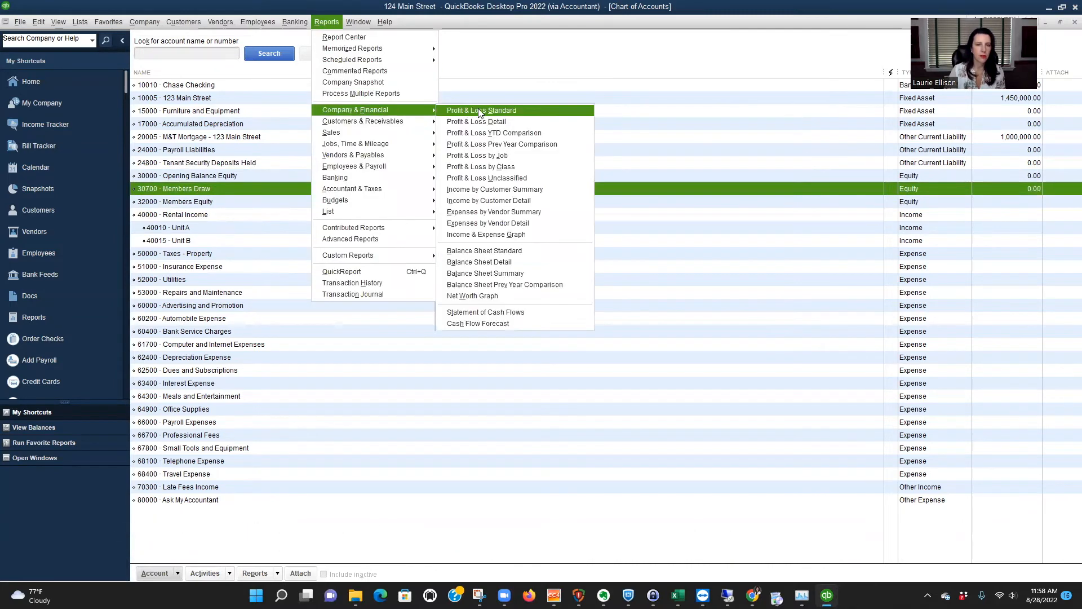
pyautogui.click(491, 167)
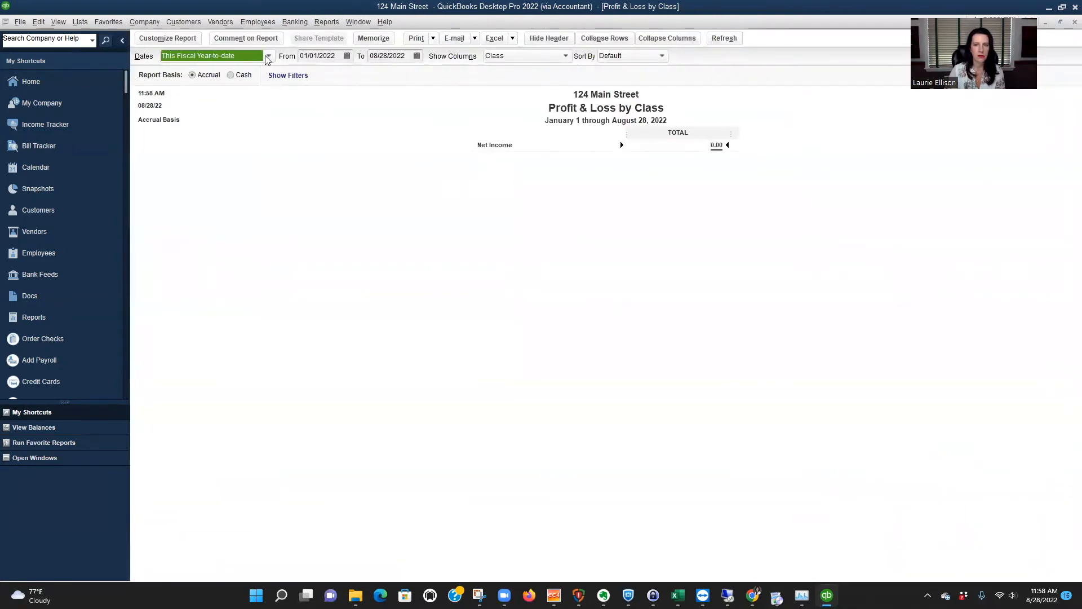
pyautogui.click(417, 55)
pyautogui.click(420, 160)
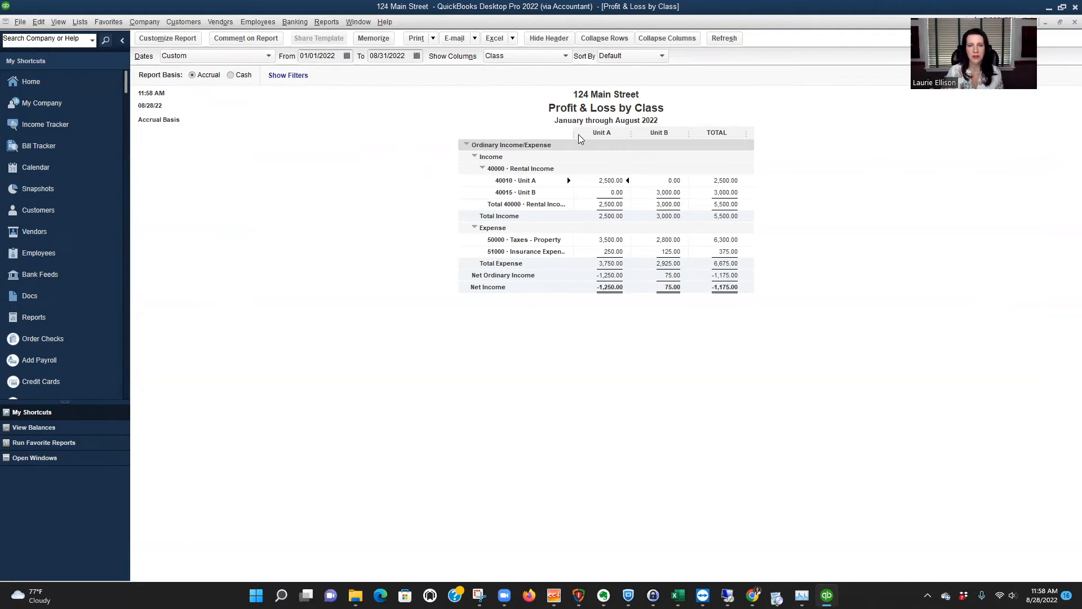
pyautogui.moveTo(572, 133); pyautogui.dragTo(593, 135)
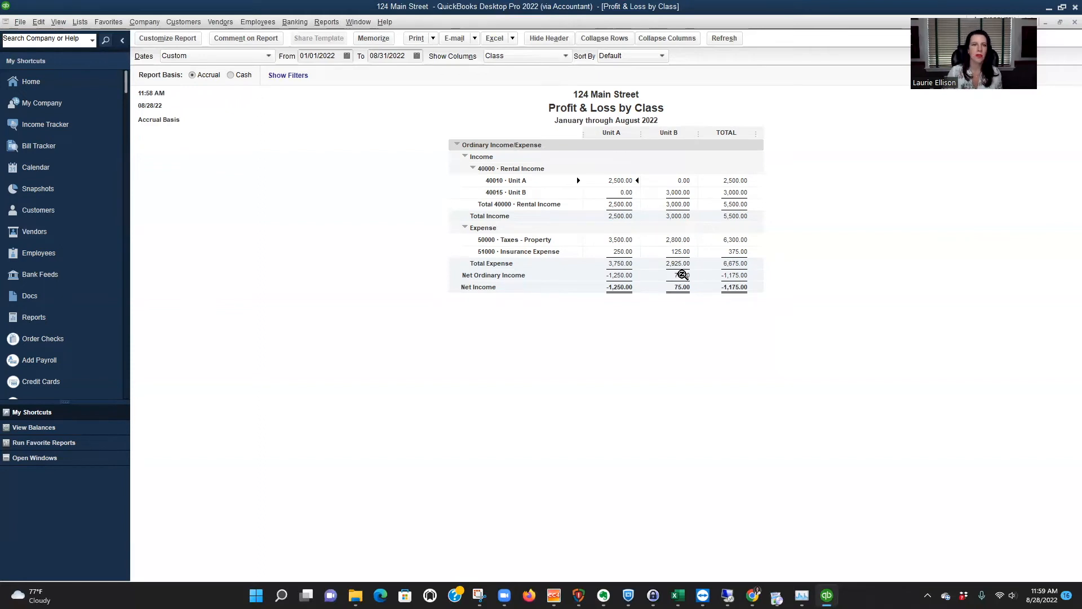
# Add a new class named G&A - Overhead to the class list.
pyautogui.click(88, 23)
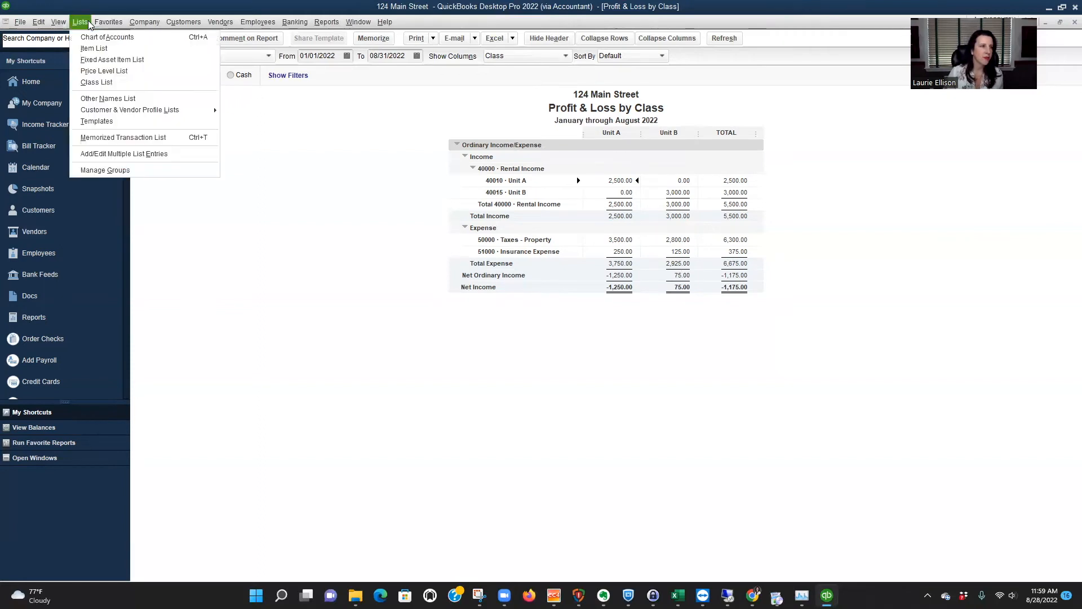
pyautogui.click(101, 82)
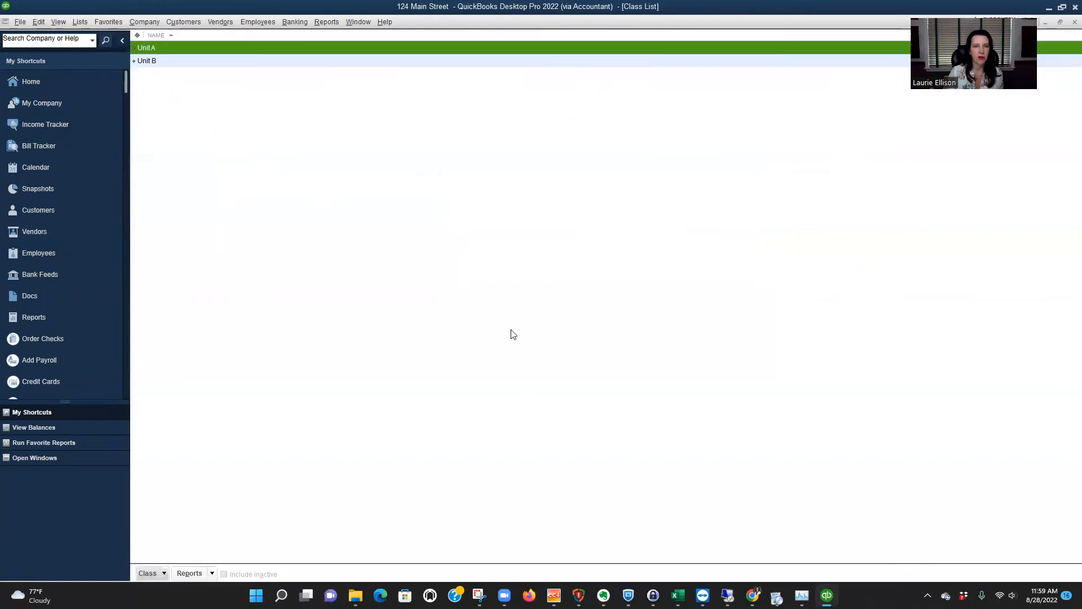
pyautogui.click(165, 573)
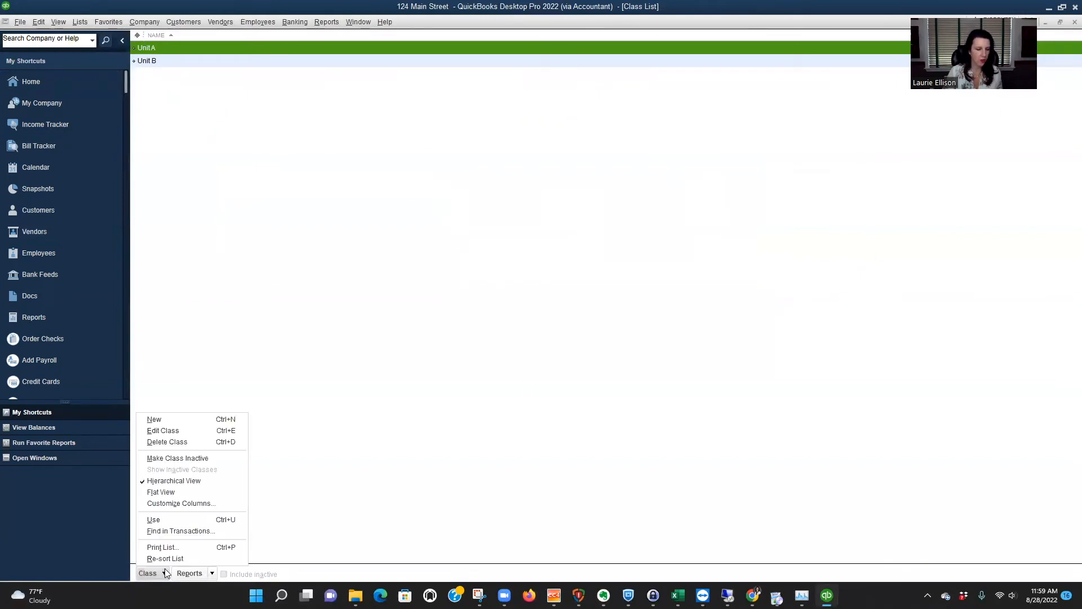
pyautogui.click(173, 420)
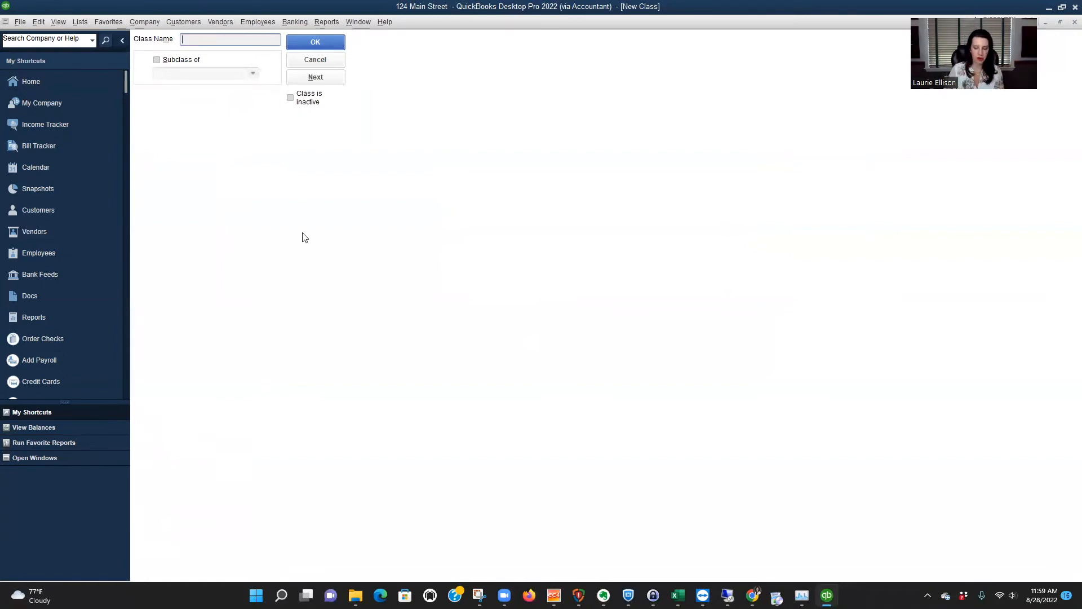
pyautogui.write('G&A')
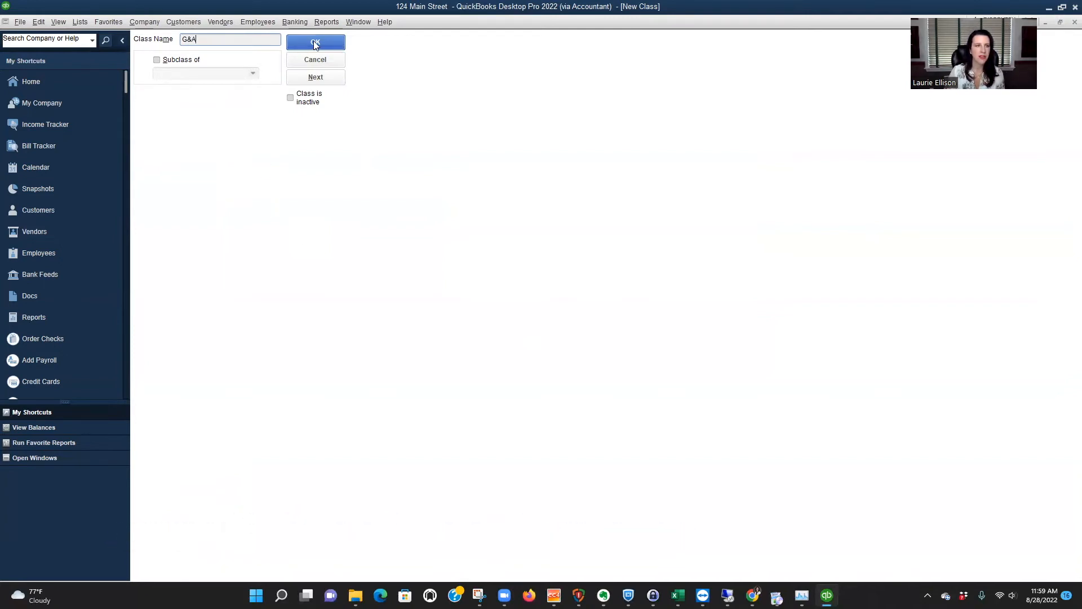
pyautogui.write('Overhead')
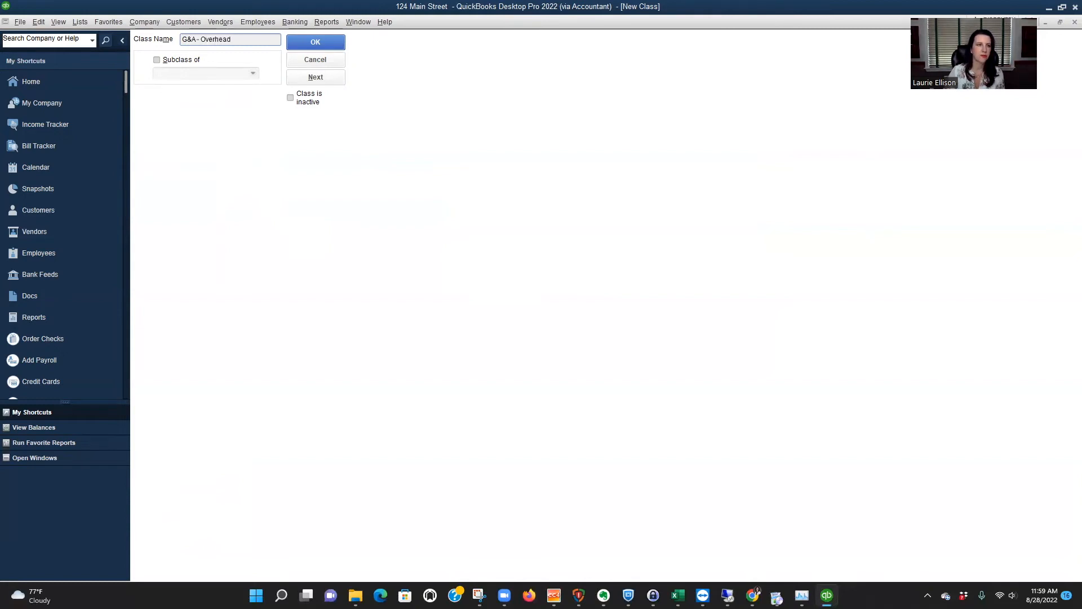
pyautogui.click(315, 42)
# Write a Chase Checking check for 68 to Sunoco, quick-adding the payee as a vendor.
pyautogui.hotkey('ctrl', 'w')
pyautogui.press('Tab')
pyautogui.press('Tab')
pyautogui.write('Sunoco')
pyautogui.press('Tab')
pyautogui.press('Return')
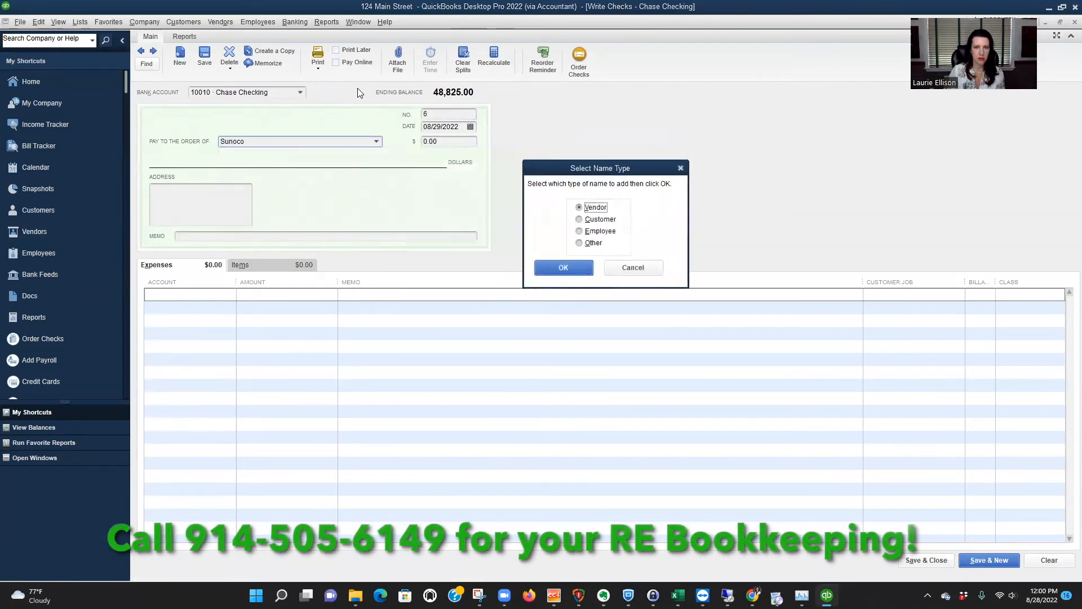
pyautogui.press('Return')
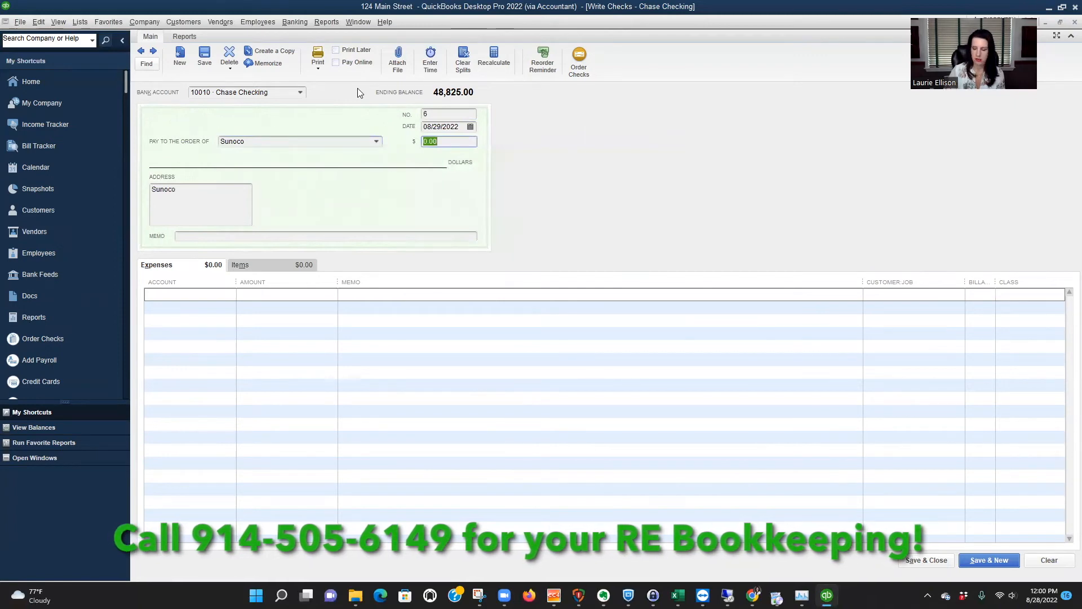
pyautogui.write('68')
pyautogui.press('Tab')
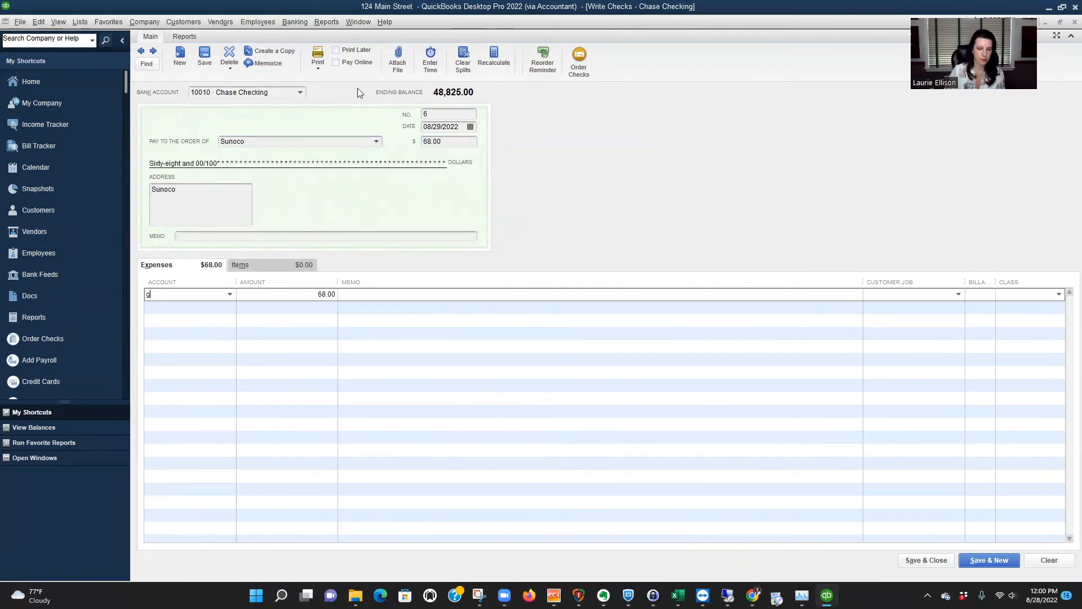
# Charge the Sunoco check to 60200 Automobile Expense with class G&A - Overhead, widen the Account column, and save and close the check.
pyautogui.write('g')
pyautogui.press('Tab')
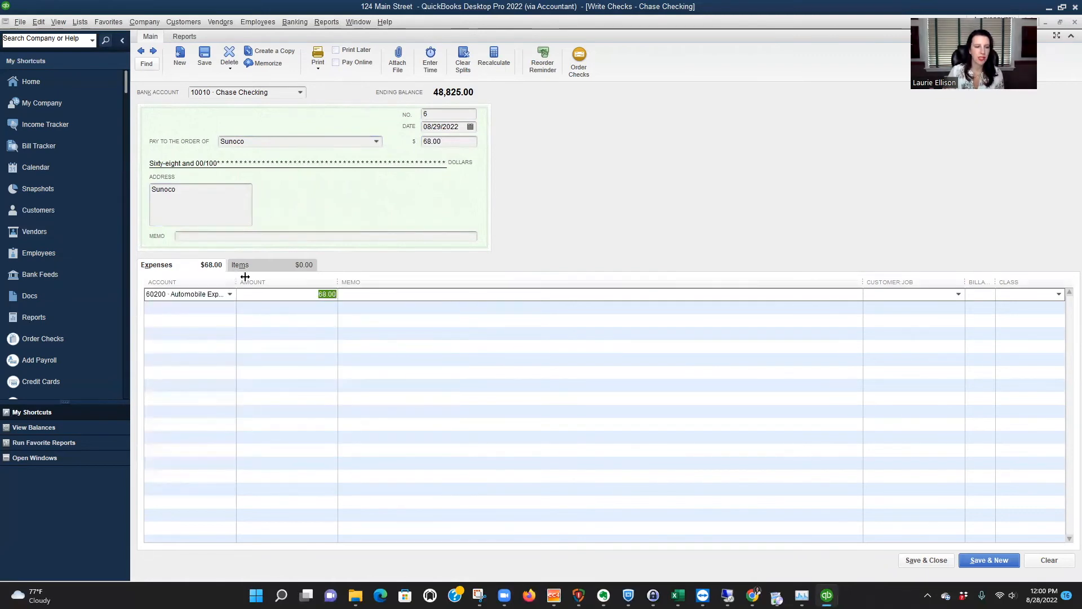
pyautogui.moveTo(236, 281); pyautogui.dragTo(286, 282)
pyautogui.click(1029, 295)
pyautogui.write('g')
pyautogui.press('Tab')
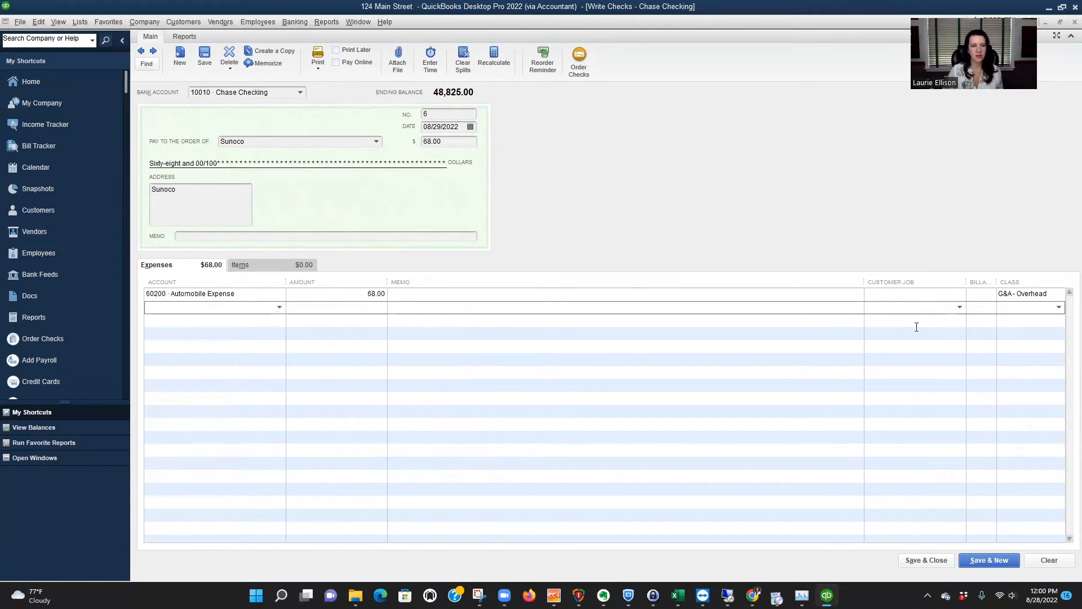
pyautogui.click(932, 562)
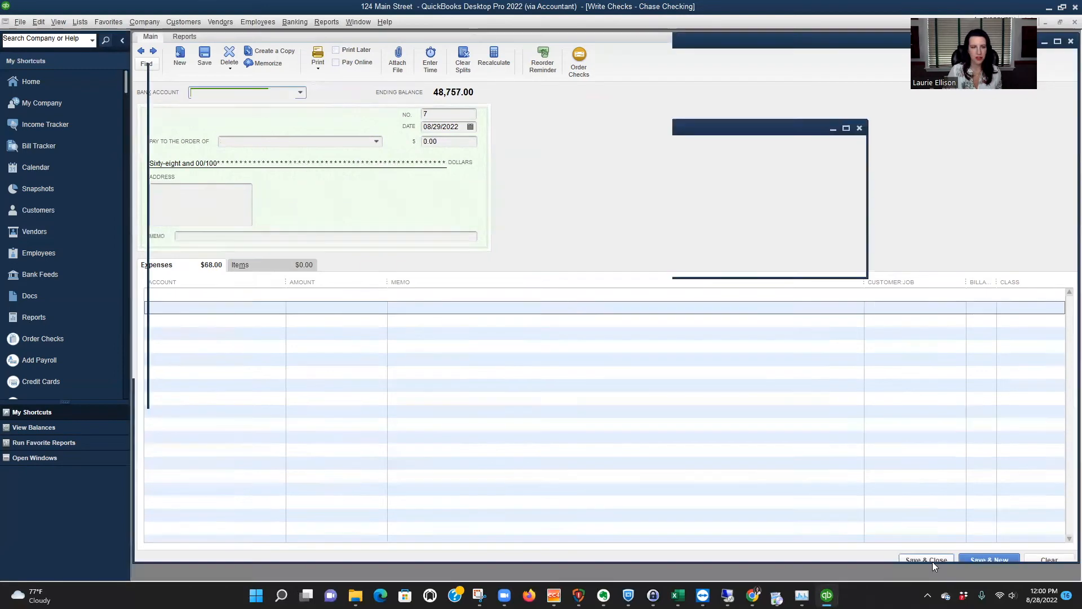
# Write a Chase Checking check for 125 to Staples, quick-adding the payee as a vendor.
pyautogui.hotkey('ctrl', 'w')
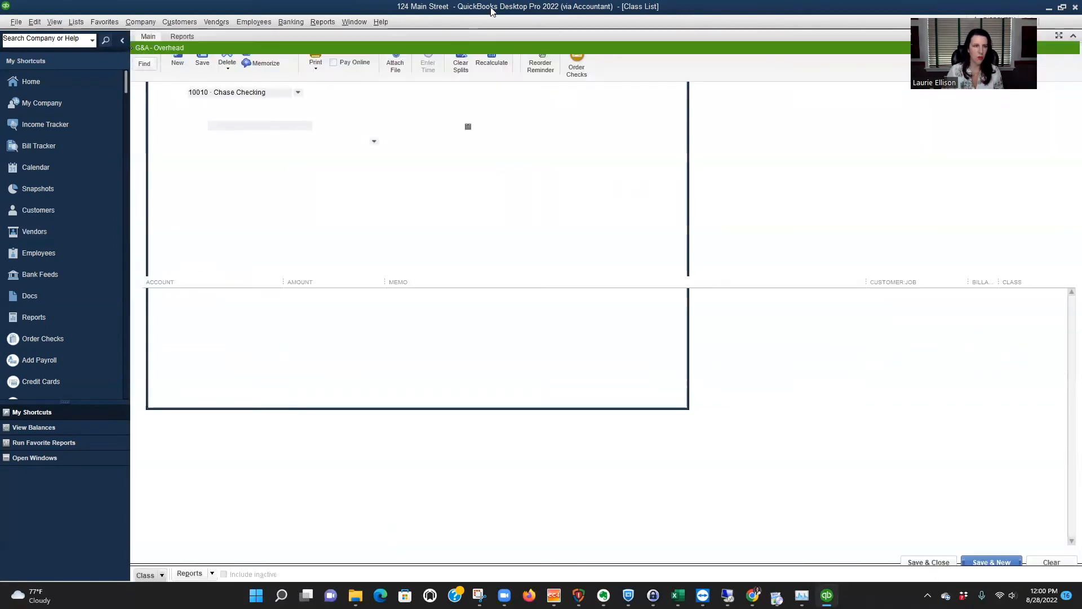
pyautogui.press('Tab')
pyautogui.press('Tab')
pyautogui.press('Tab')
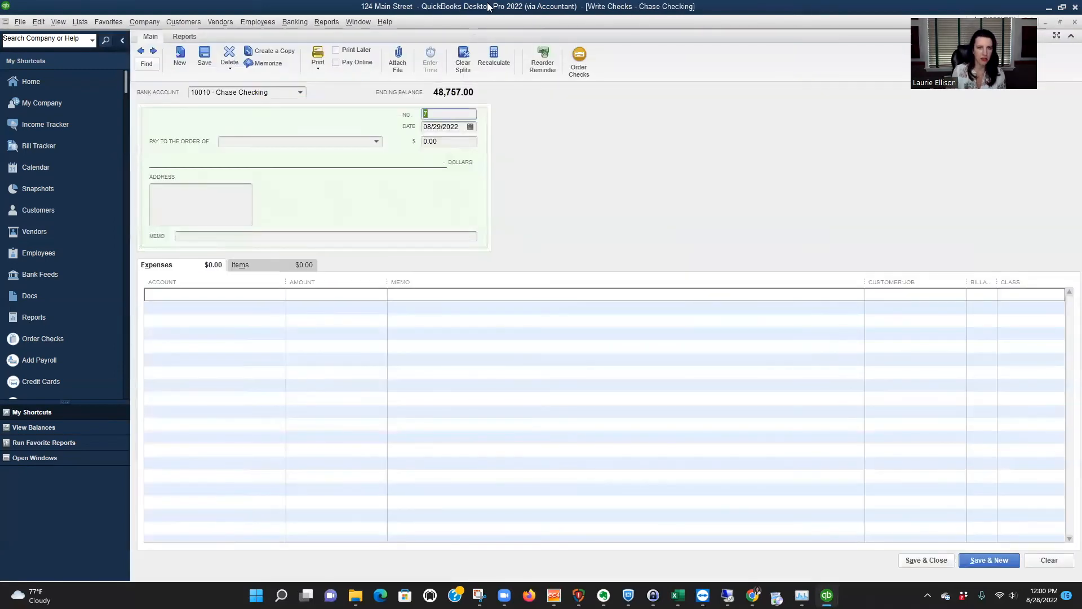
pyautogui.write('Stapl')
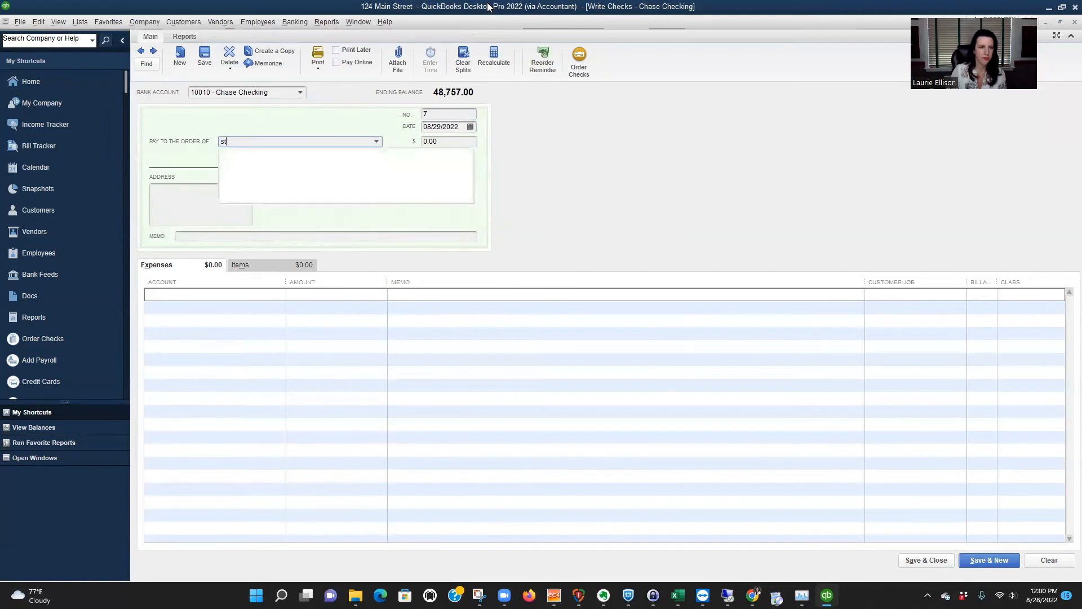
pyautogui.write('es')
pyautogui.press('Tab')
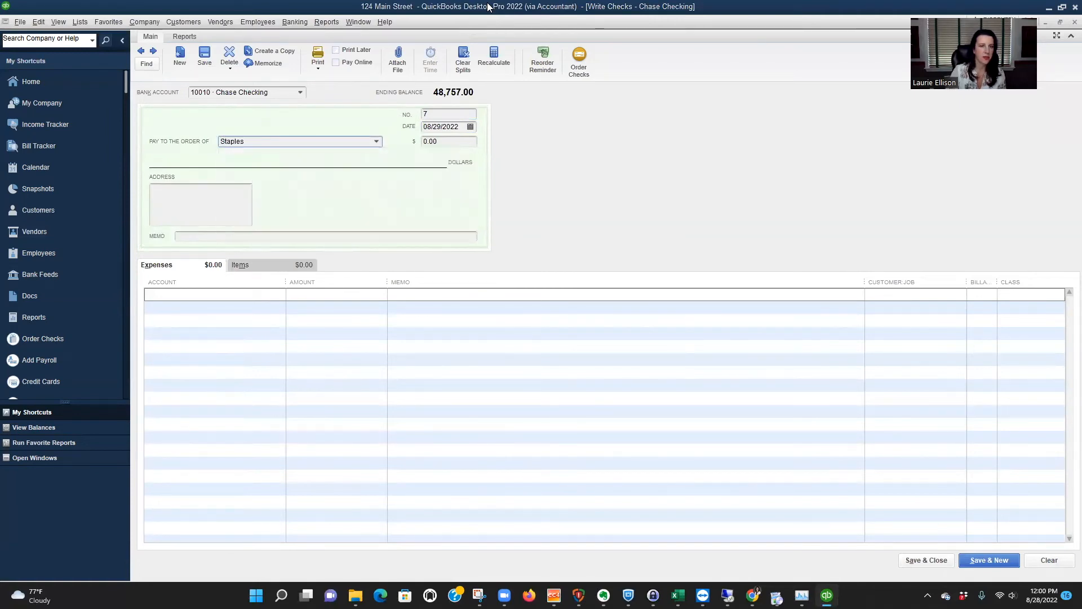
pyautogui.press('Return')
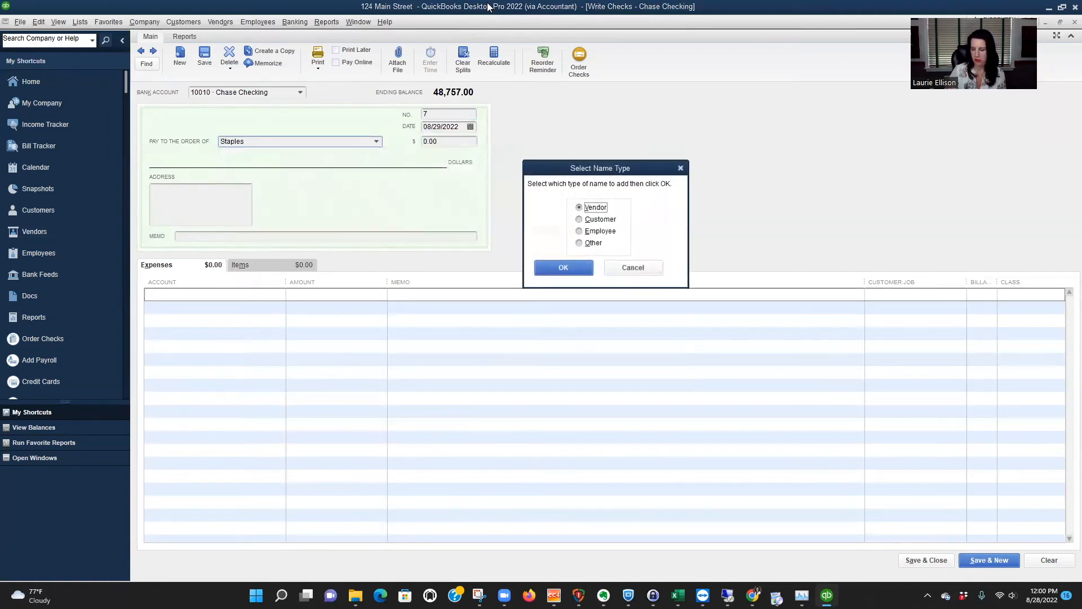
pyautogui.press('Return')
pyautogui.write('12')
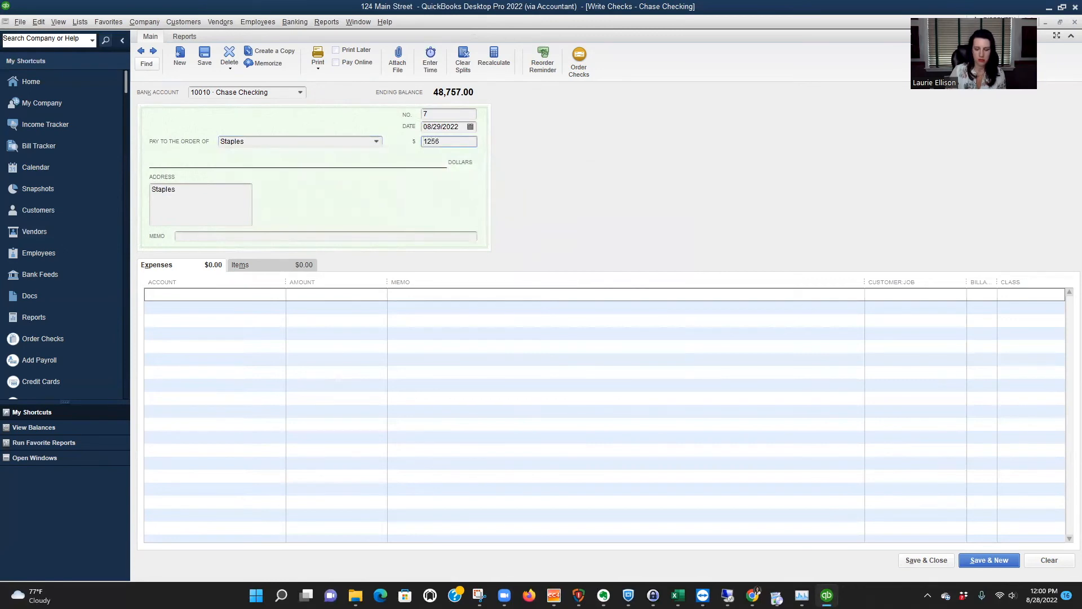
pyautogui.write('5')
# Charge the Staples check to 64900 Office Supplies with class G&A - Overhead, save it, and bring up the Profit & Loss by Class report.
pyautogui.press('Tab')
pyautogui.press('Tab')
pyautogui.write('Off')
pyautogui.press('Tab')
pyautogui.press('Tab')
pyautogui.press('Tab')
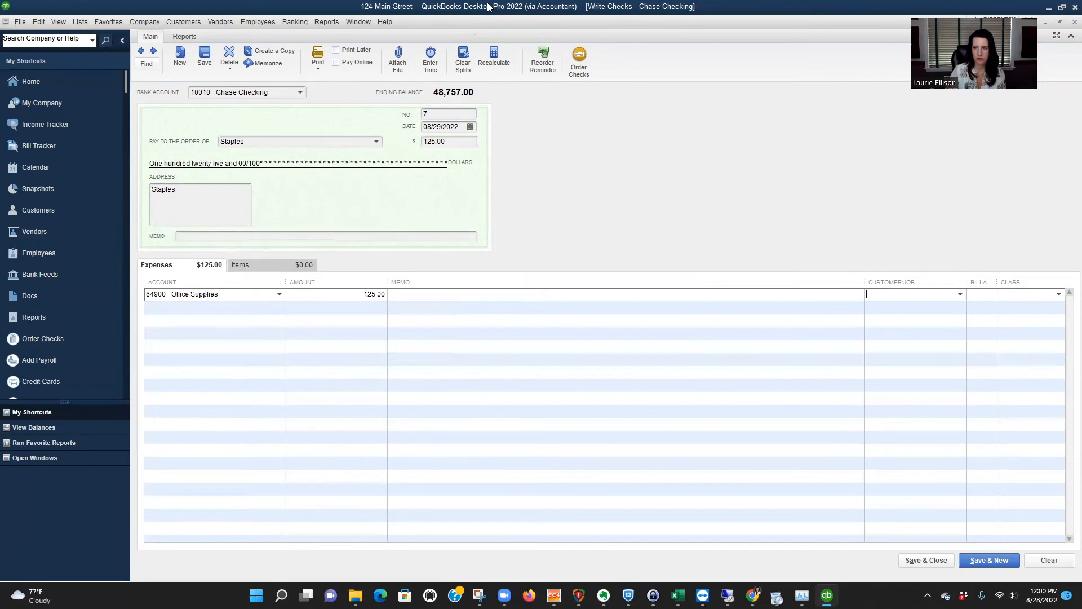
pyautogui.write('G&A - Overhead')
pyautogui.press('Tab')
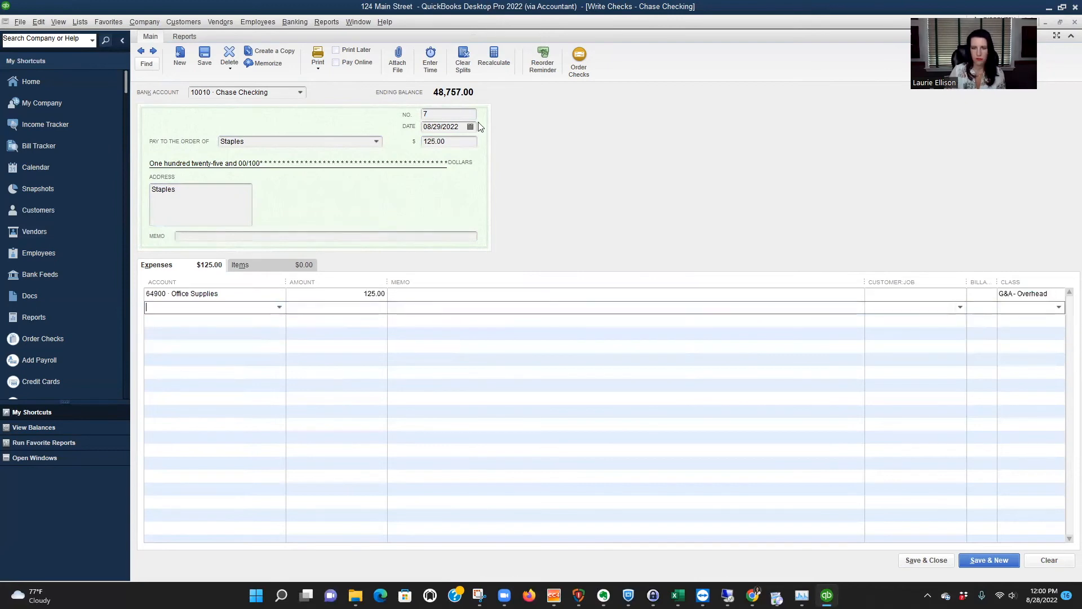
pyautogui.click(536, 324)
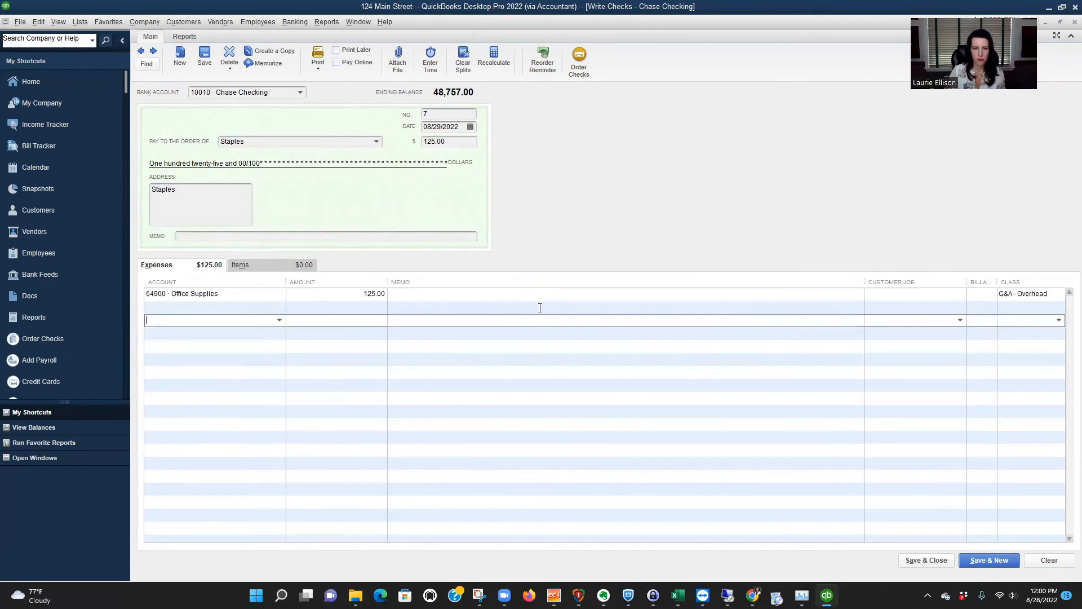
pyautogui.click(934, 560)
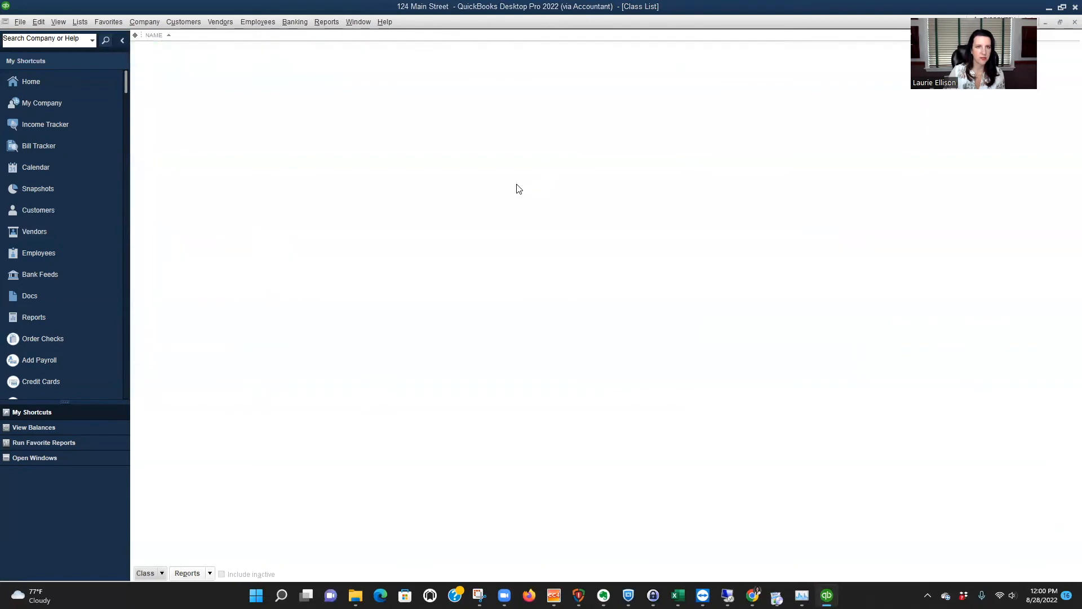
pyautogui.click(236, 164)
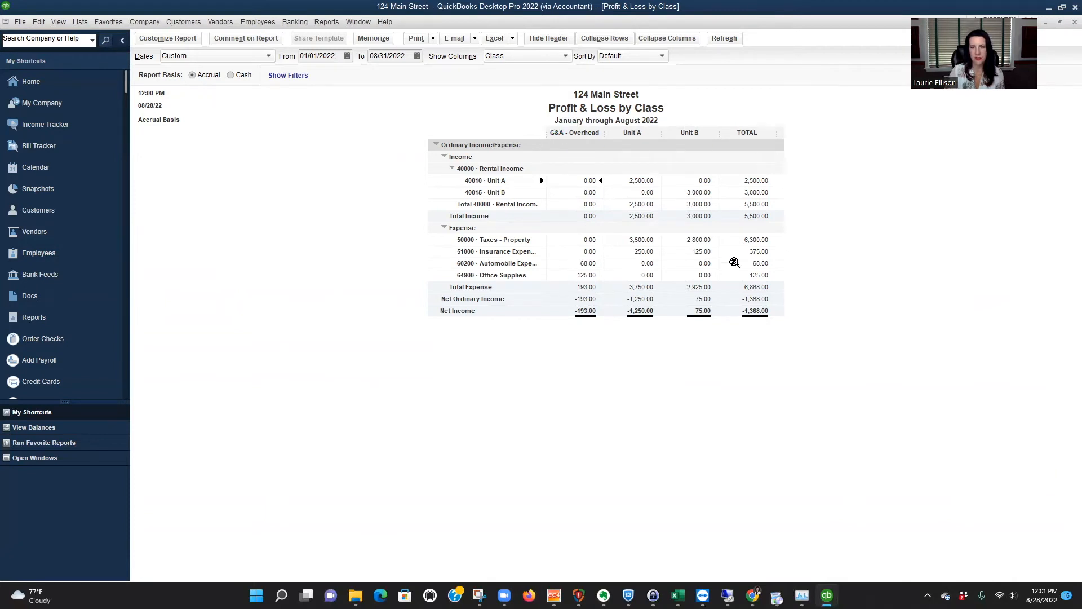
# Write a Chase Checking check for 69 to Godaddy.com, quick-adding the payee as a vendor.
pyautogui.hotkey('ctrl', 'w')
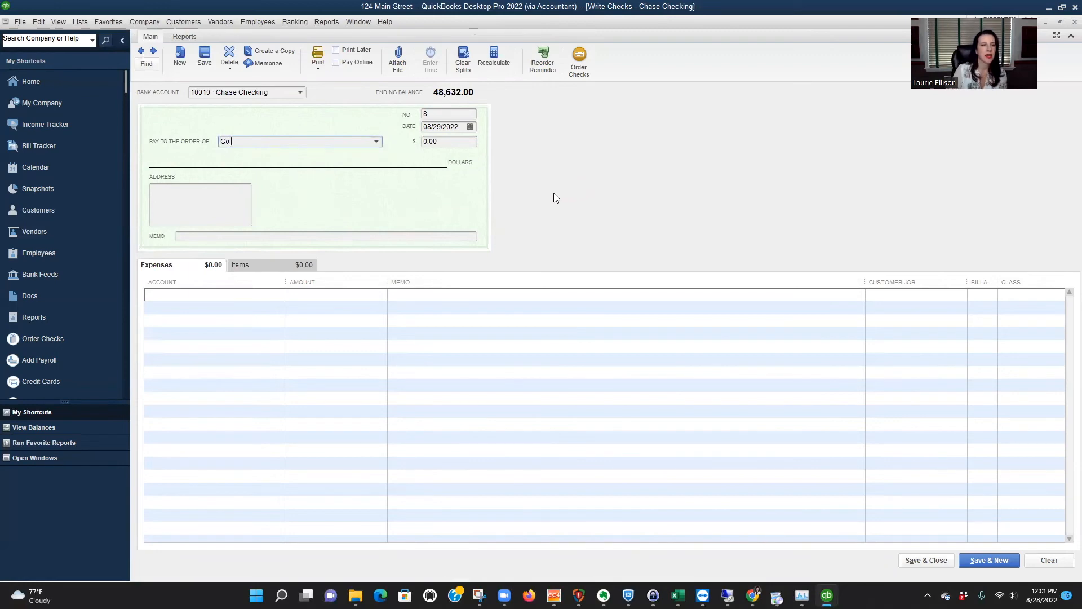
pyautogui.write('dy.com')
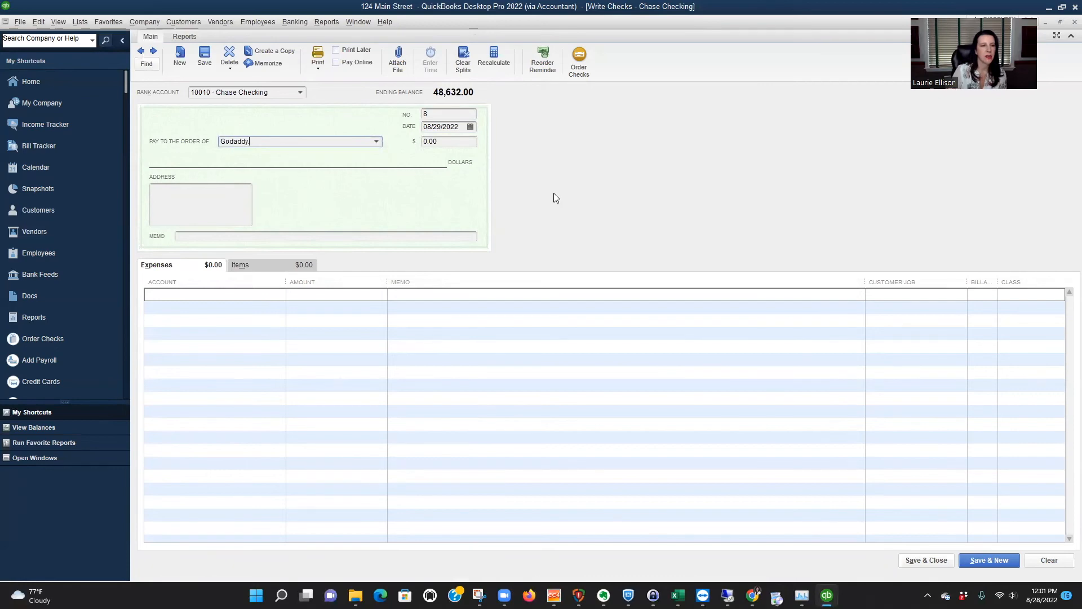
pyautogui.press('Tab')
pyautogui.press('Return')
pyautogui.press('Return')
pyautogui.write('69')
pyautogui.press('Tab')
pyautogui.press('Tab')
pyautogui.press('Tab')
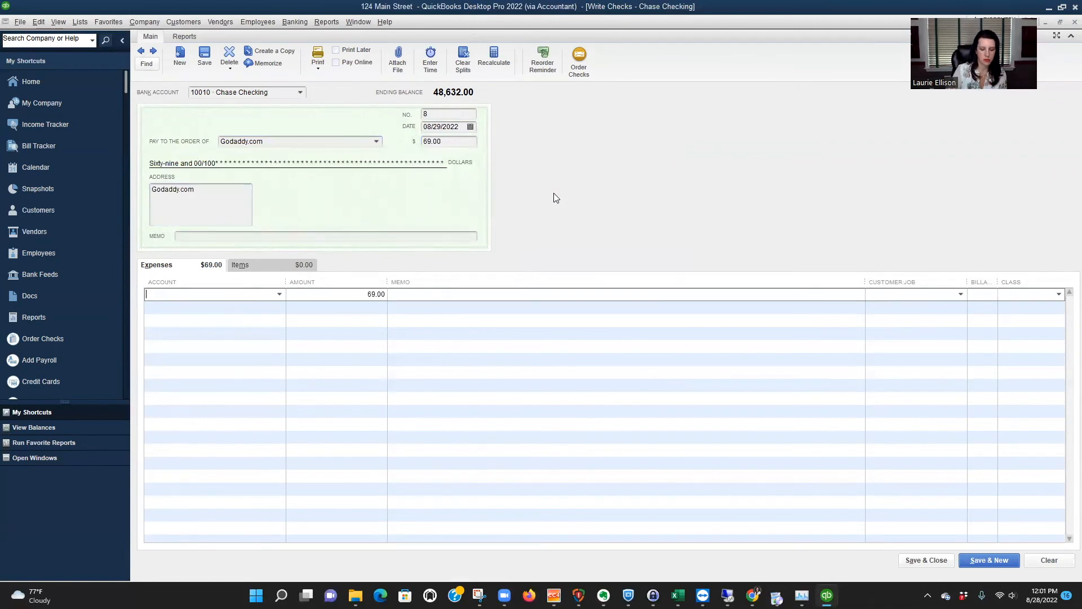
# Charge the Godaddy.com check to 60000 Advertising and Promotion without a class, and save and close it.
pyautogui.write('ad')
pyautogui.press('Tab')
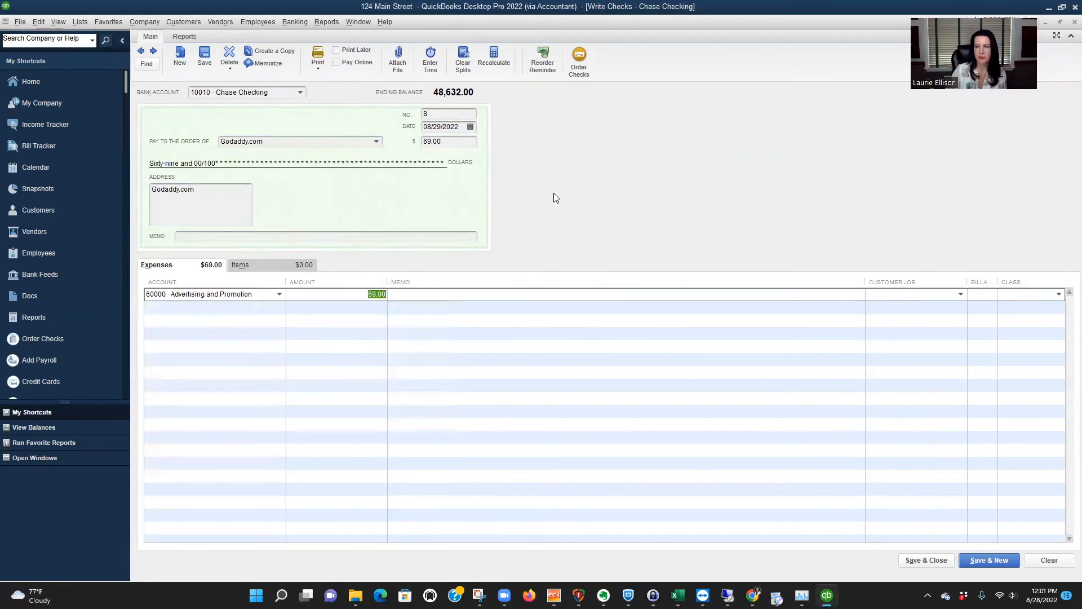
pyautogui.click(712, 443)
pyautogui.click(925, 560)
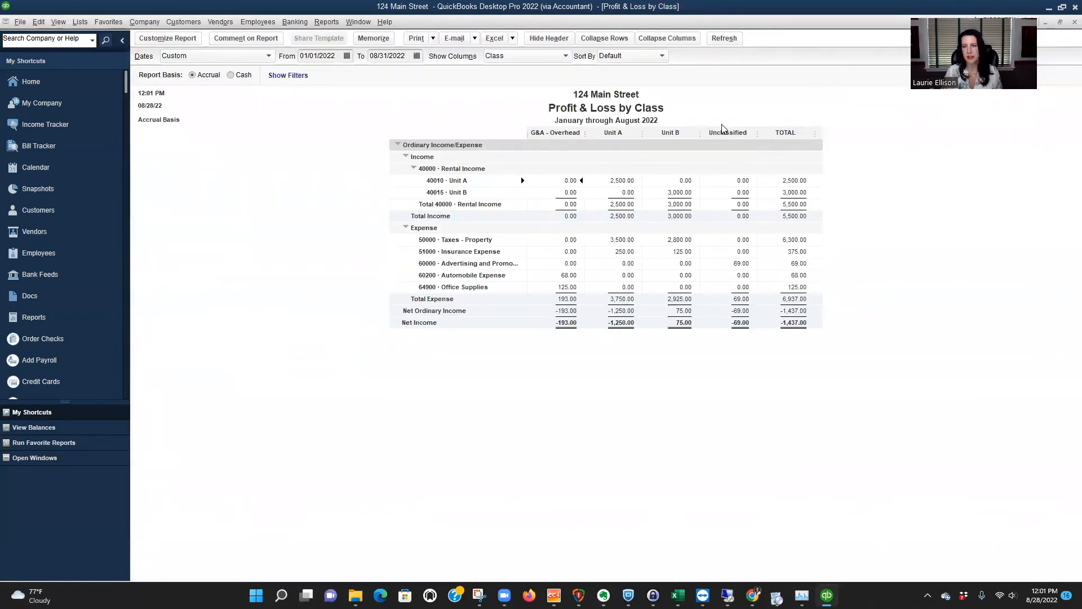
# Drill down from the report's unclassified advertising amount to the Godaddy.com check, assign class G&A - Overhead, and save the change.
pyautogui.doubleClick(745, 264)
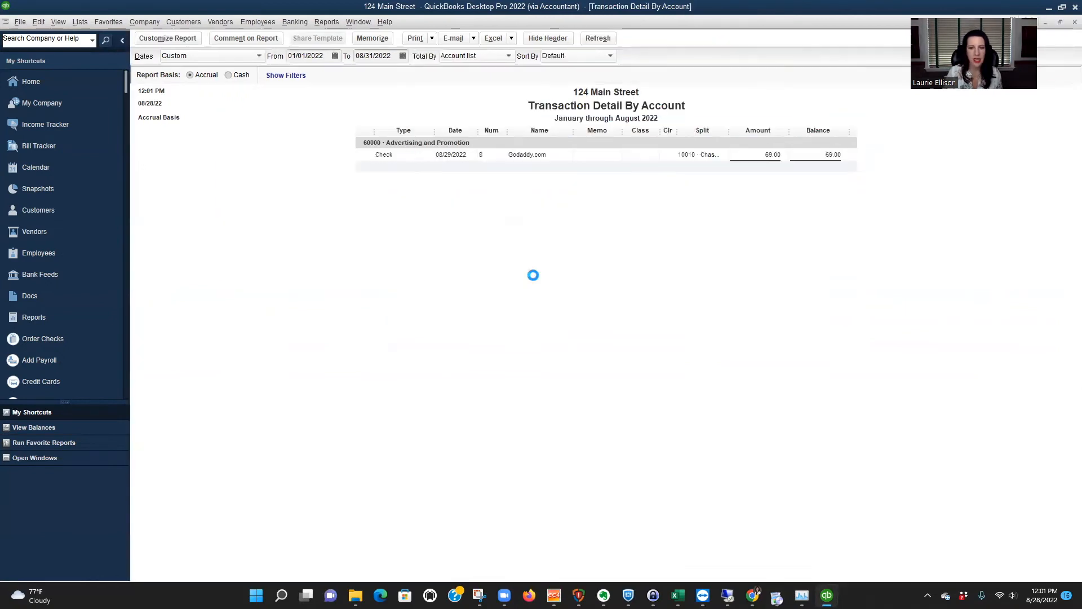
pyautogui.doubleClick(760, 157)
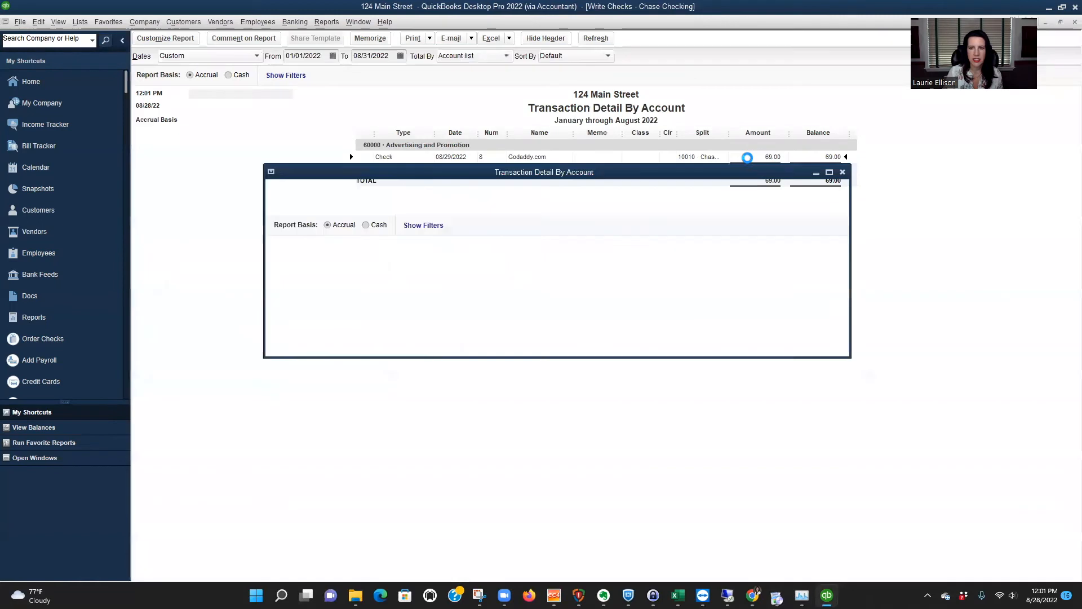
pyautogui.click(1042, 293)
pyautogui.click(1060, 294)
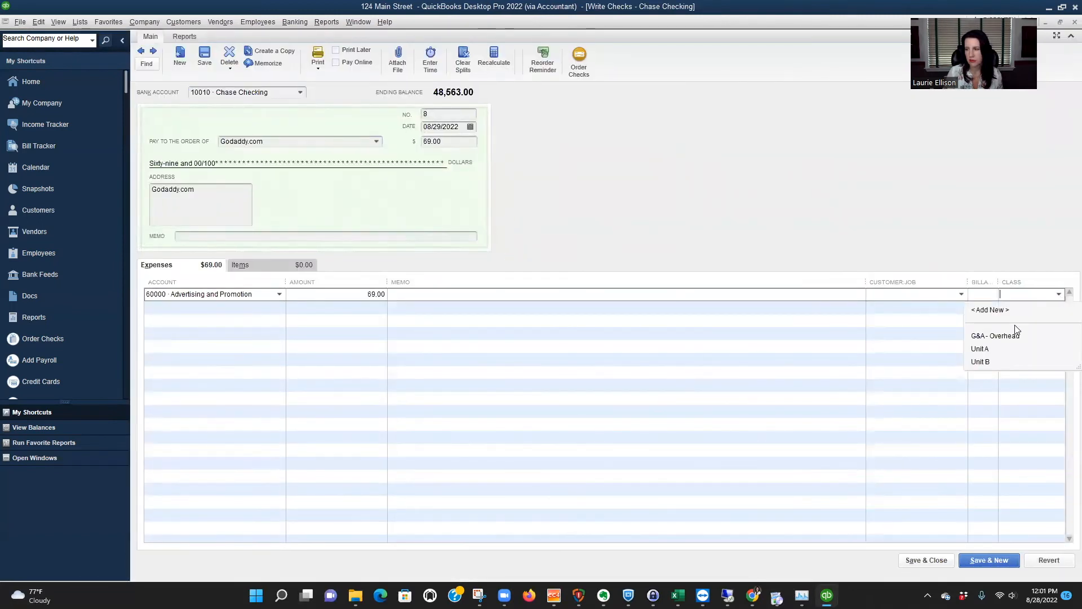
pyautogui.click(1004, 332)
pyautogui.click(953, 379)
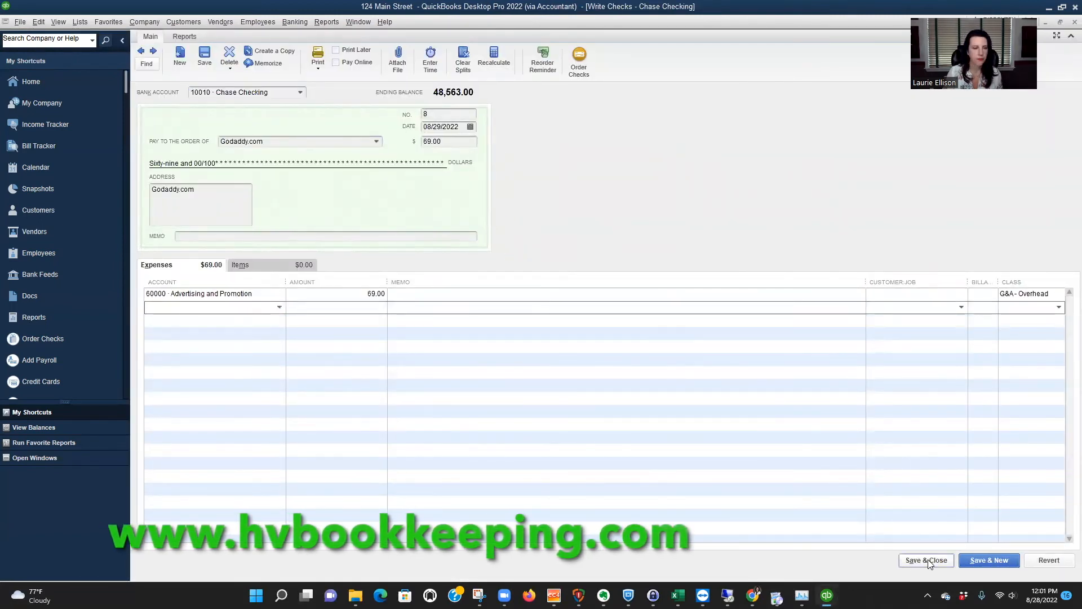
pyautogui.click(929, 561)
pyautogui.click(490, 181)
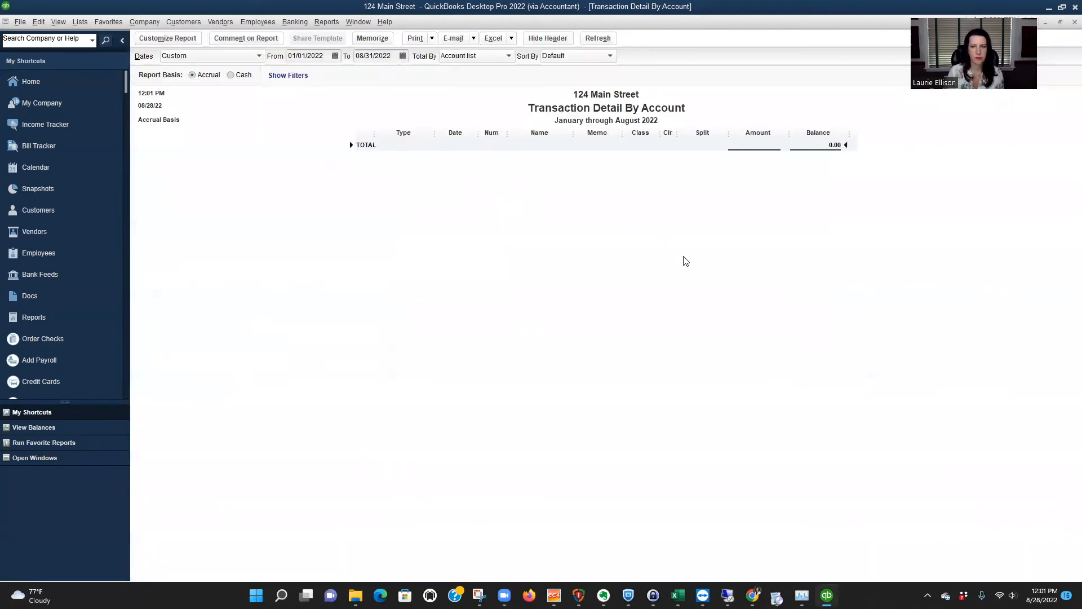
pyautogui.press('Escape')
pyautogui.click(597, 241)
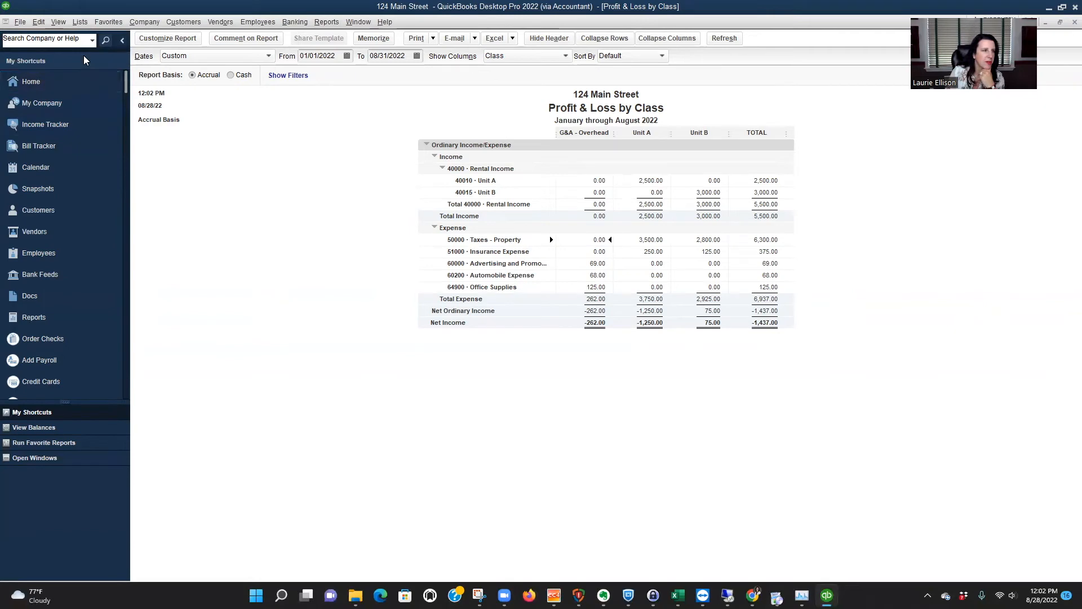
pyautogui.click(81, 26)
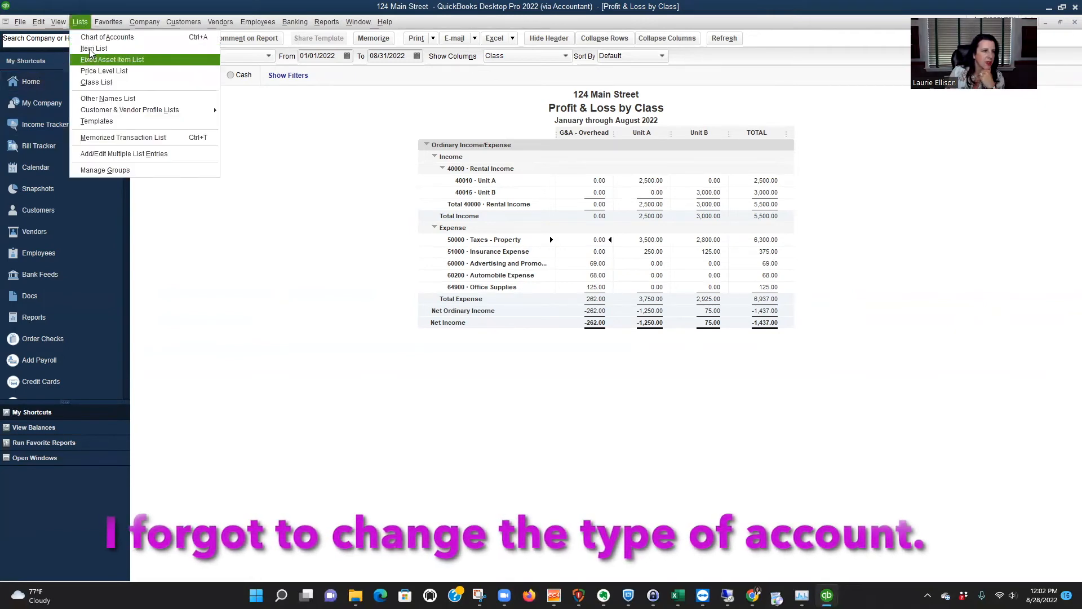
pyautogui.click(107, 36)
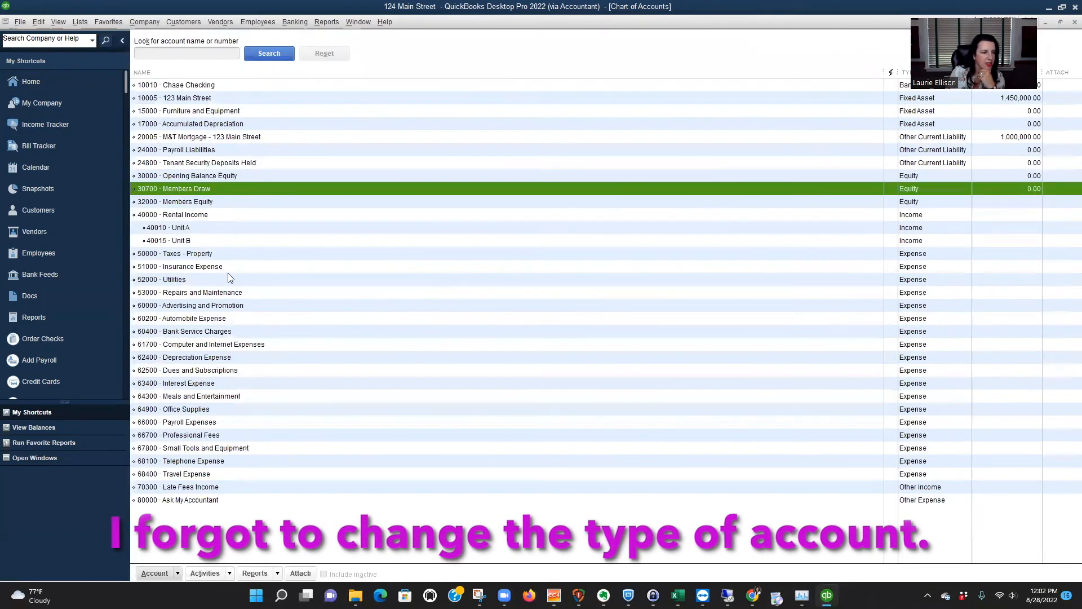
pyautogui.click(210, 255)
pyautogui.rightClick(210, 258)
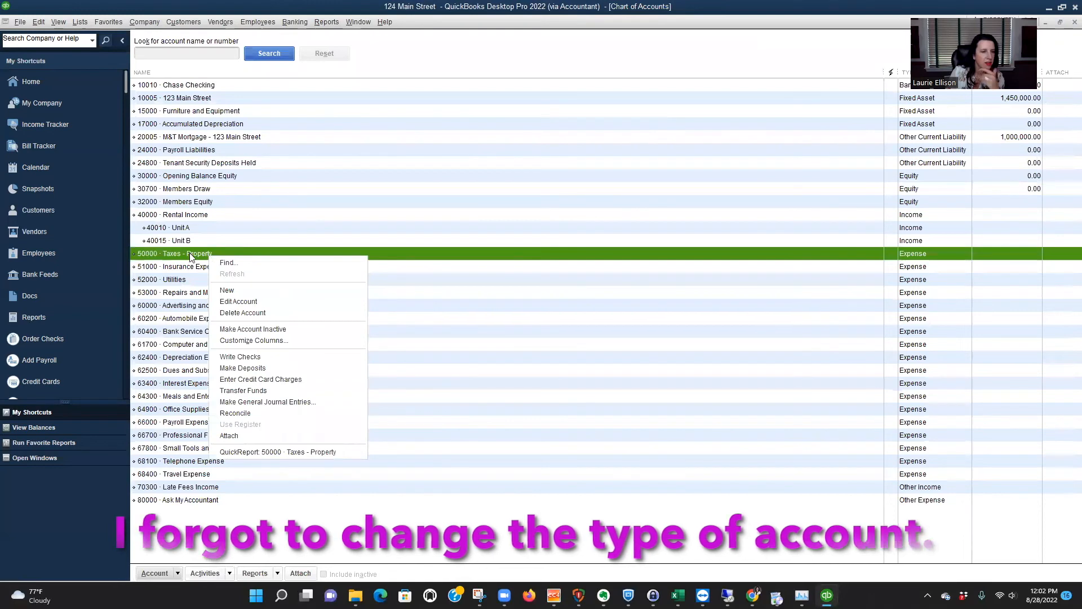
pyautogui.press('Escape')
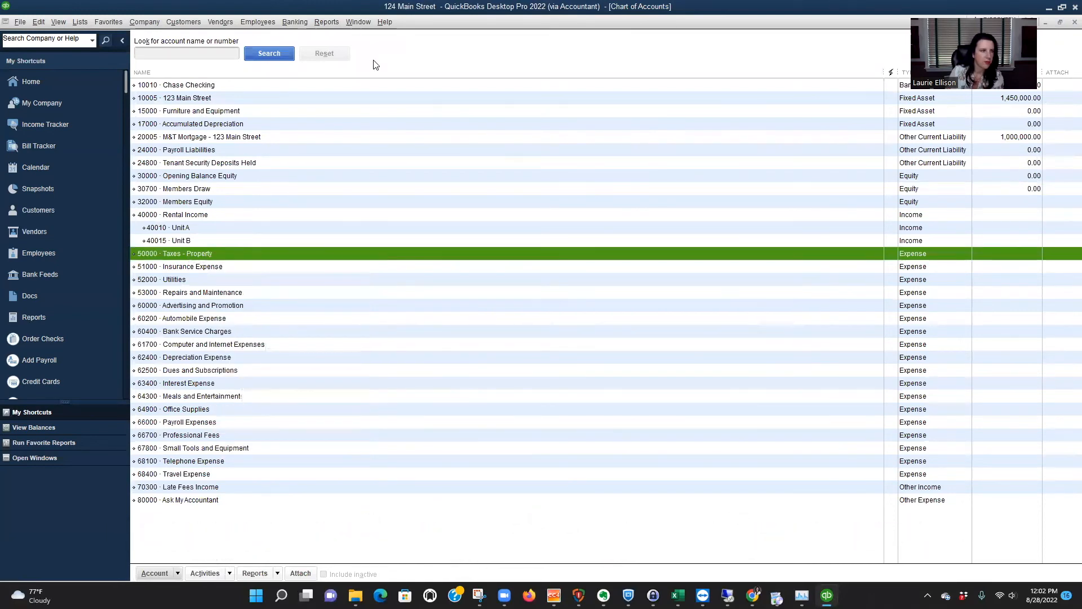
pyautogui.press('Escape')
pyautogui.press('Escape')
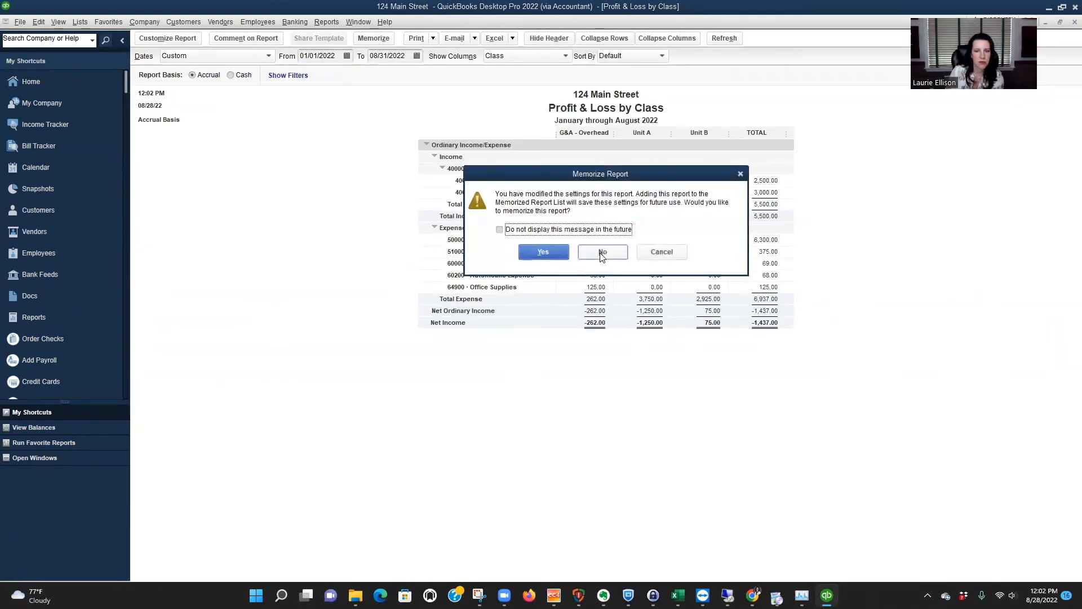
# Close the Profit & Loss by Class report without memorizing its settings.
pyautogui.click(600, 252)
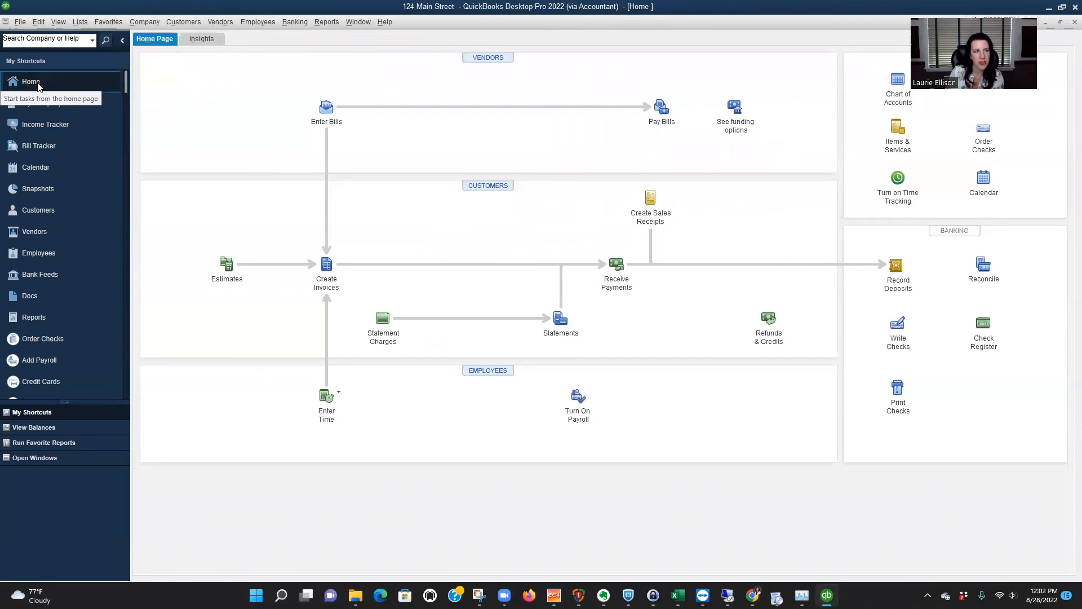
# Change the 50000 Taxes - Property account's type to Cost of Goods Sold in the chart of accounts.
pyautogui.click(897, 80)
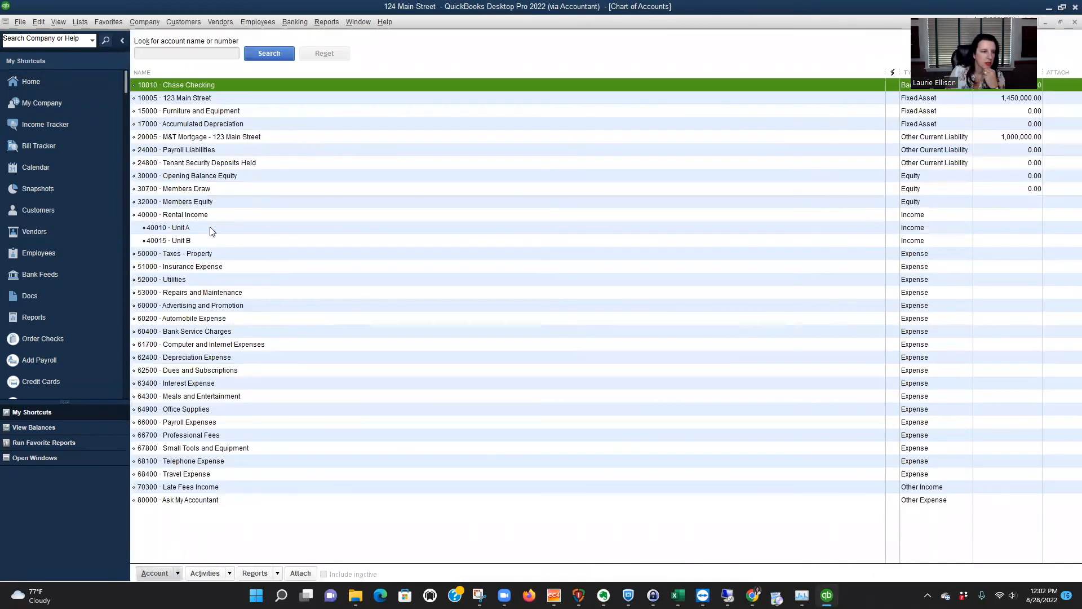
pyautogui.click(188, 255)
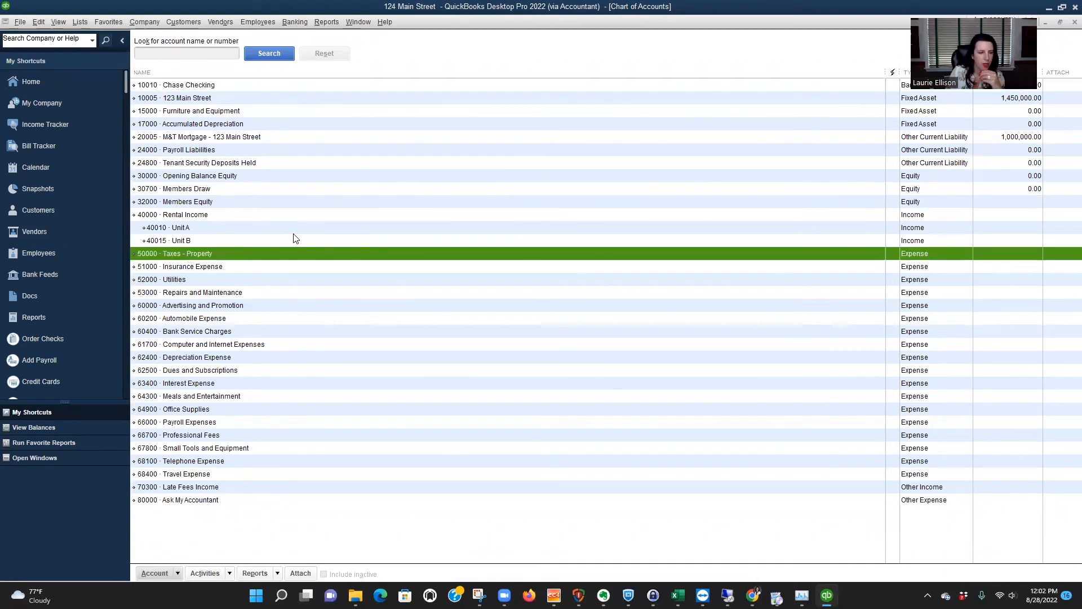
pyautogui.rightClick(237, 258)
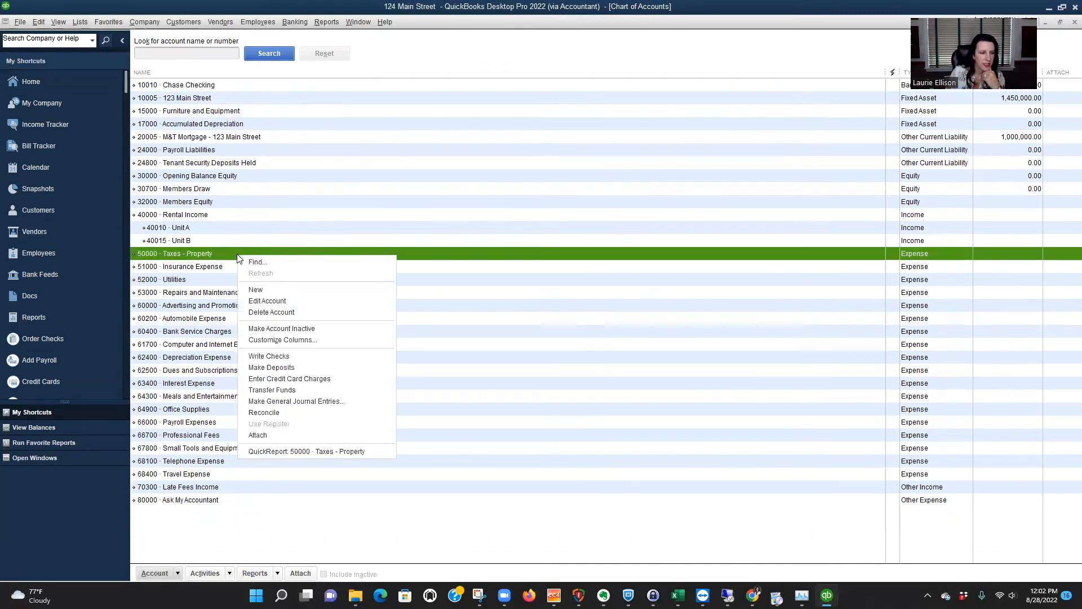
pyautogui.click(259, 298)
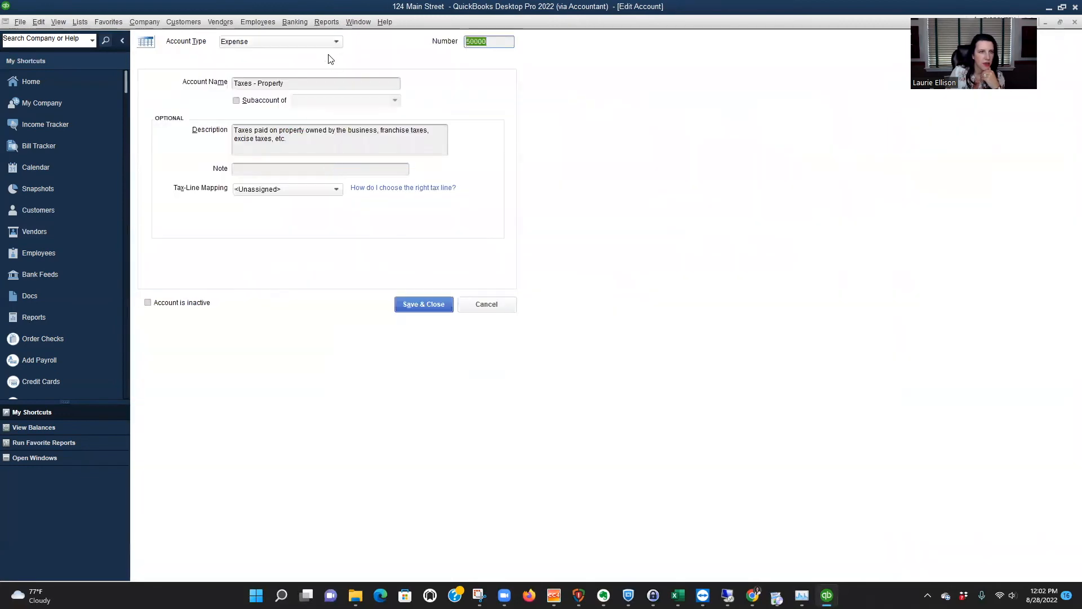
pyautogui.click(335, 42)
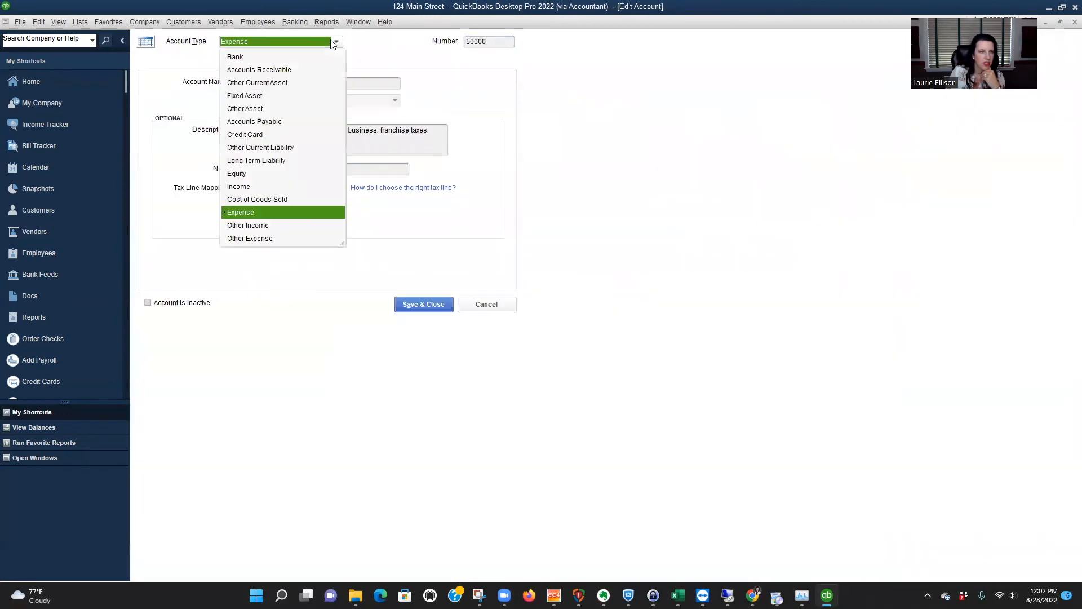
pyautogui.click(260, 199)
pyautogui.click(424, 305)
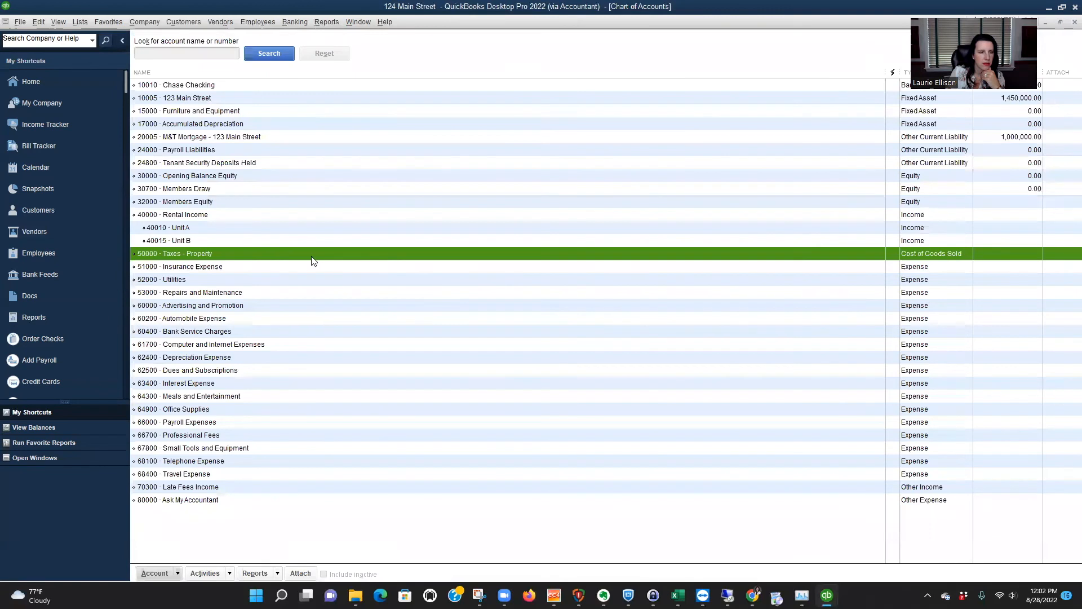
# Change the 51000 Insurance Expense account's type to Cost of Goods Sold and save the account.
pyautogui.click(232, 266)
pyautogui.rightClick(232, 266)
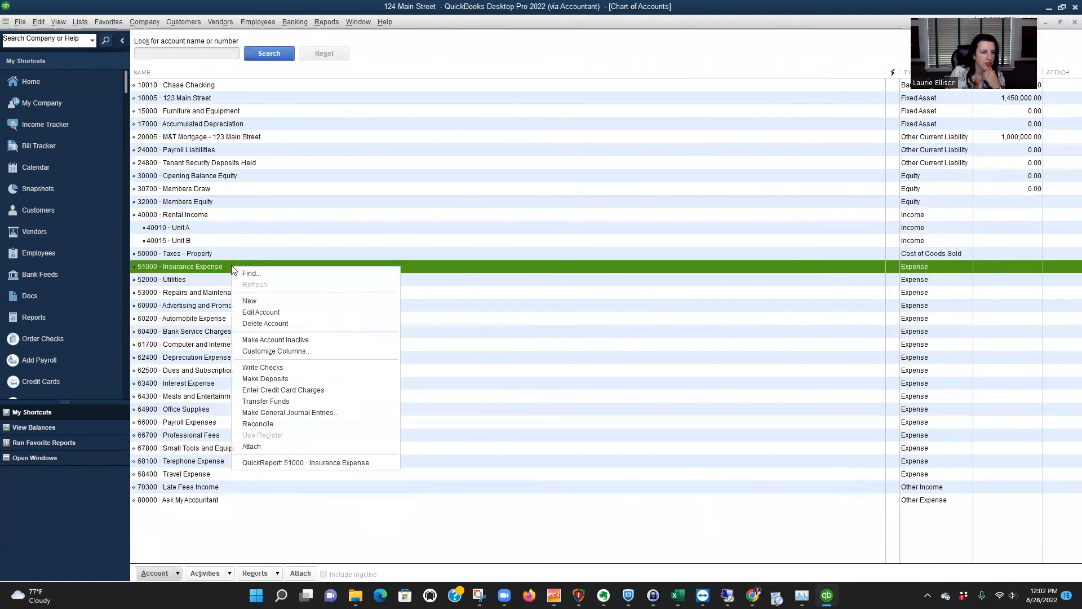
pyautogui.click(251, 314)
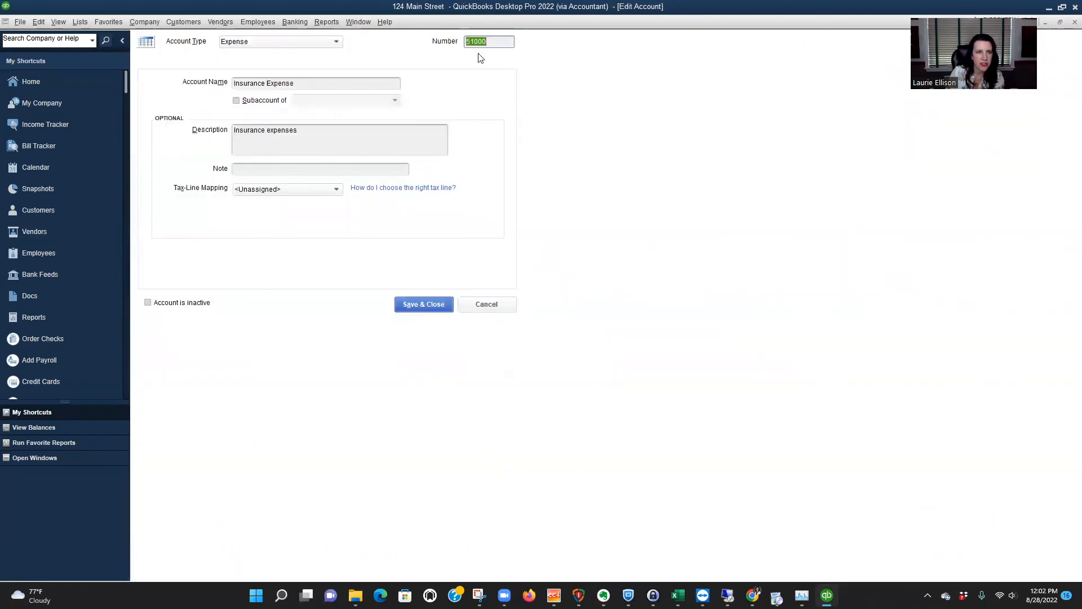
pyautogui.click(317, 41)
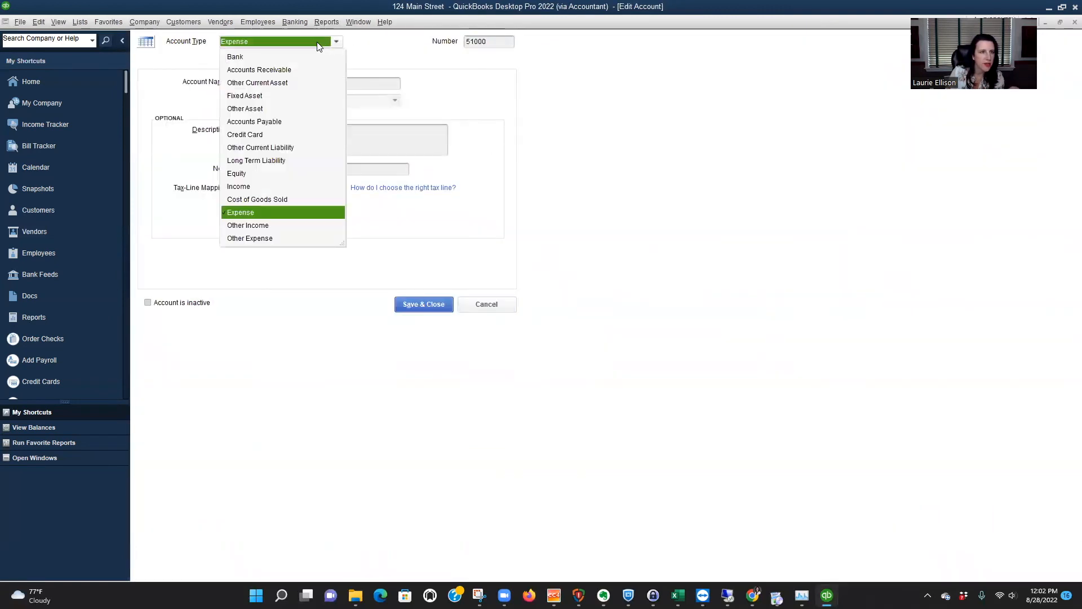
pyautogui.click(257, 199)
pyautogui.click(423, 304)
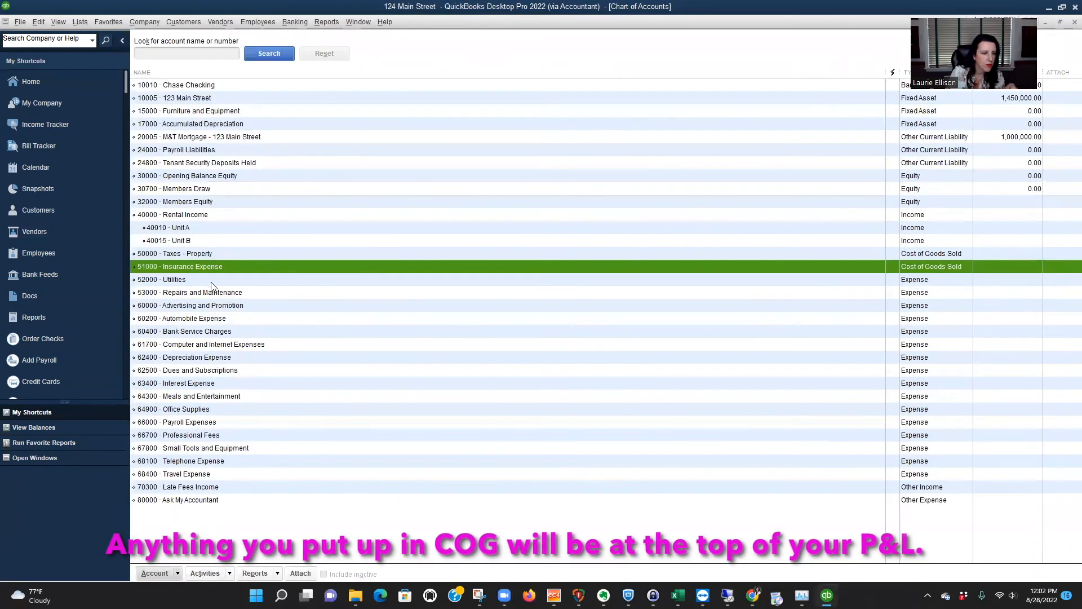
# Change the 52000 Utilities account's type to Cost of Goods Sold and save the account.
pyautogui.click(203, 280)
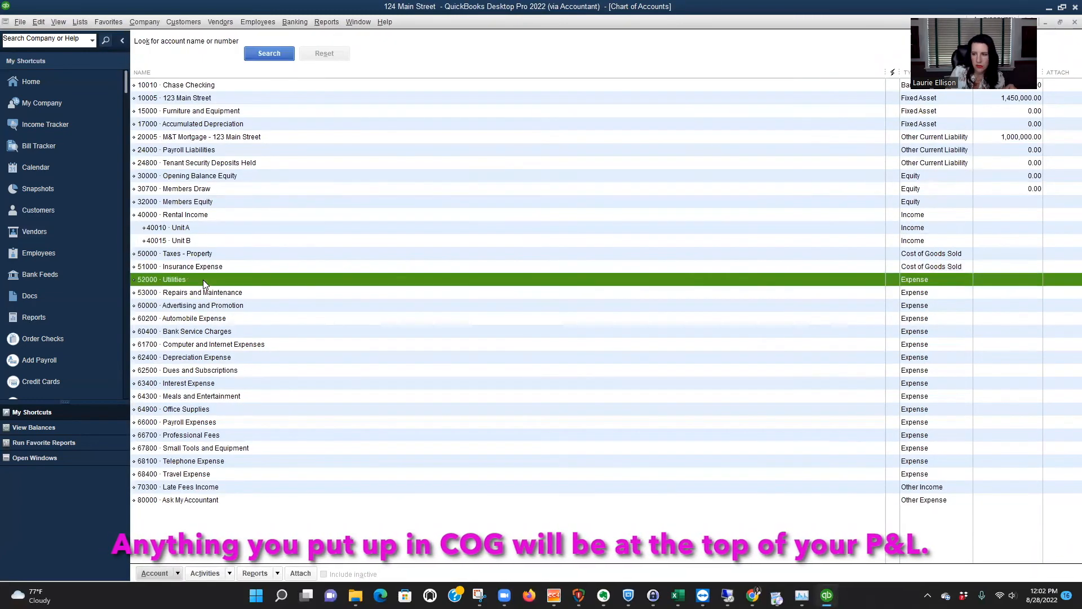
pyautogui.rightClick(203, 280)
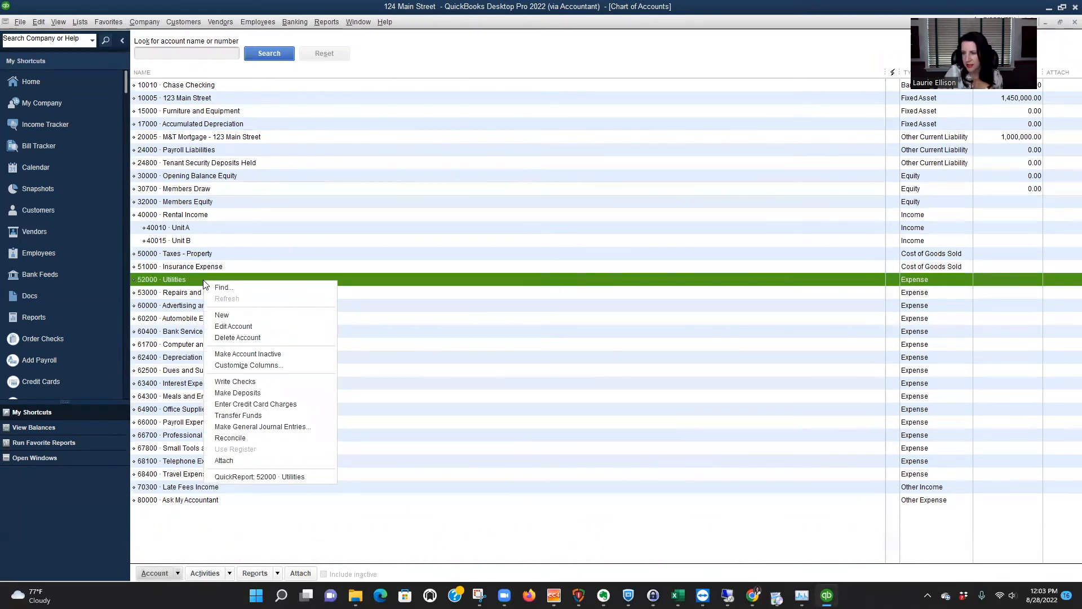
pyautogui.click(233, 326)
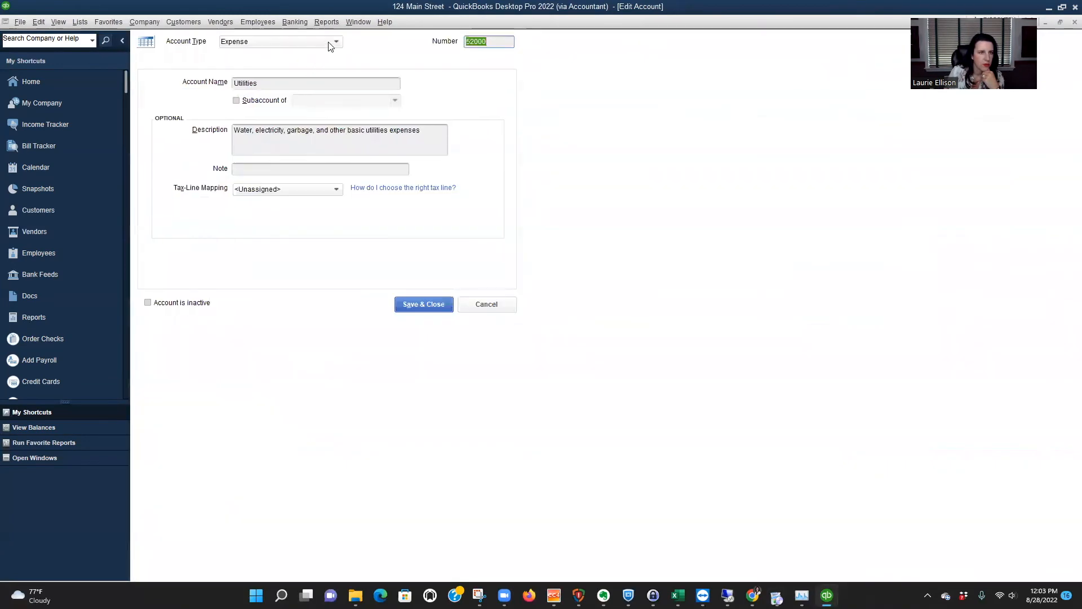
pyautogui.click(331, 44)
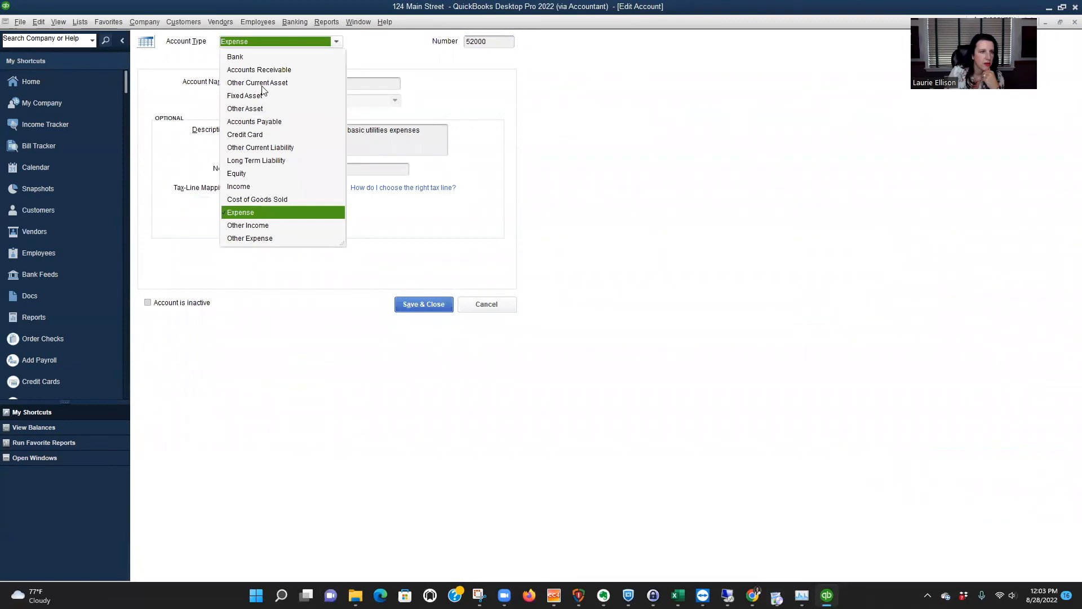
pyautogui.click(257, 199)
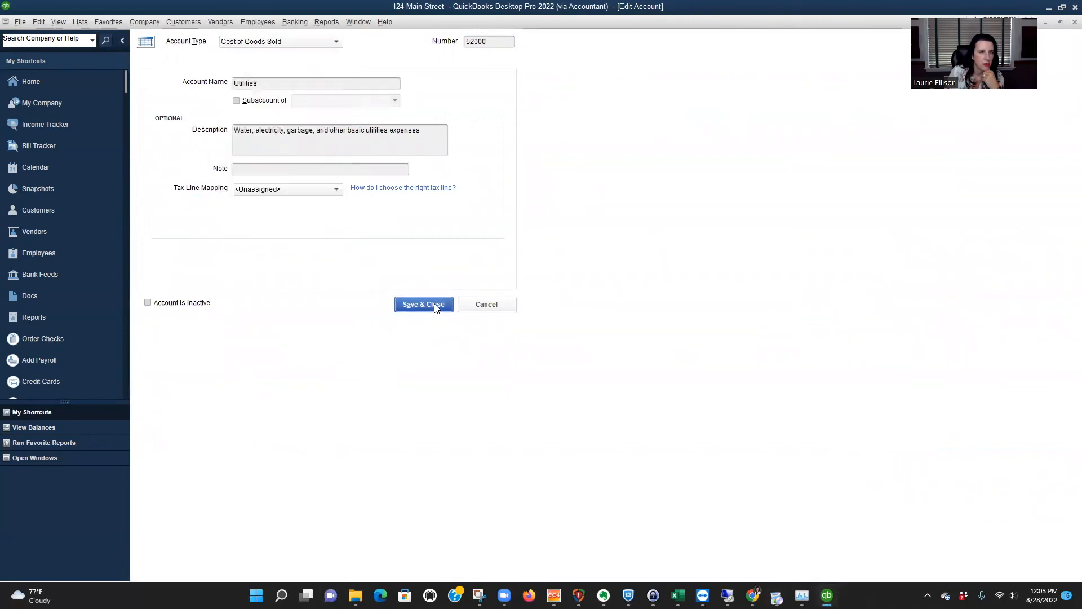
pyautogui.click(430, 304)
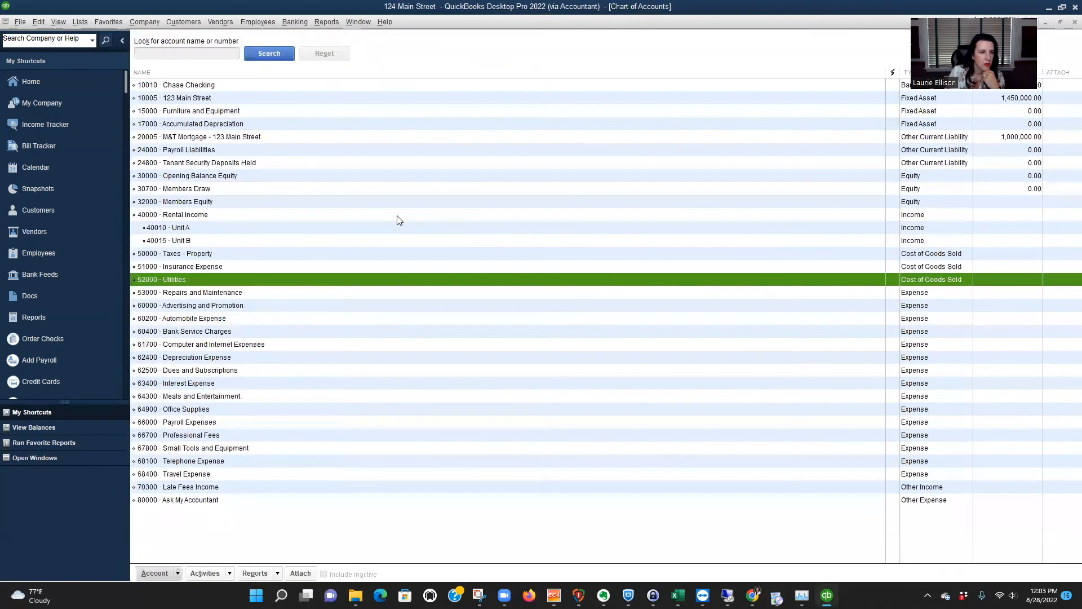
# Change the 53000 Repairs and Maintenance account's type to Cost of Goods Sold and save the account.
pyautogui.rightClick(238, 295)
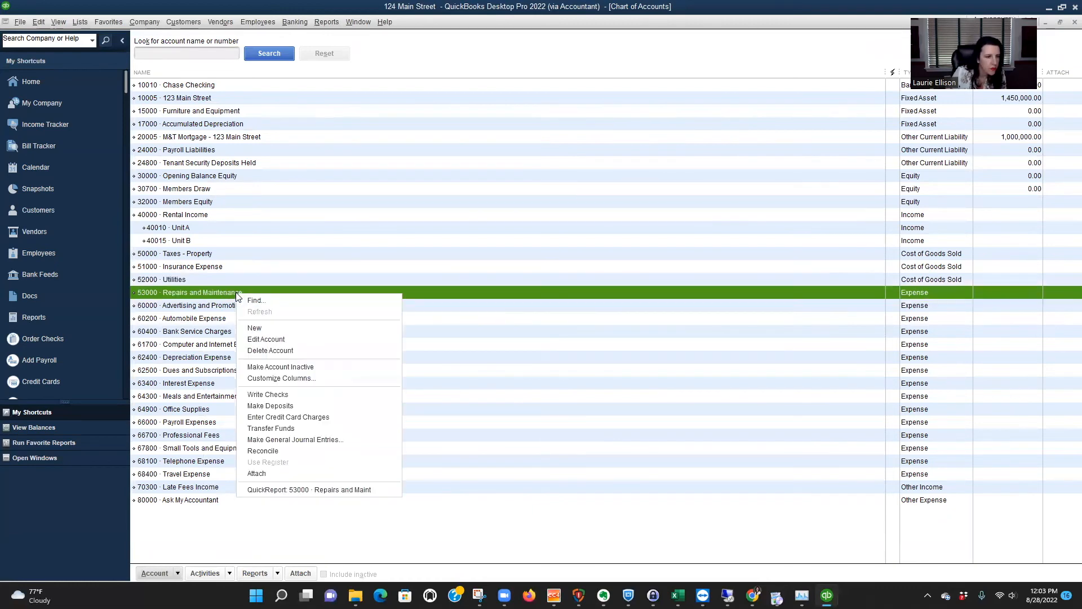
pyautogui.click(265, 339)
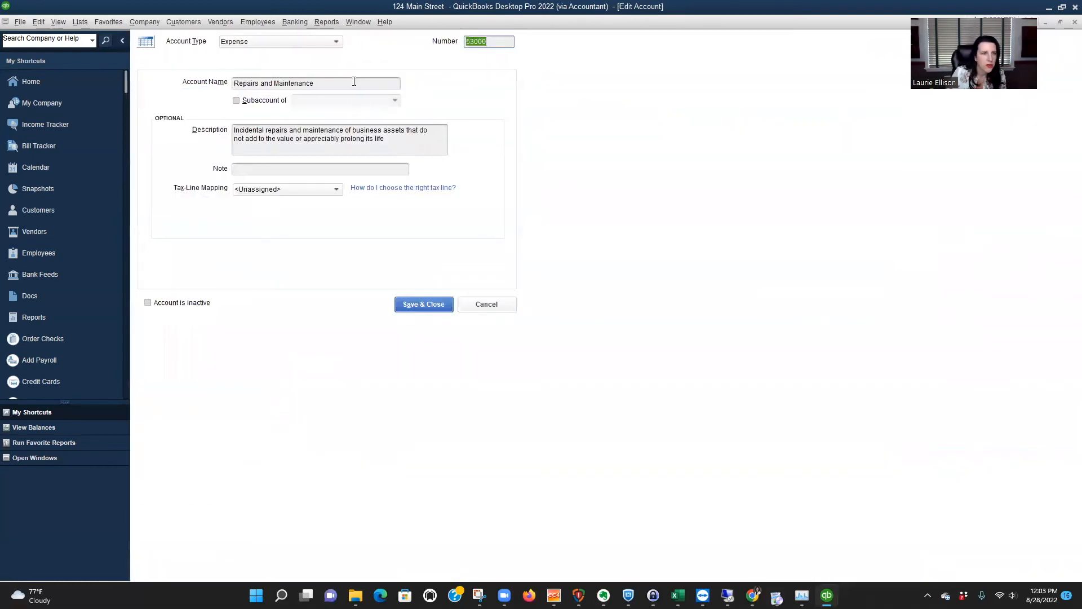
pyautogui.click(336, 43)
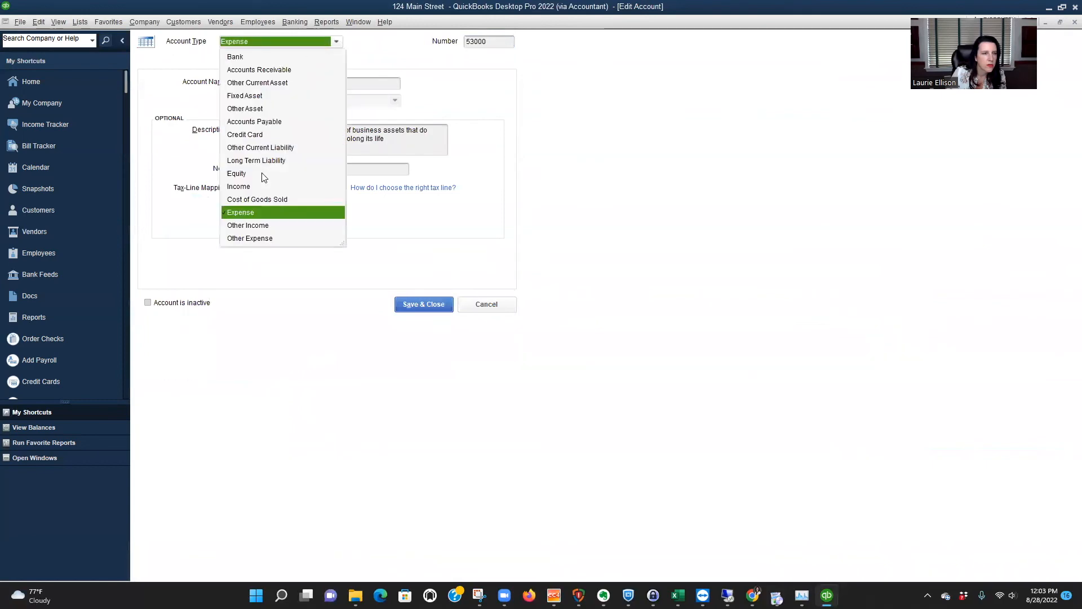
pyautogui.click(262, 199)
pyautogui.click(410, 302)
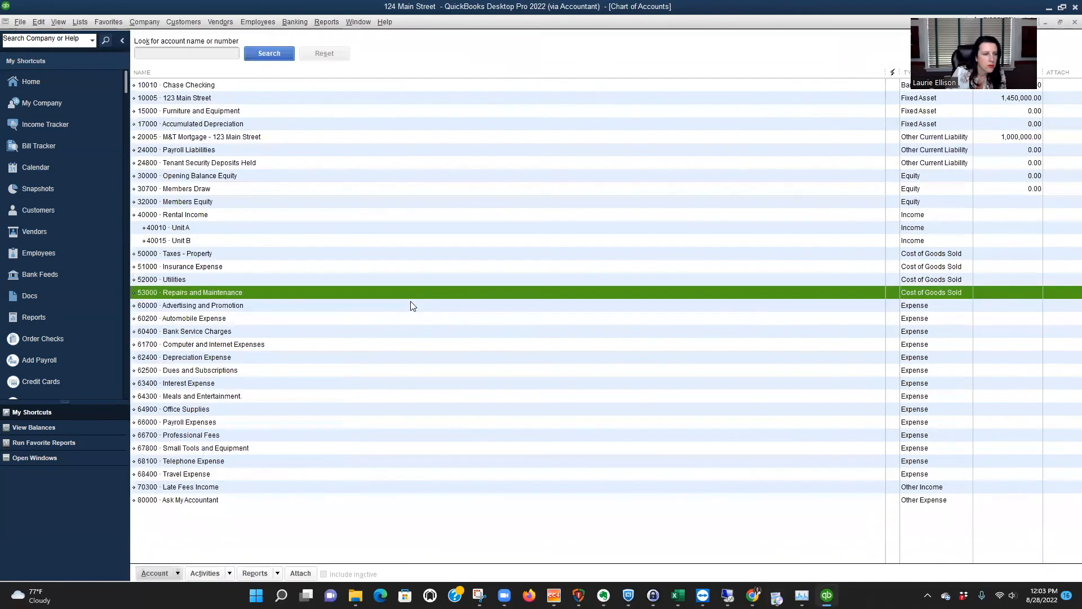
pyautogui.click(192, 254)
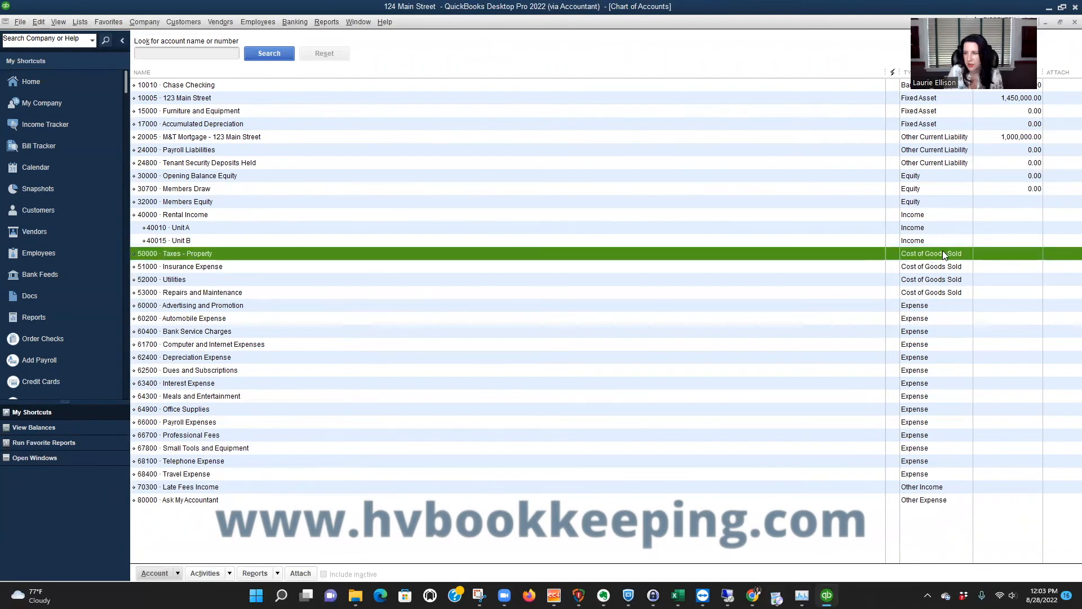
pyautogui.click(951, 267)
pyautogui.click(949, 280)
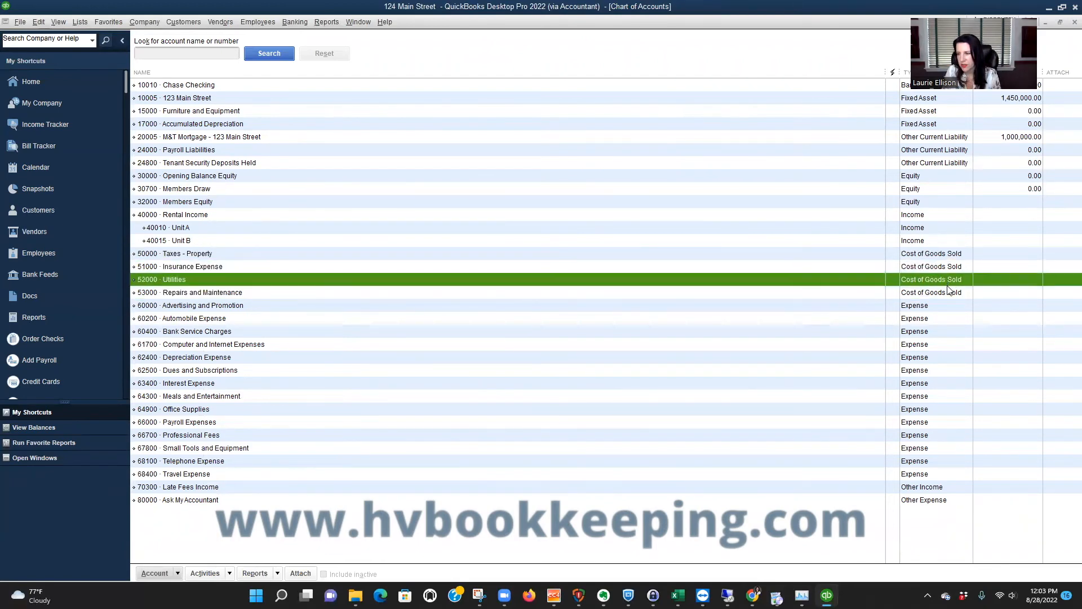
pyautogui.click(948, 293)
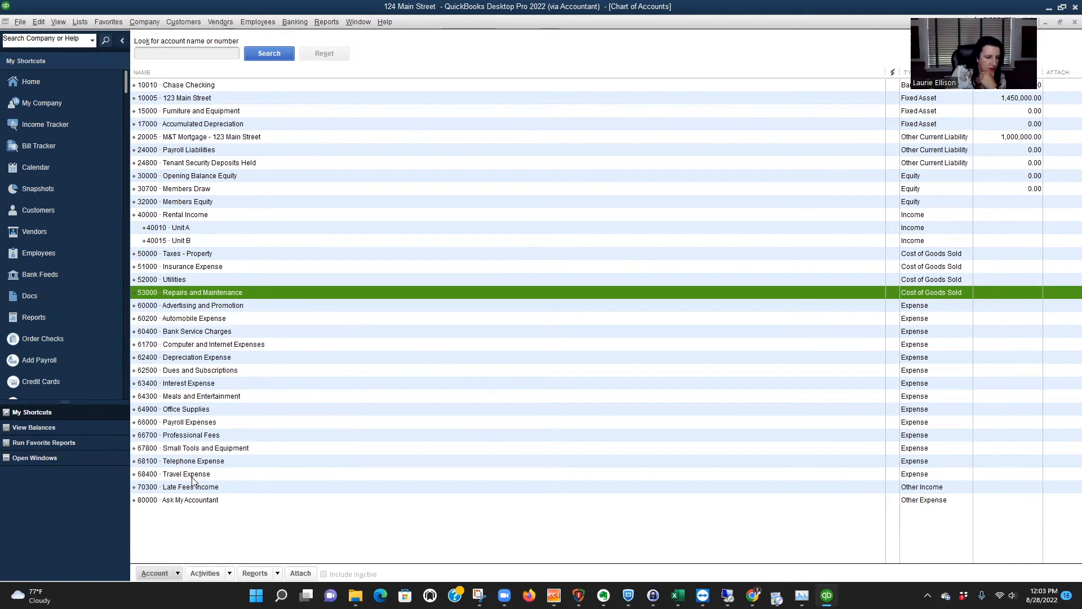
# Run the Profit & Loss by Class report for all dates, and close it without memorizing its settings.
pyautogui.click(326, 22)
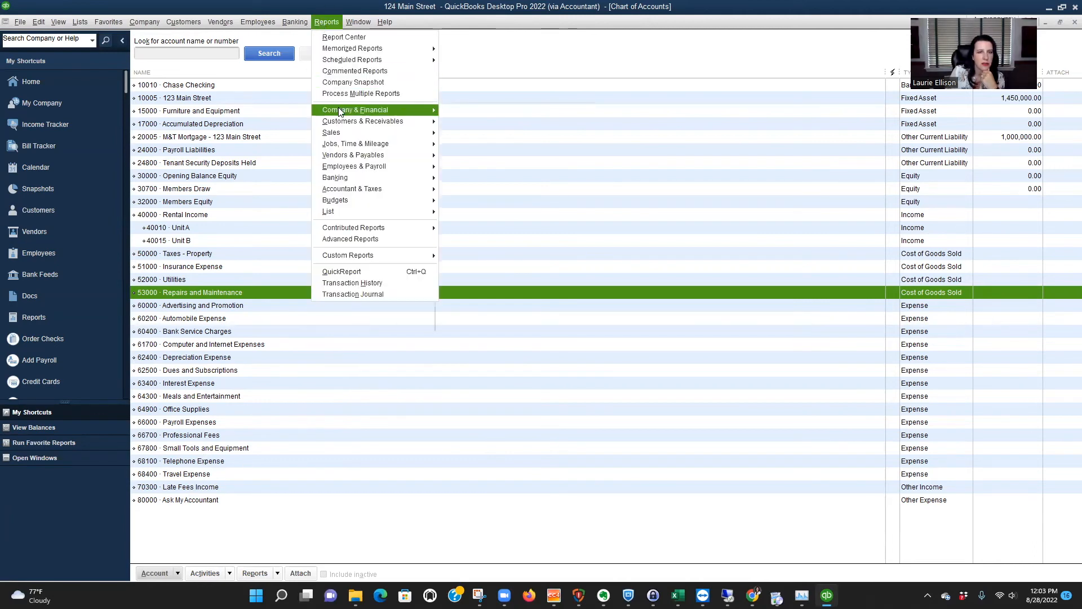
pyautogui.moveTo(339, 110)
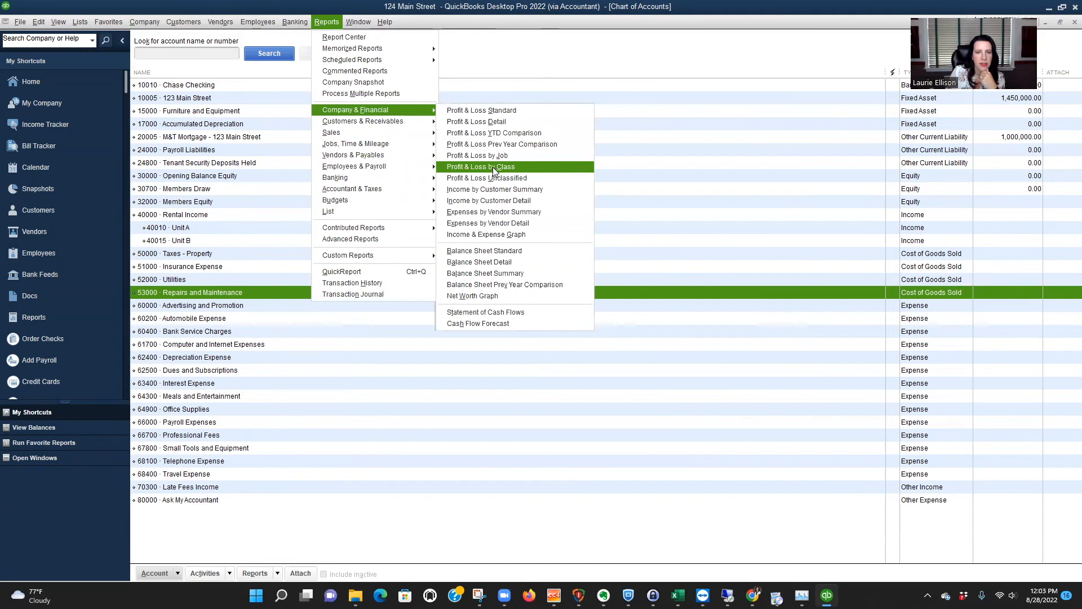
pyautogui.click(493, 167)
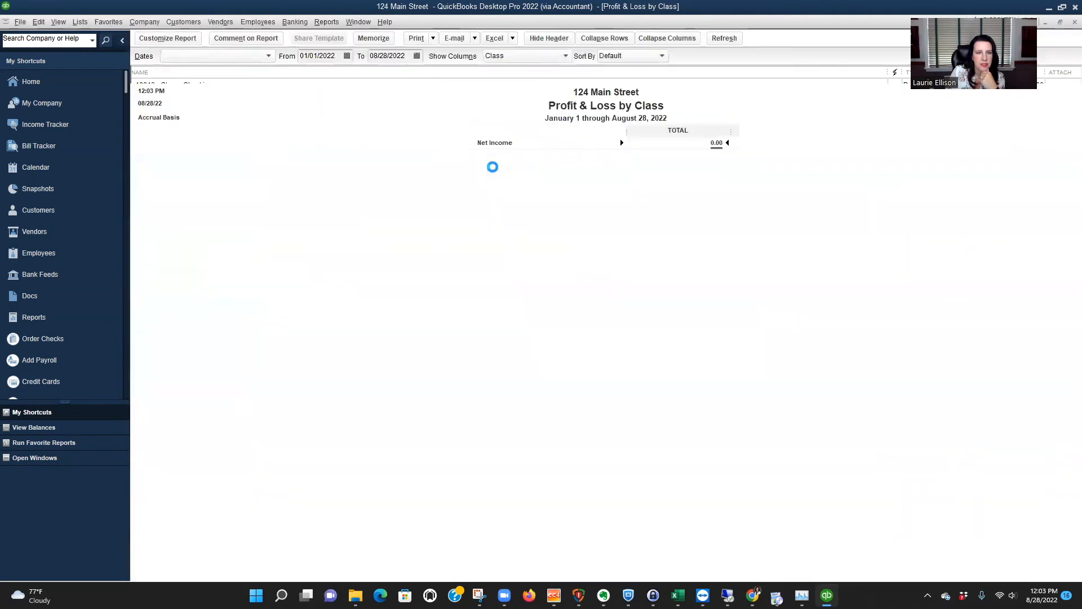
pyautogui.click(270, 56)
pyautogui.scroll(2, 212, 85)
pyautogui.click(172, 72)
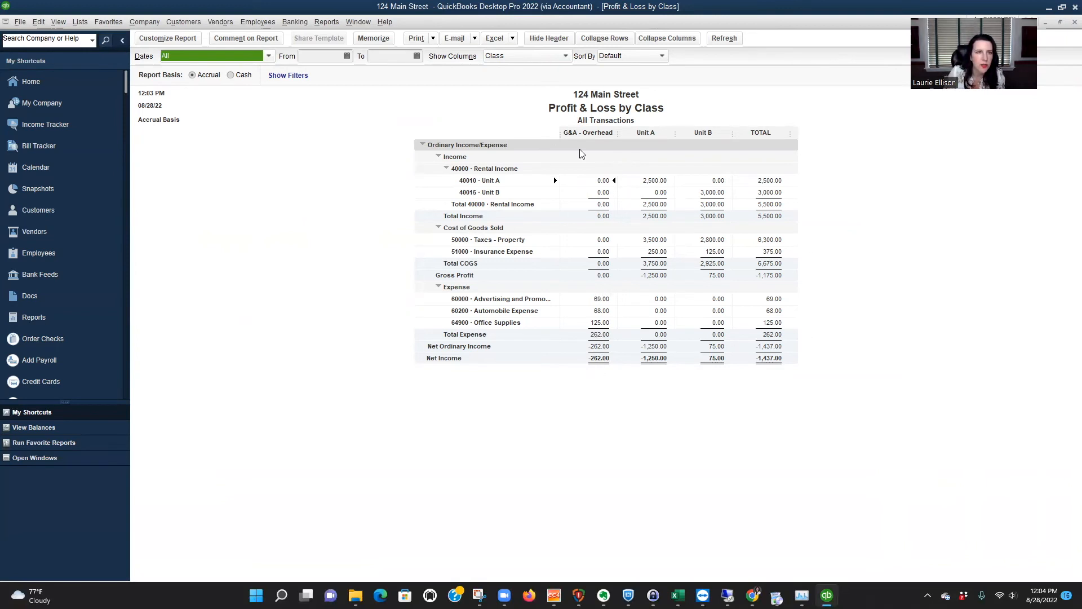
pyautogui.press('Escape')
pyautogui.click(599, 253)
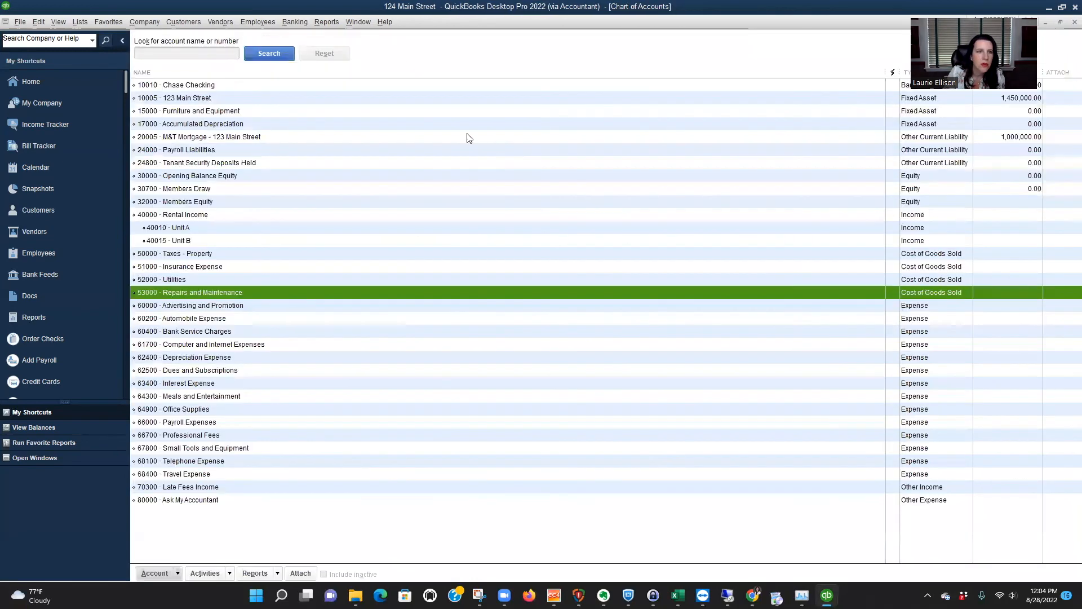
# Run the Profit & Loss Standard report with its date range set to All.
pyautogui.click(326, 22)
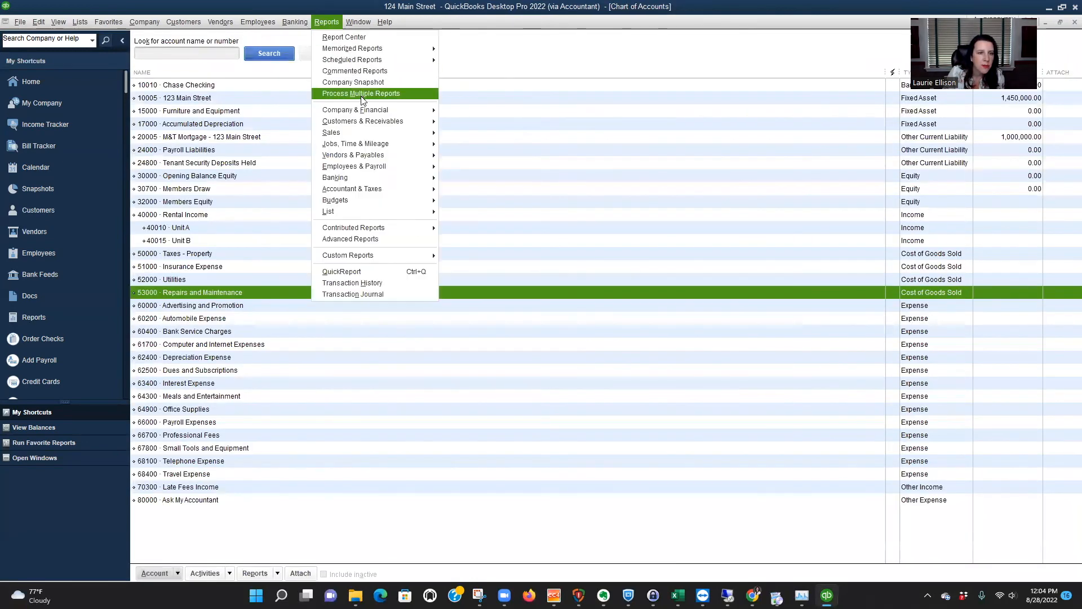
pyautogui.moveTo(363, 109)
pyautogui.click(508, 111)
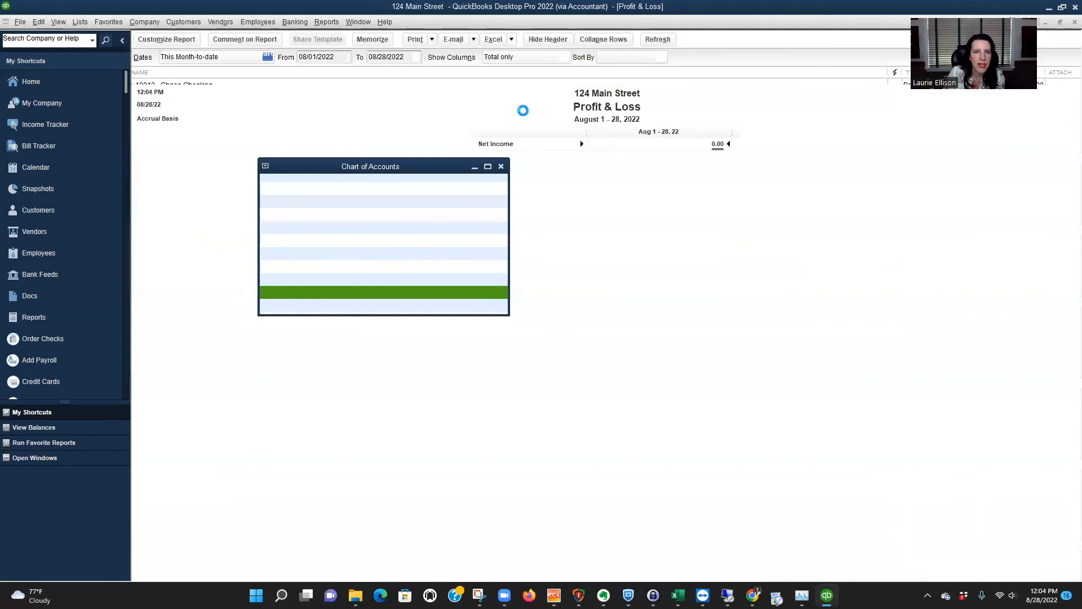
pyautogui.click(269, 56)
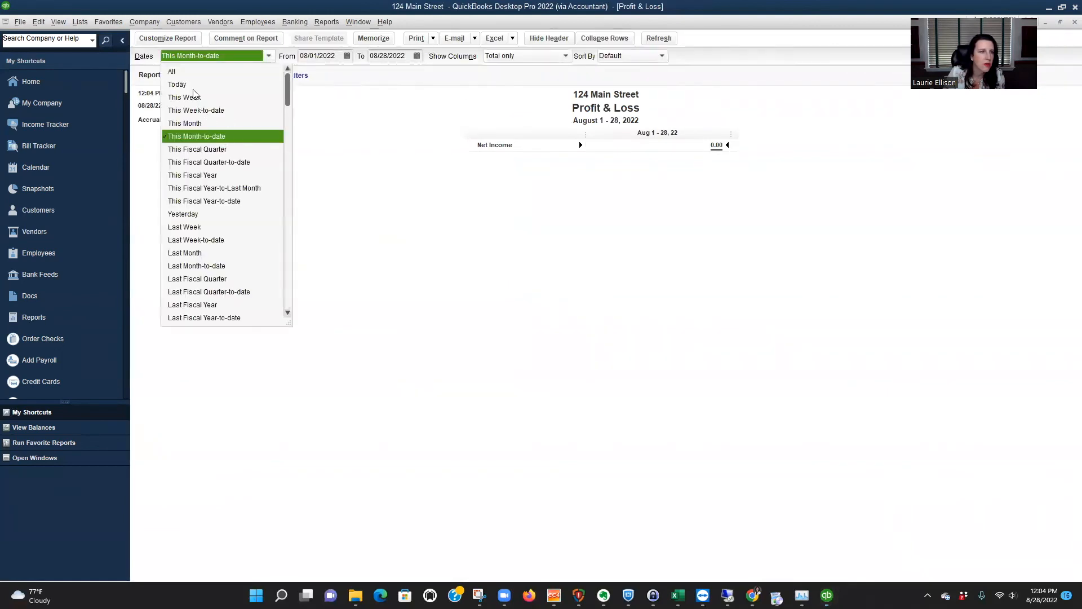
pyautogui.click(175, 72)
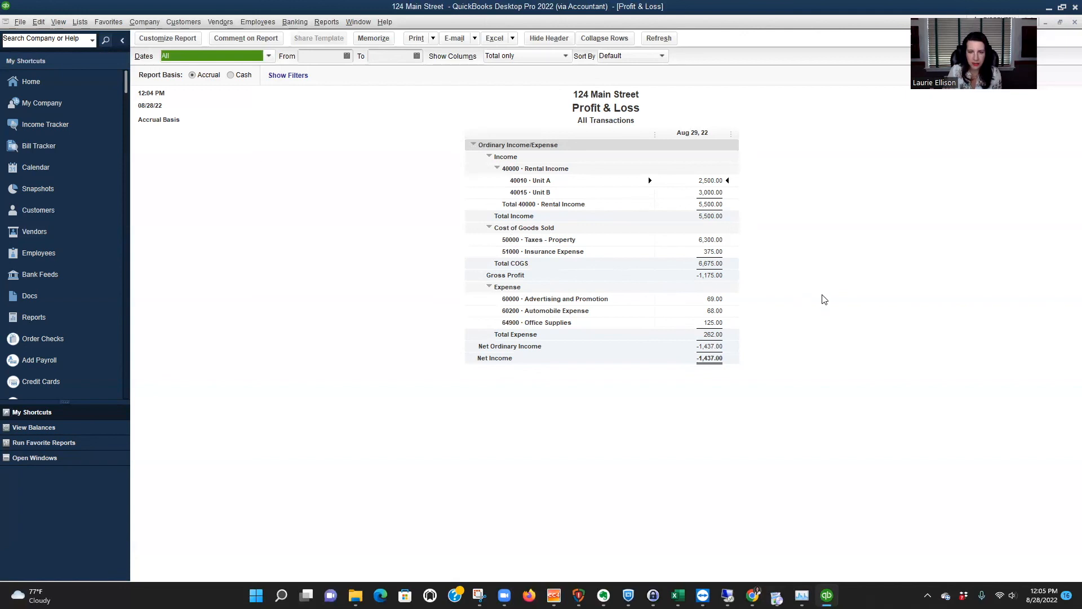
# Open the Profit & Loss by Class report again and set its date range to All.
pyautogui.click(327, 22)
pyautogui.moveTo(355, 110)
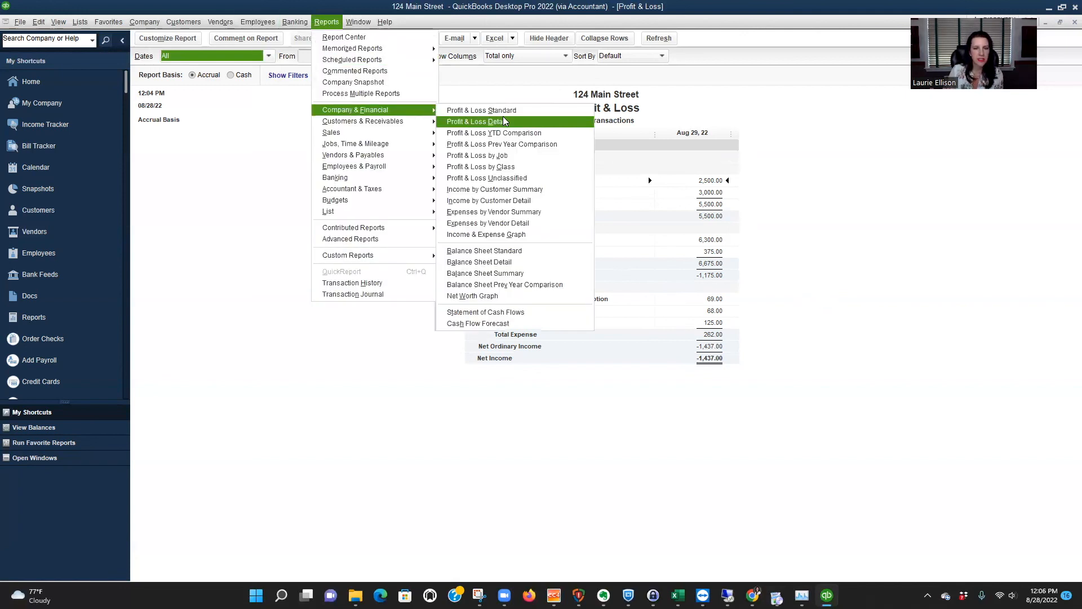
pyautogui.click(505, 166)
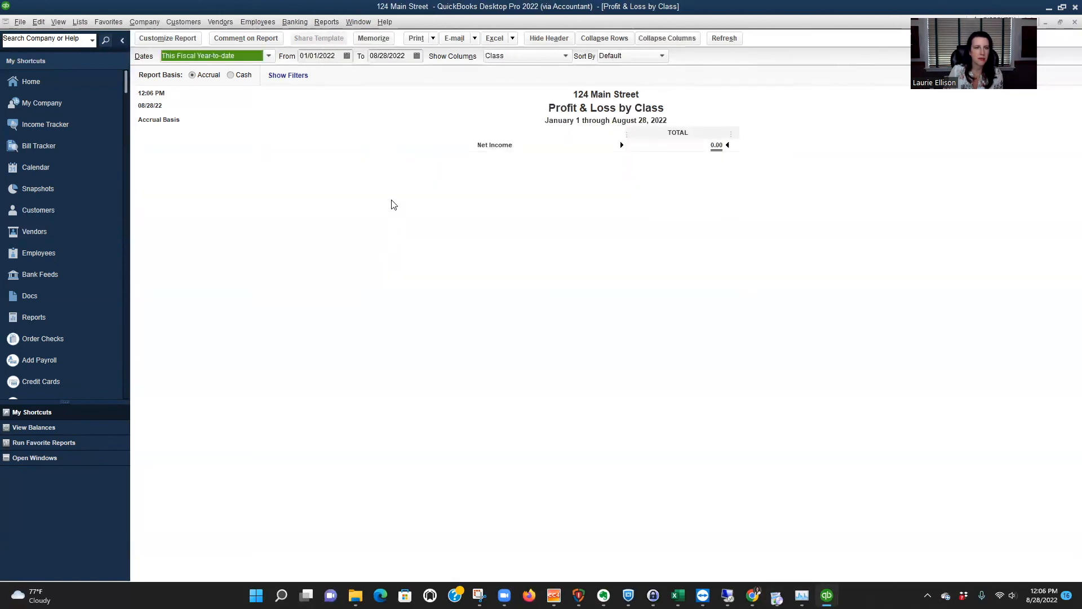
pyautogui.click(269, 56)
pyautogui.scroll(2, 211, 72)
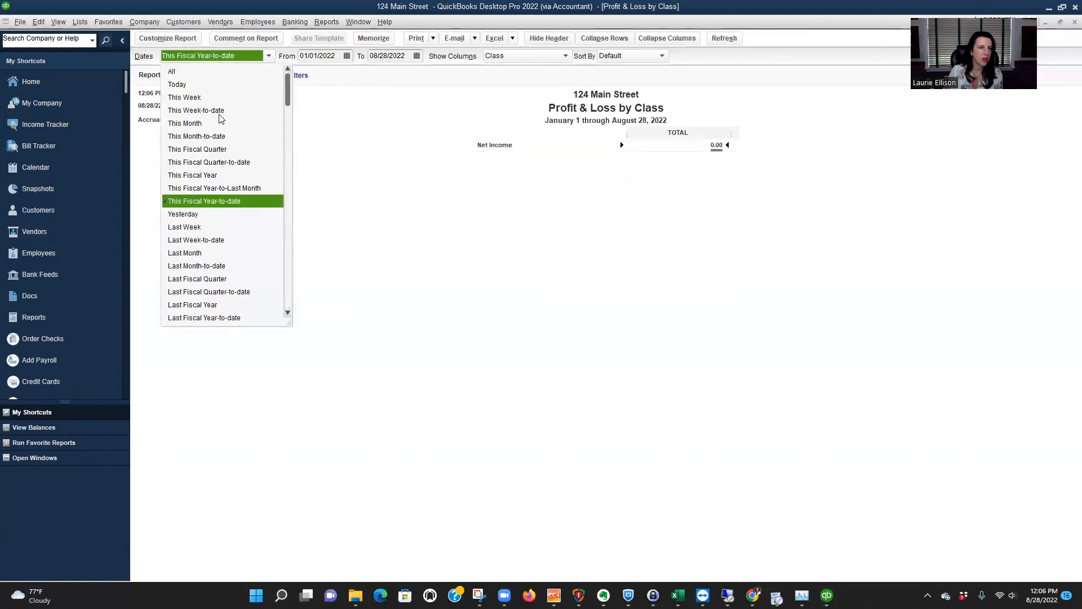
pyautogui.click(185, 72)
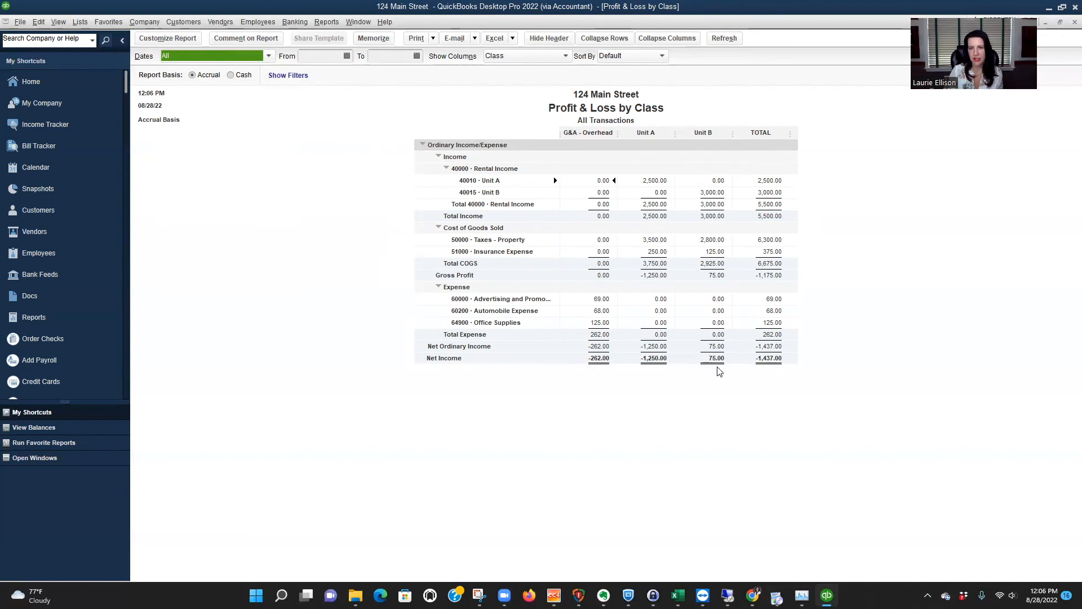
# Customize the Profit & Loss by Class report with a Class filter set to Unit B.
pyautogui.click(160, 39)
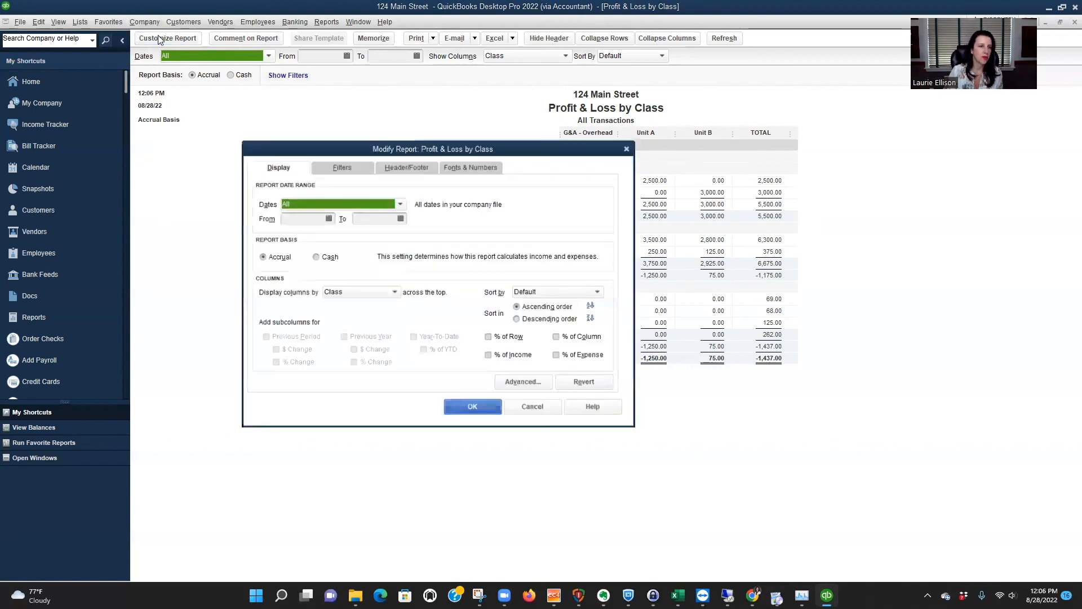
pyautogui.click(332, 169)
pyautogui.click(309, 280)
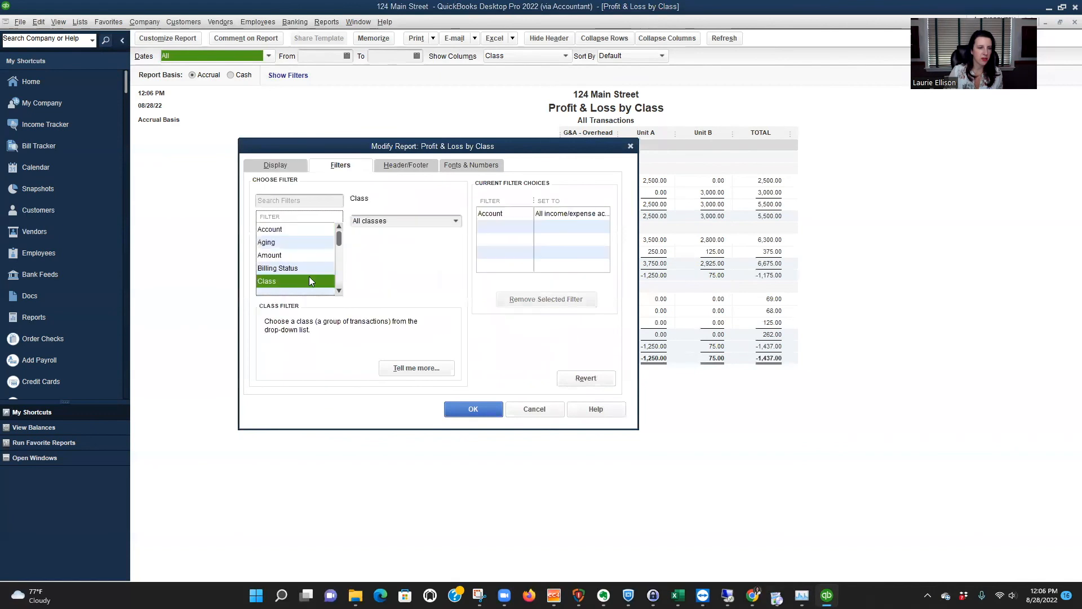
pyautogui.click(456, 221)
pyautogui.click(369, 301)
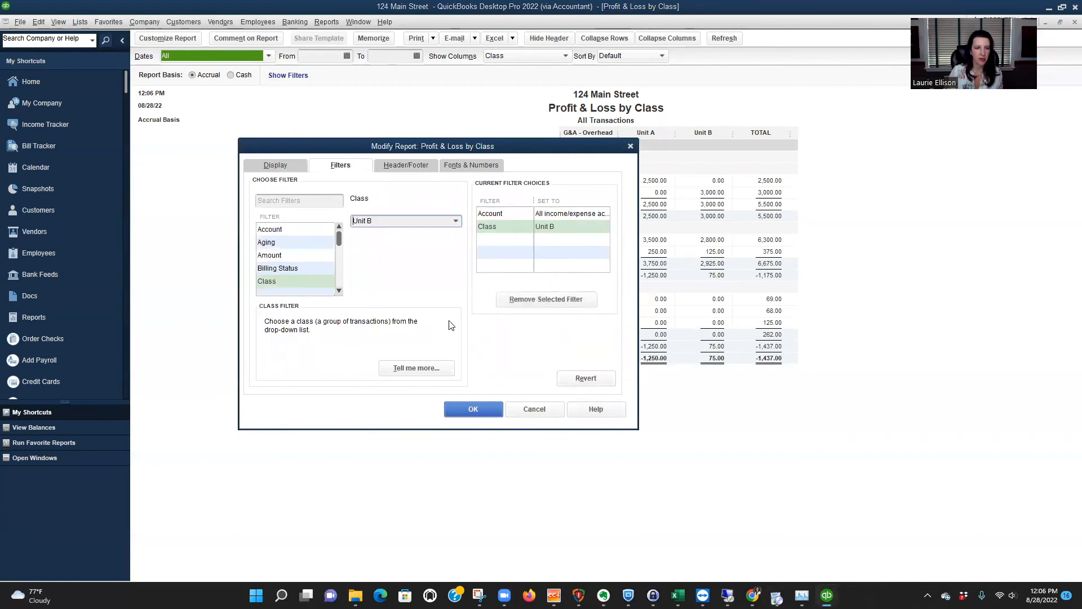
pyautogui.click(476, 408)
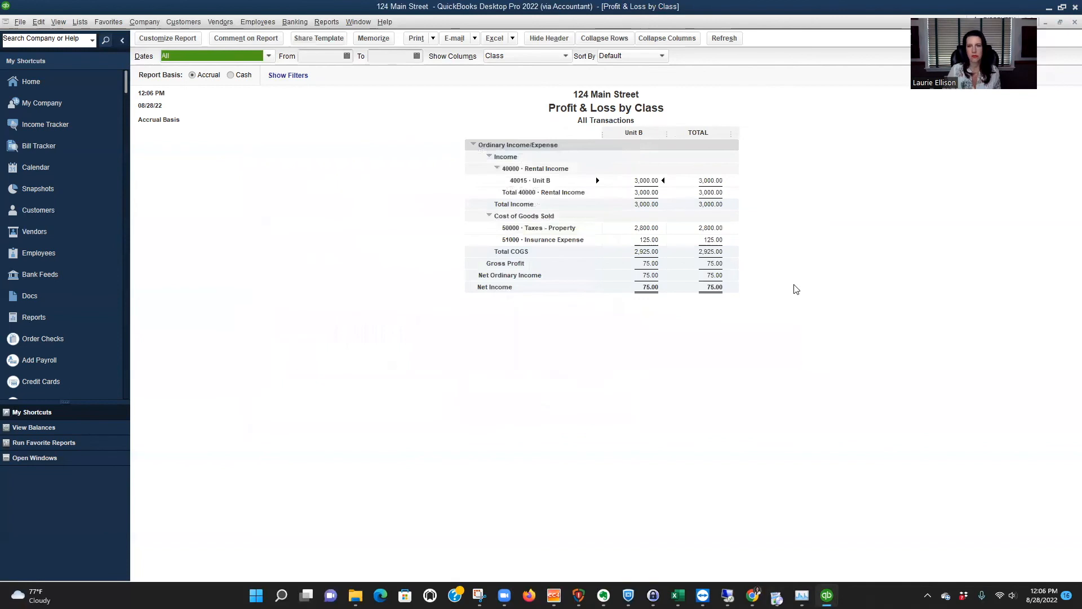